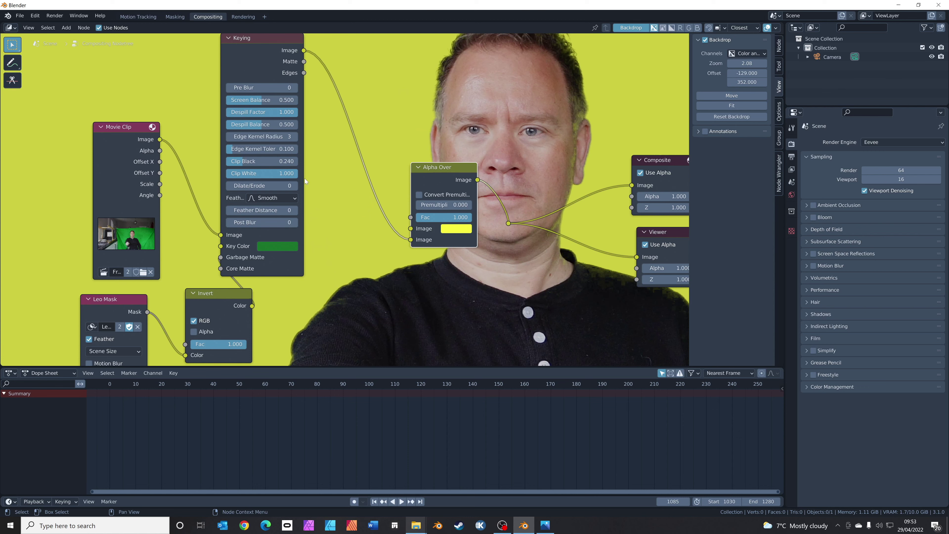
# - Set Keying Clip White to 0.816 and focus the camera's depth of field on Leo Front1030
pyautogui.moveTo(288, 175); pyautogui.dragTo(286, 176)
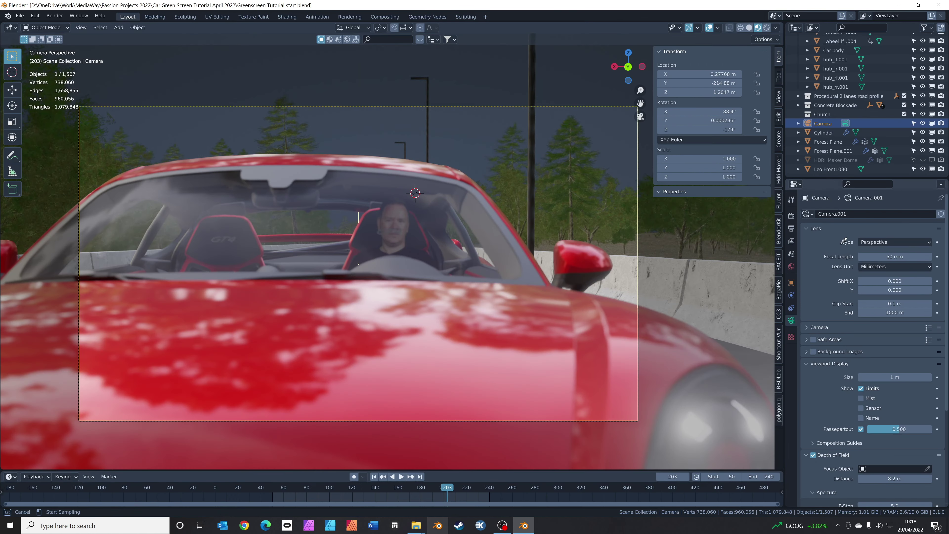
pyautogui.click(836, 171)
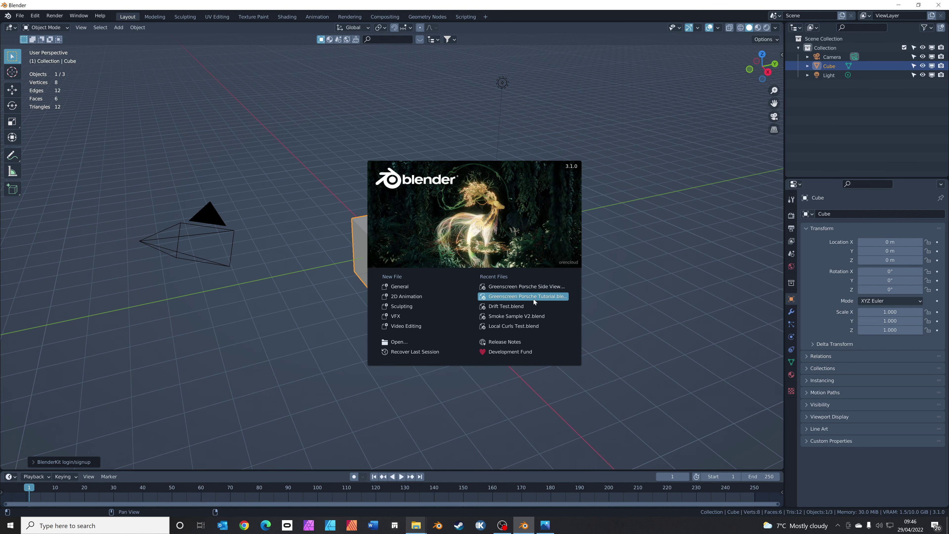
# - Start a VFX-template file with 3840 × 2160 px output resolution and 25 fps frame rate
pyautogui.click(400, 317)
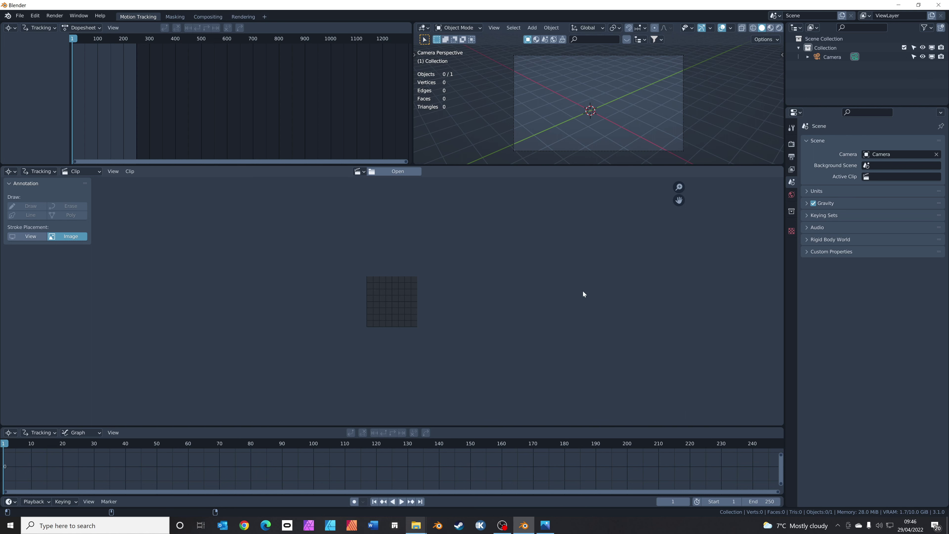
pyautogui.click(792, 157)
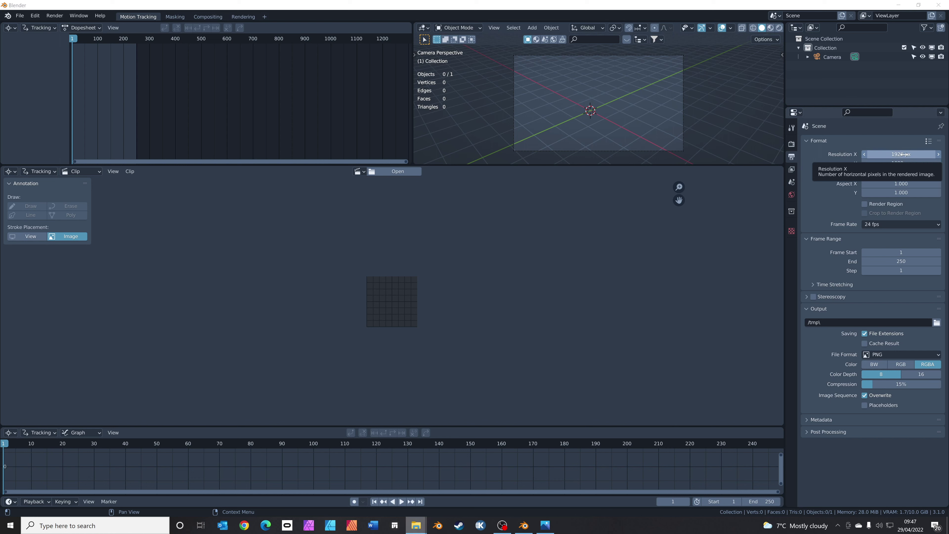
pyautogui.click(903, 154)
pyautogui.write('3840')
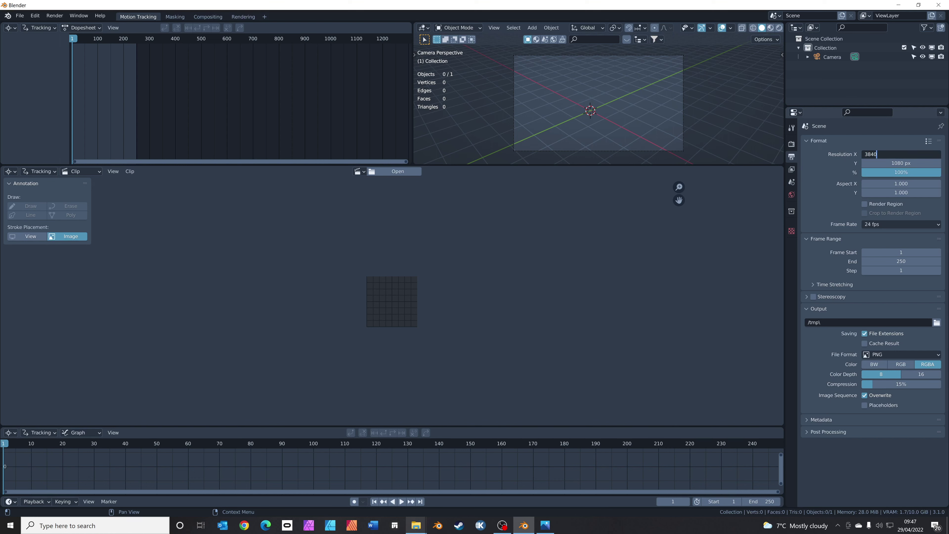
pyautogui.press('Tab')
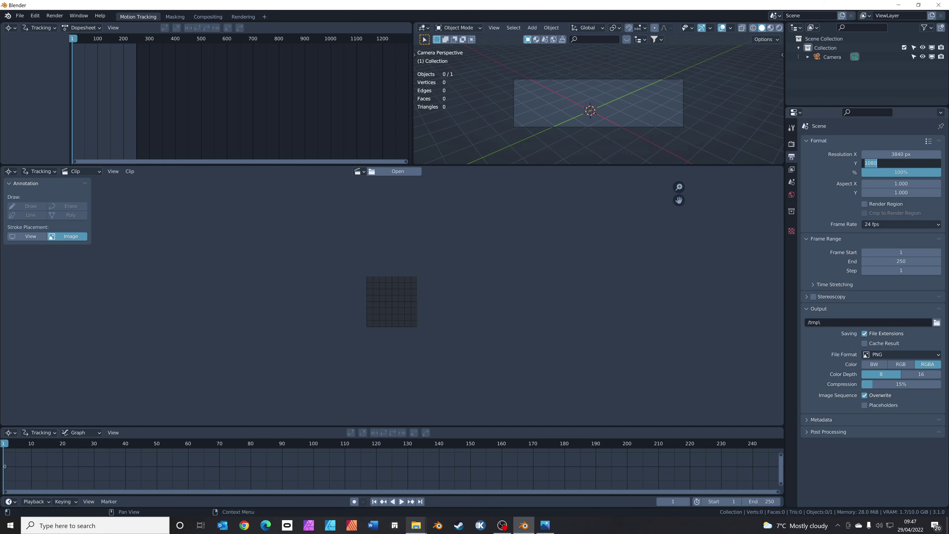
pyautogui.write('2160')
pyautogui.press('Return')
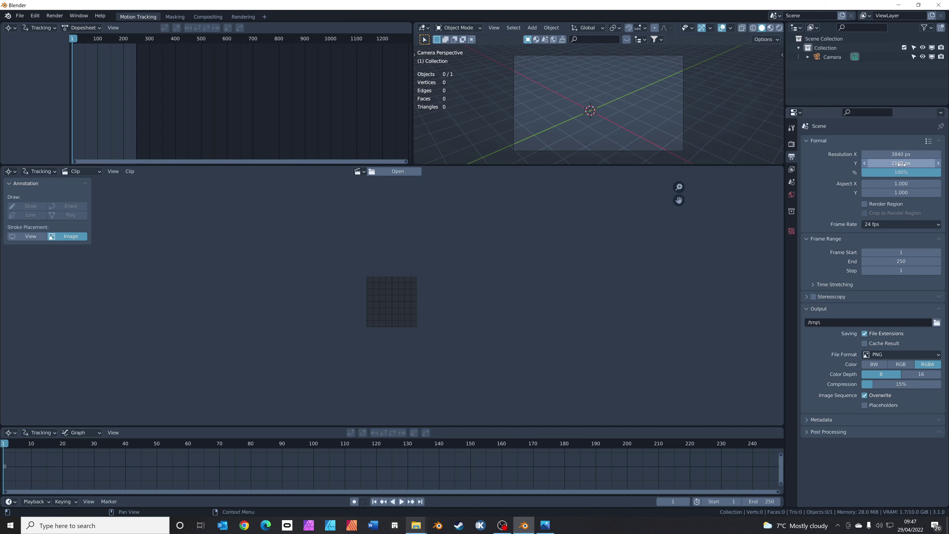
pyautogui.click(899, 225)
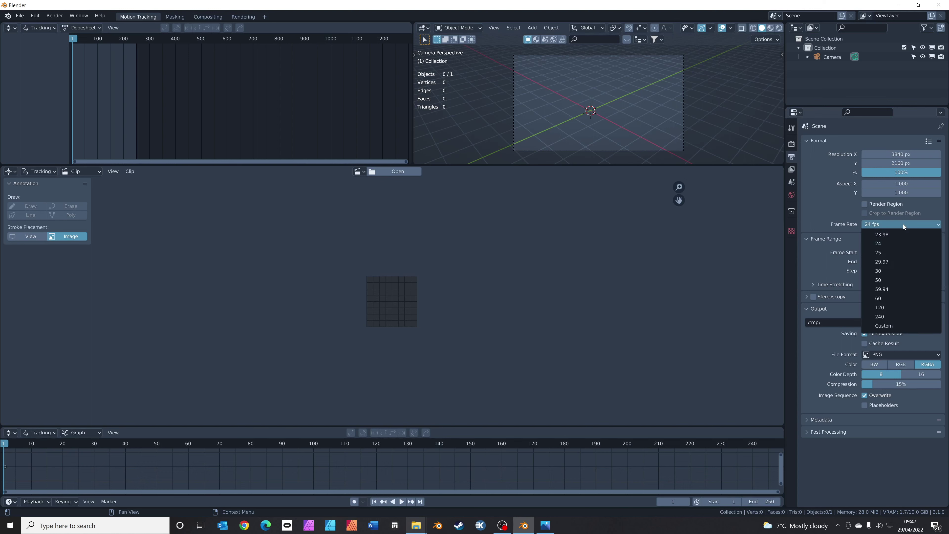
pyautogui.click(891, 255)
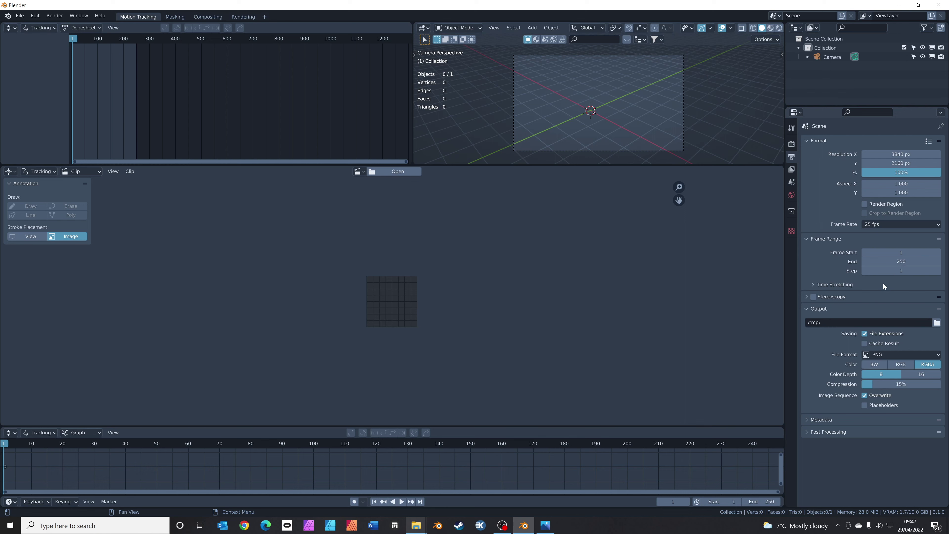
# - Drag Front.MP4 from File Explorer into the clip editor
pyautogui.hotkey('alt', 'Tab')
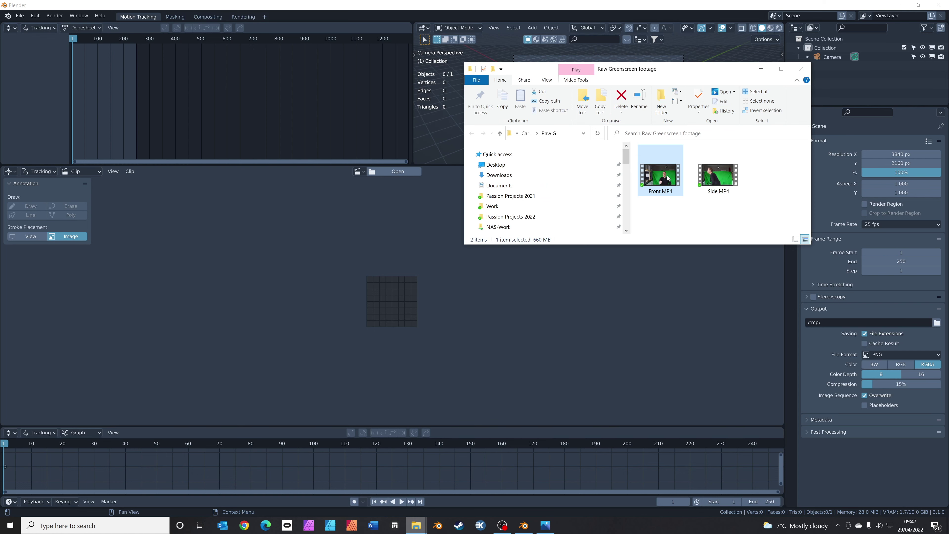
pyautogui.moveTo(665, 180); pyautogui.dragTo(485, 295)
pyautogui.moveTo(402, 298); pyautogui.dragTo(402, 298)
pyautogui.scroll(-5, 540, 470)
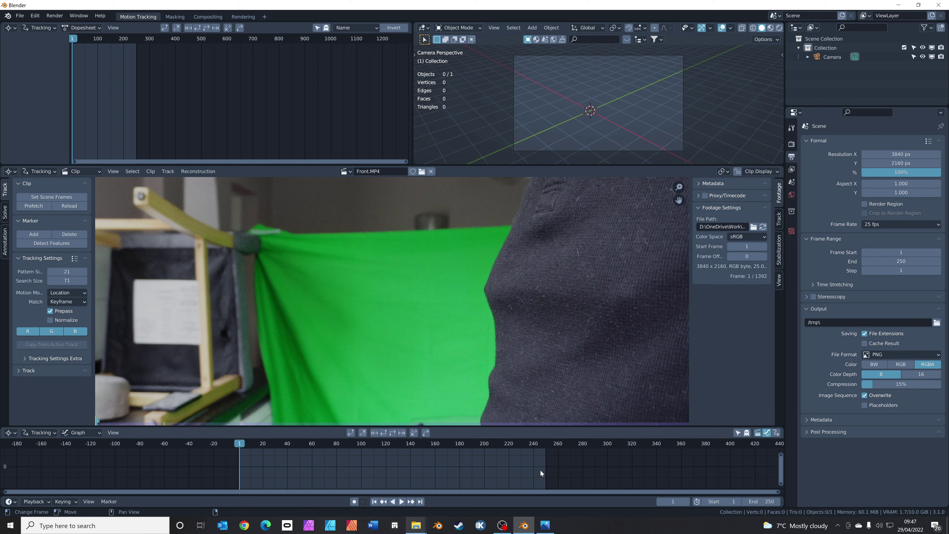
pyautogui.scroll(-3, 540, 472)
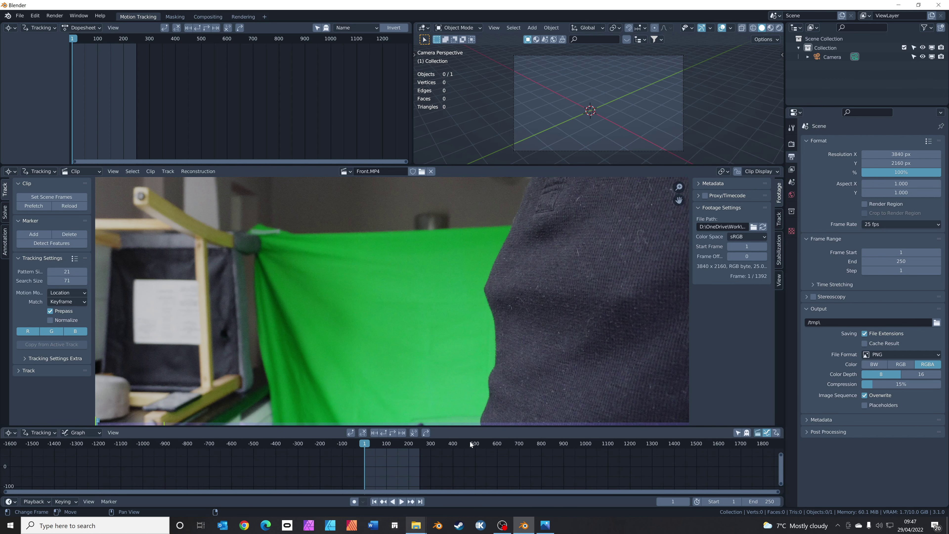
# - Scrub the footage and set the scene frame range to start 1030, end 1280
pyautogui.click(539, 440)
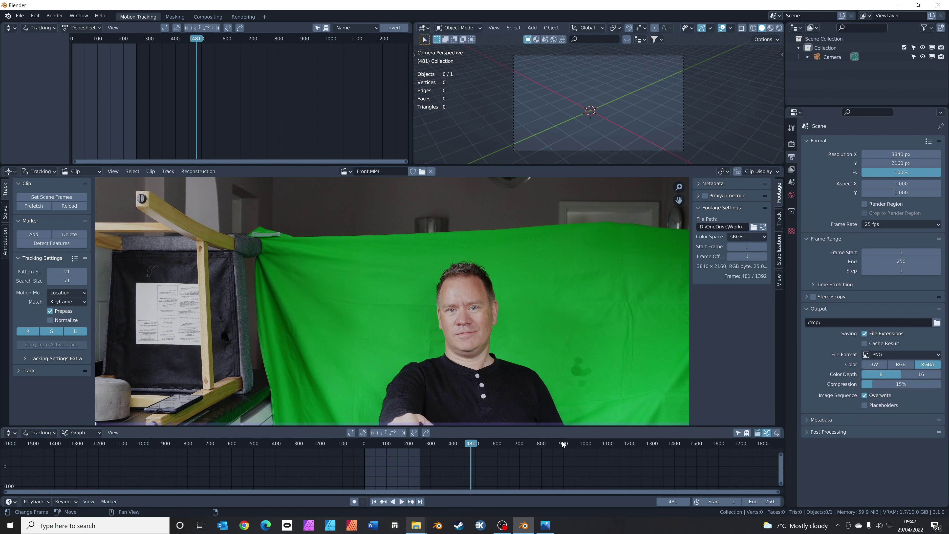
pyautogui.moveTo(562, 442); pyautogui.dragTo(611, 443)
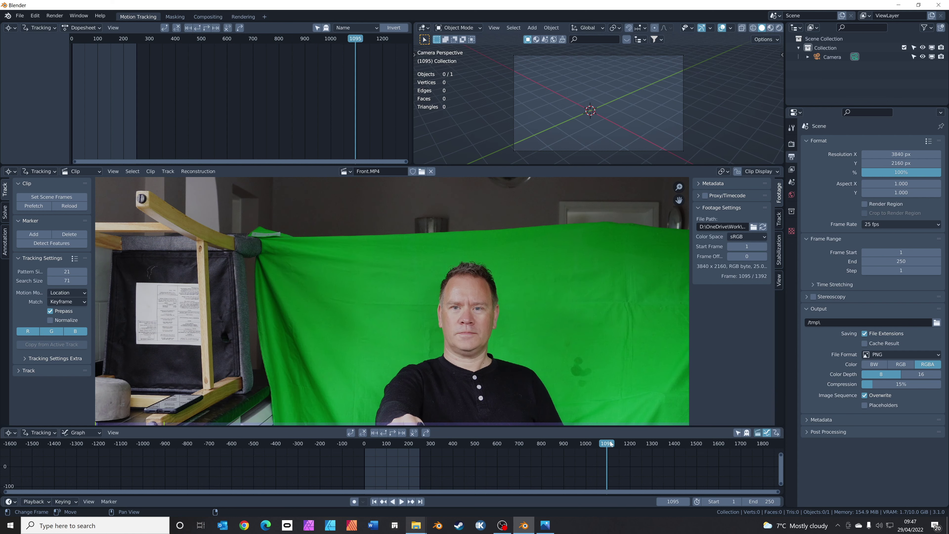
pyautogui.press('Right')
pyautogui.press('Right')
pyautogui.click(648, 443)
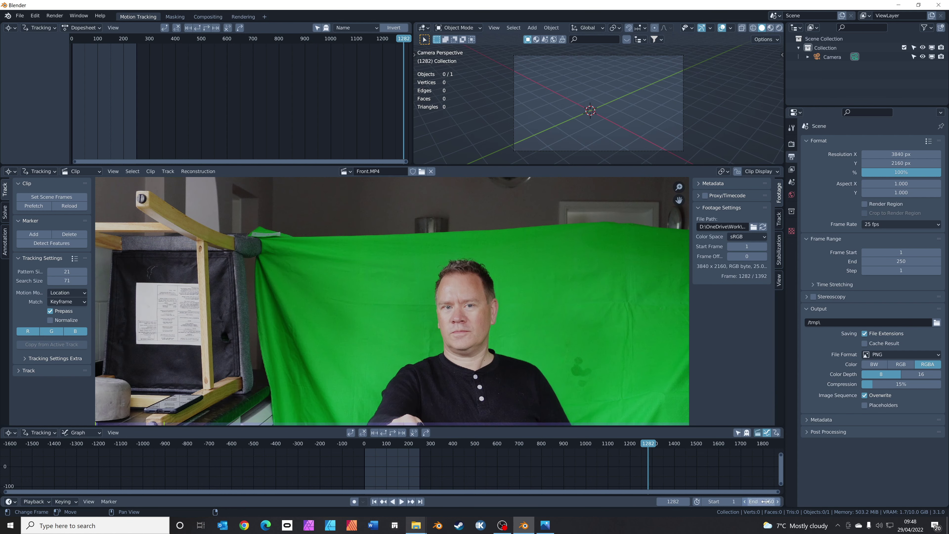
pyautogui.doubleClick(763, 501)
pyautogui.write('1280')
pyautogui.press('Return')
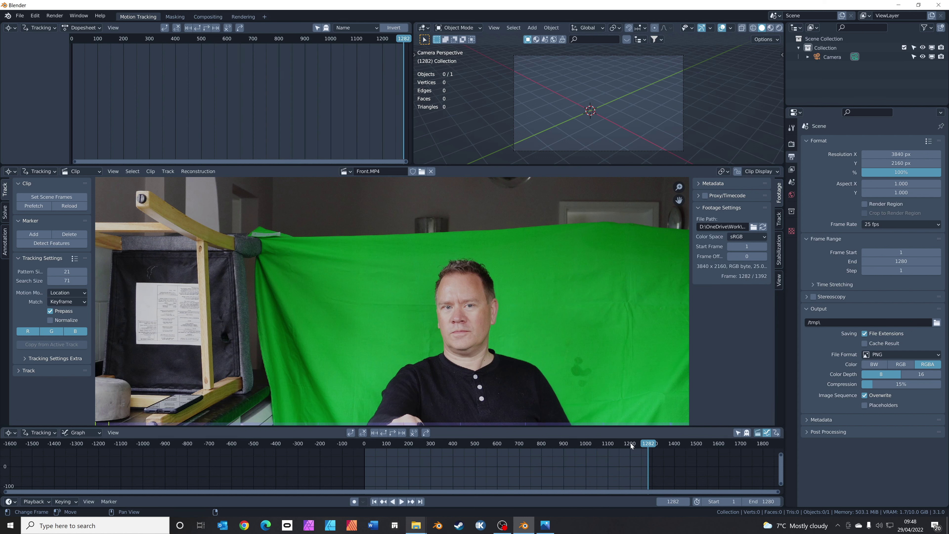
pyautogui.click(596, 443)
pyautogui.doubleClick(721, 501)
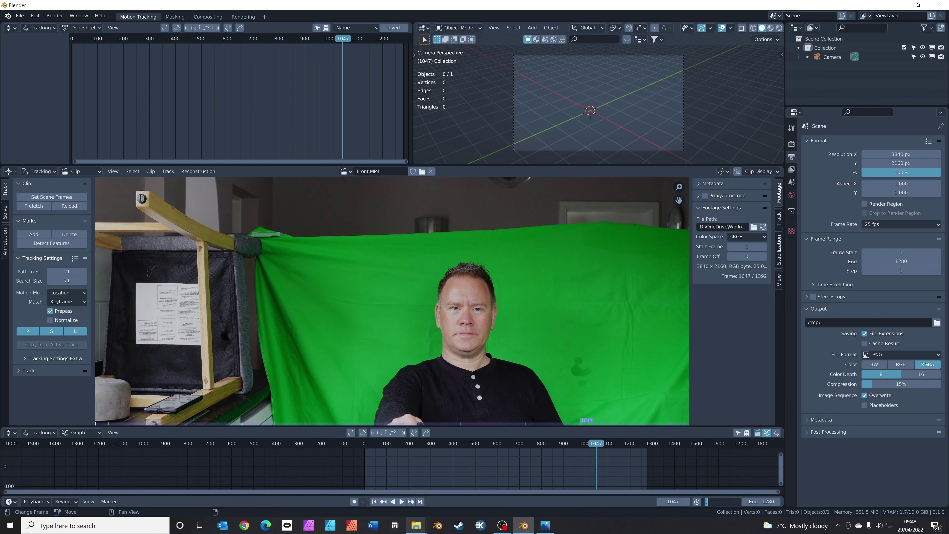
pyautogui.write('1030')
pyautogui.press('Return')
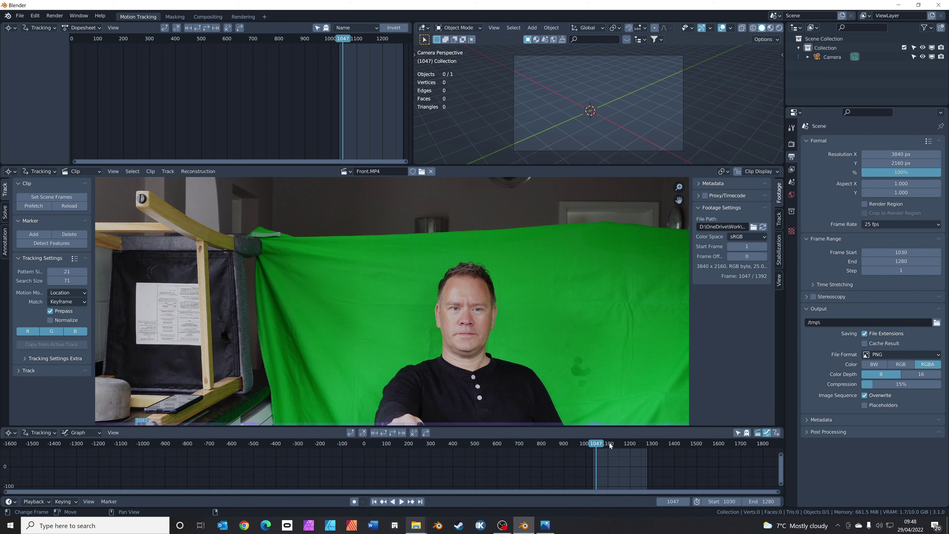
# - Step and scrub through the trimmed footage to check it
pyautogui.press('Right')
pyautogui.press('Right')
pyautogui.press('Right')
pyautogui.press('Right')
pyautogui.press('Right')
pyautogui.press('Right')
pyautogui.press('Right')
pyautogui.press('Right')
pyautogui.moveTo(612, 443); pyautogui.dragTo(618, 443)
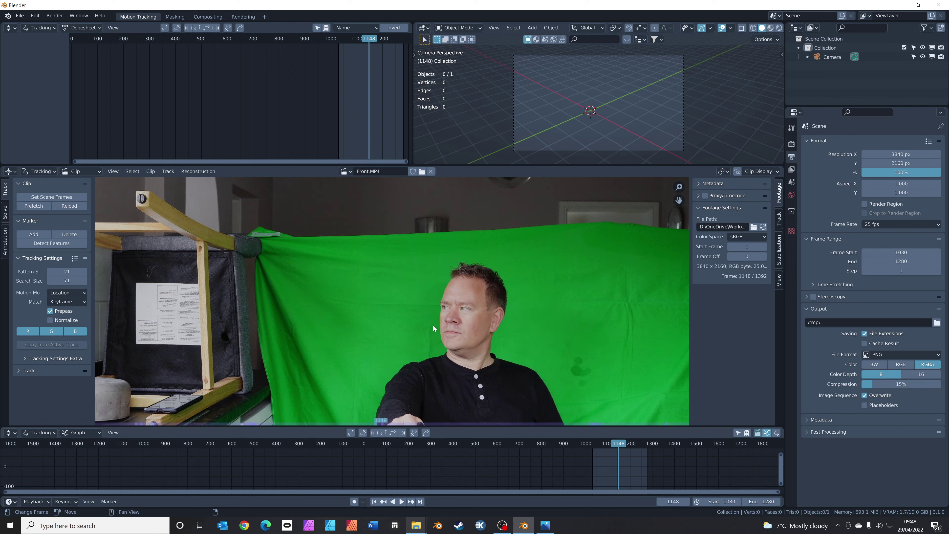
pyautogui.scroll(-2, 517, 308)
pyautogui.scroll(2, 511, 309)
pyautogui.scroll(-2, 507, 311)
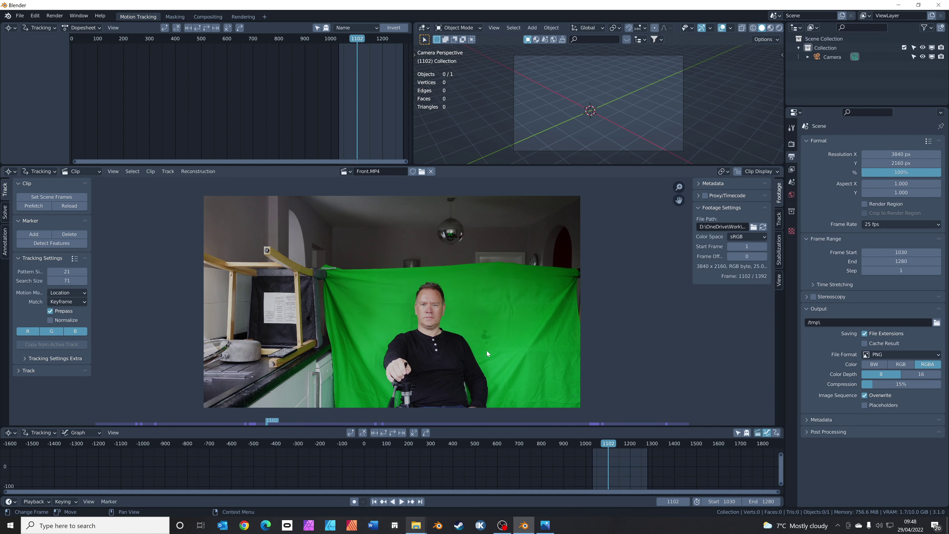
# - In the Masking workspace, show Front.MP4 and create a new mask named Leo Mask
pyautogui.scroll(2, 386, 363)
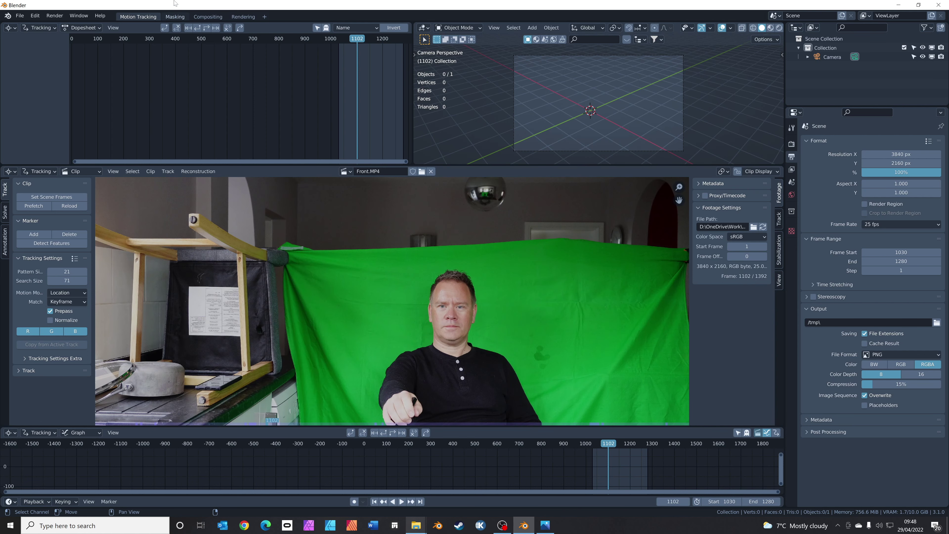
pyautogui.click(175, 16)
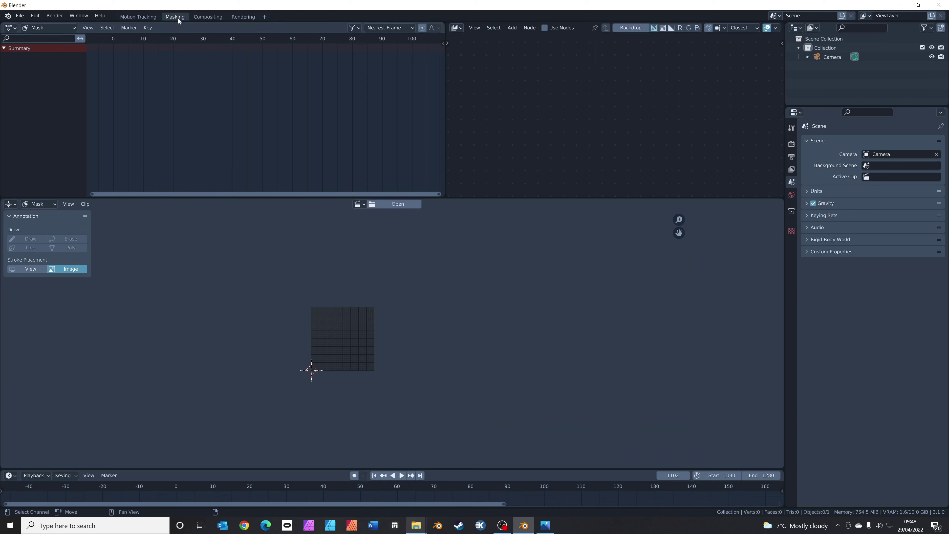
pyautogui.click(359, 204)
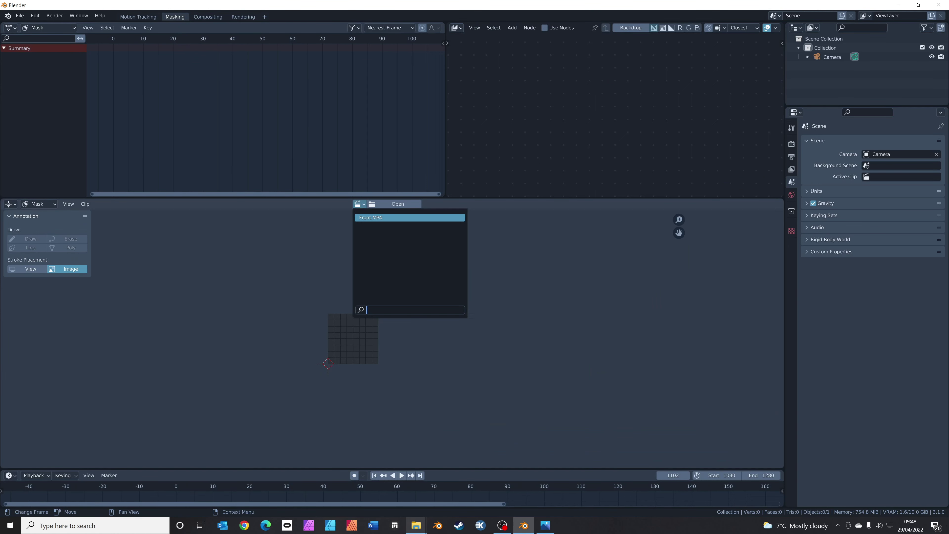
pyautogui.click(371, 218)
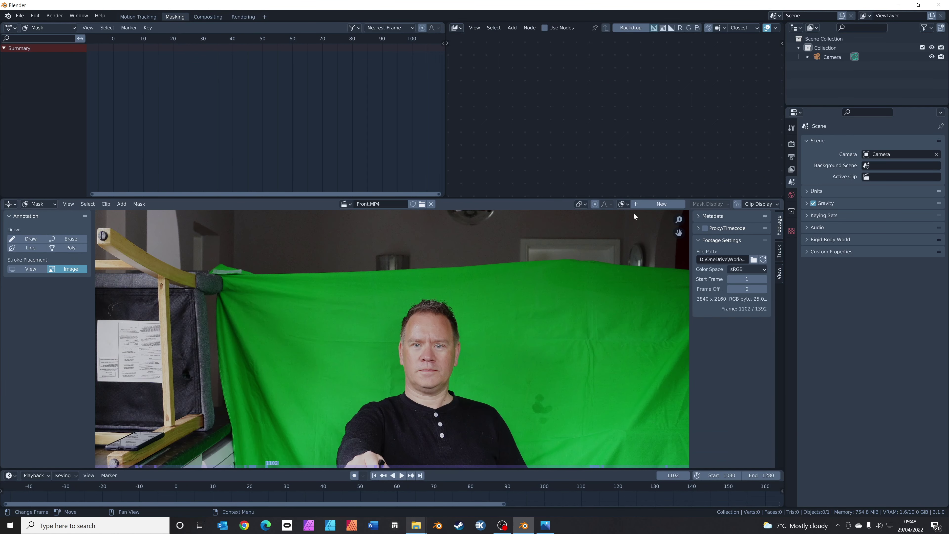
pyautogui.click(638, 205)
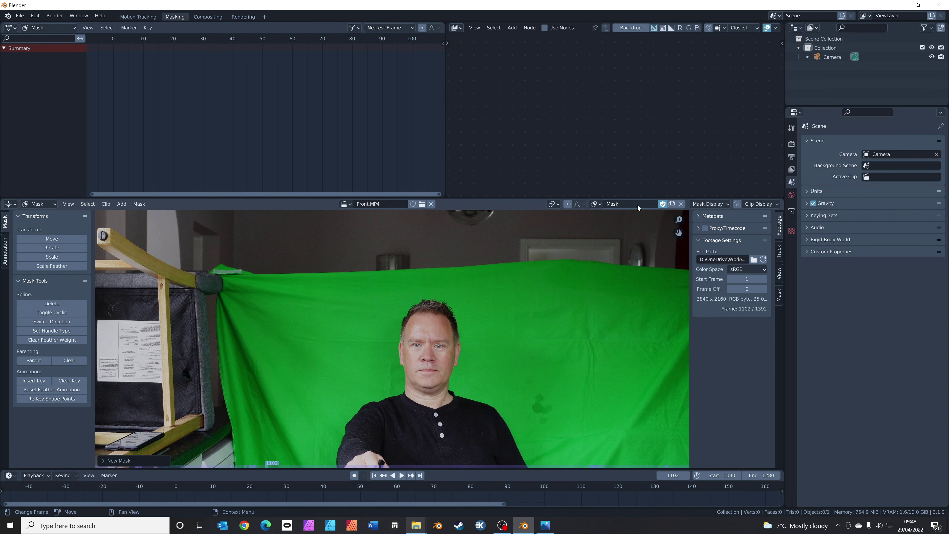
pyautogui.write('Leo Mae')
# - Add a square mask shape and drag its four points tightly around the seated presenter
pyautogui.scroll(-3, 531, 359)
pyautogui.scroll(1, 516, 362)
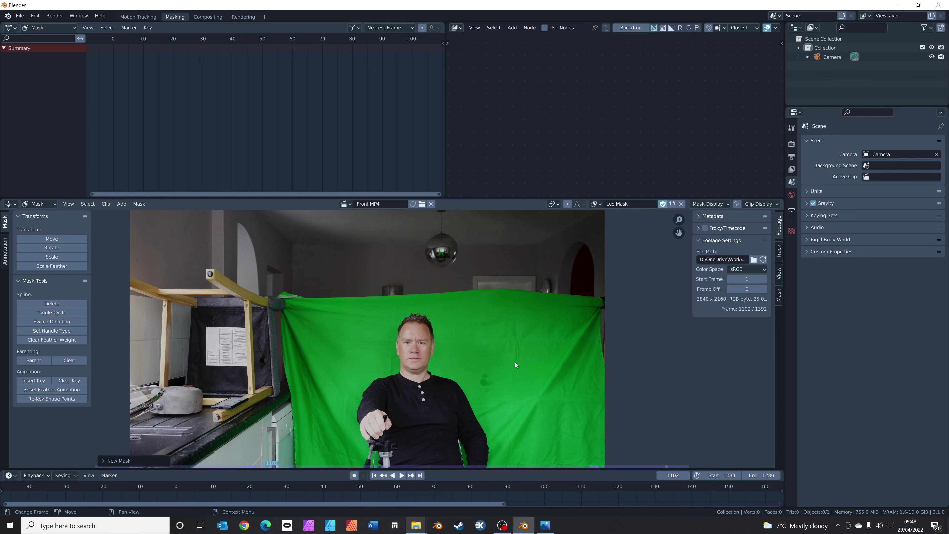
pyautogui.scroll(-1, 515, 362)
pyautogui.hotkey('shift', 'a')
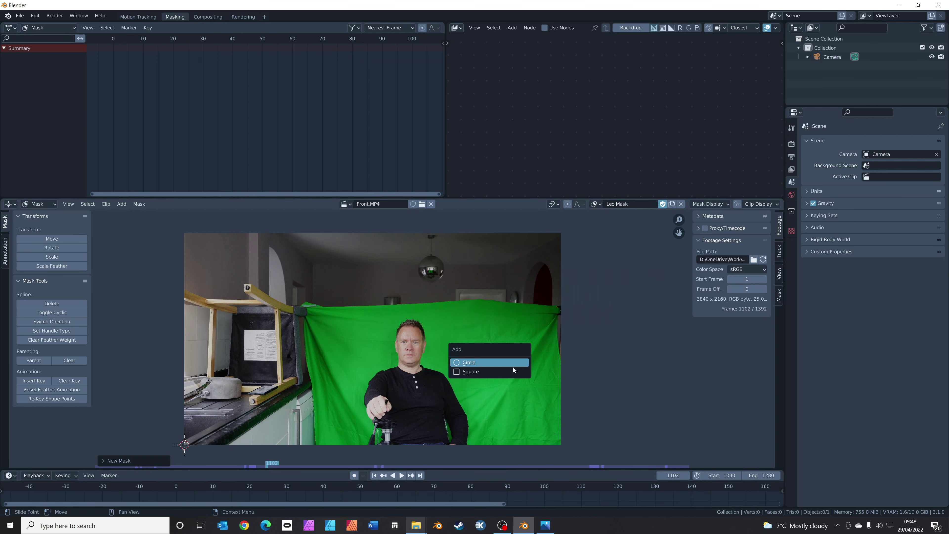
pyautogui.click(509, 374)
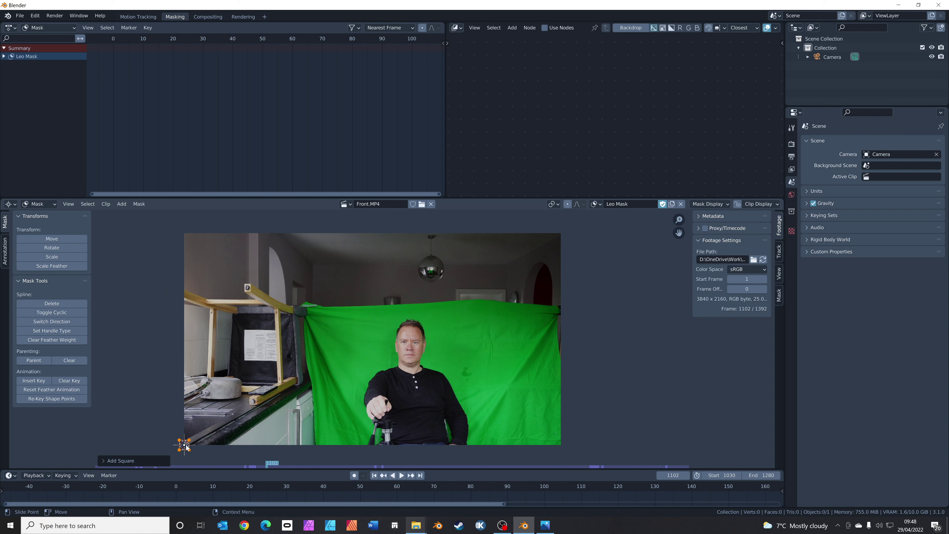
pyautogui.moveTo(188, 443); pyautogui.dragTo(447, 312)
pyautogui.moveTo(195, 453); pyautogui.dragTo(477, 448)
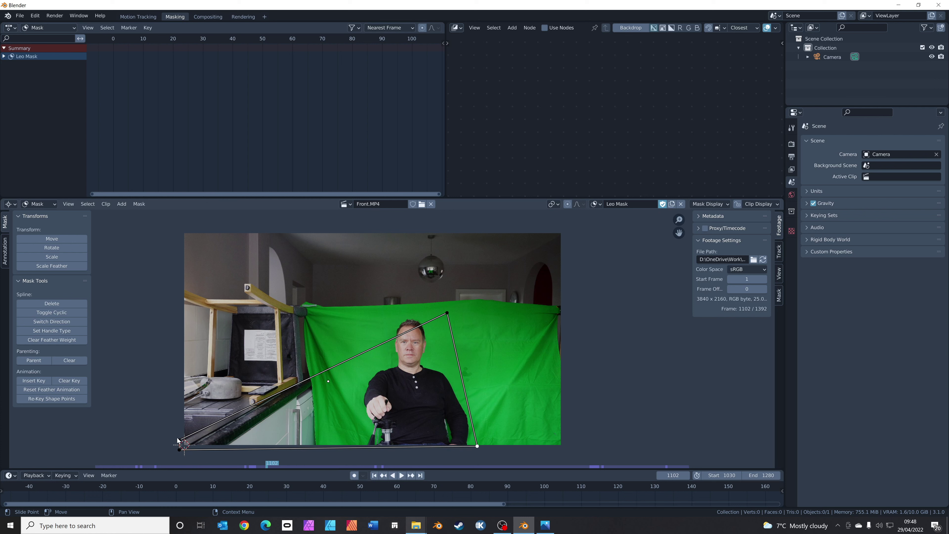
pyautogui.moveTo(180, 441); pyautogui.dragTo(391, 317)
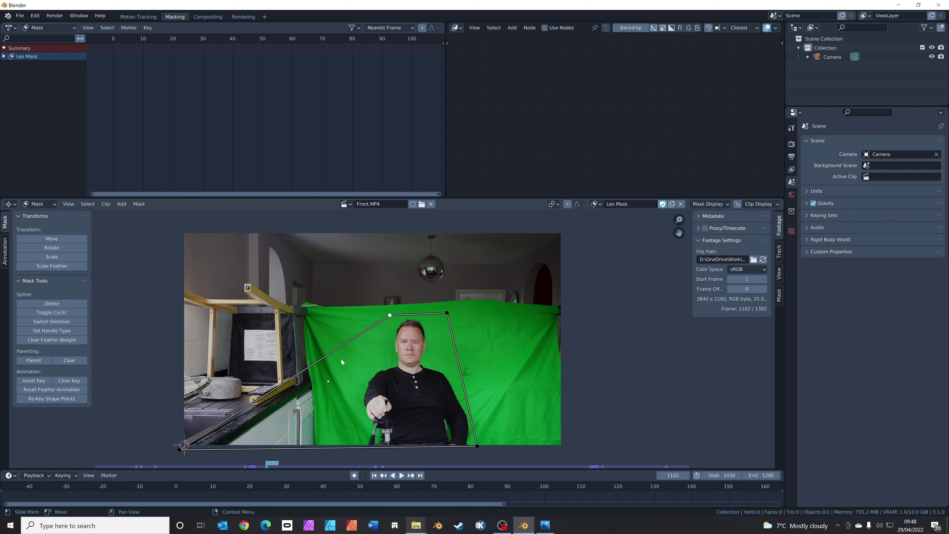
pyautogui.moveTo(178, 454); pyautogui.dragTo(345, 445)
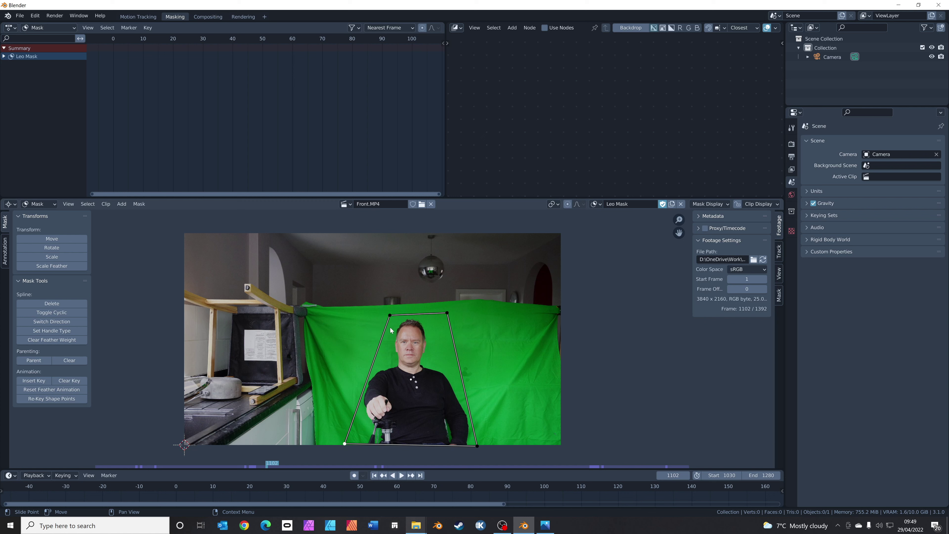
pyautogui.moveTo(391, 317); pyautogui.dragTo(375, 315)
pyautogui.moveTo(475, 446); pyautogui.dragTo(478, 444)
# - Play and scrub the clip to check the mask stays around the presenter
pyautogui.scroll(3, 450, 391)
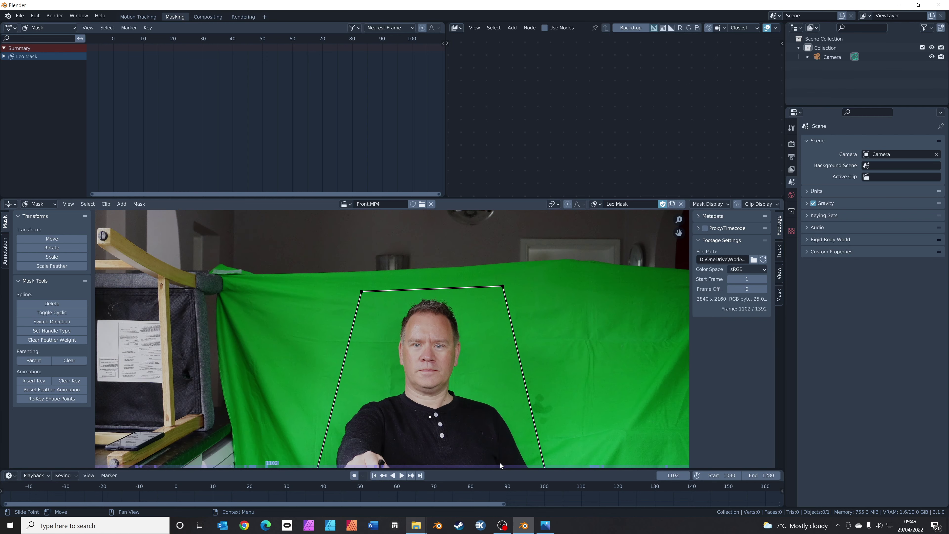
pyautogui.scroll(-3, 535, 490)
pyautogui.scroll(-6, 535, 491)
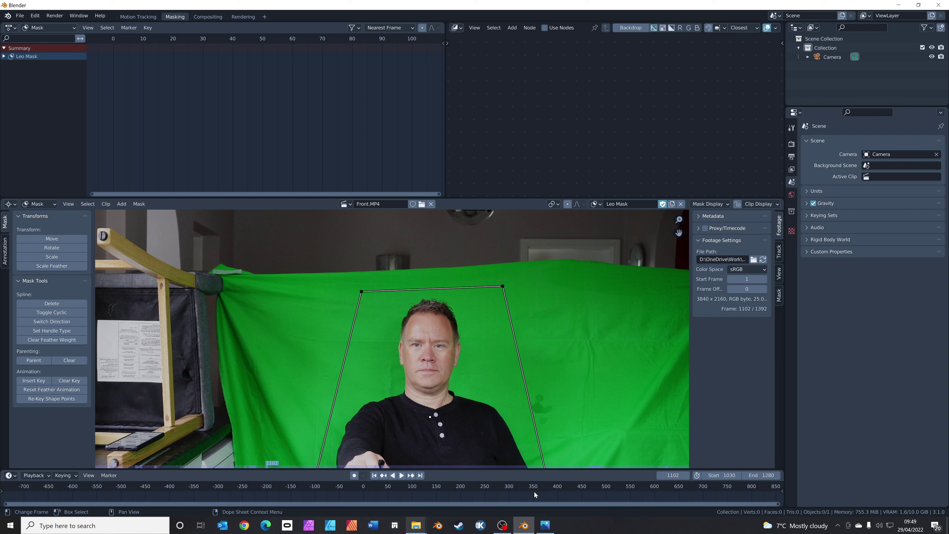
pyautogui.scroll(-5, 535, 494)
pyautogui.press('space')
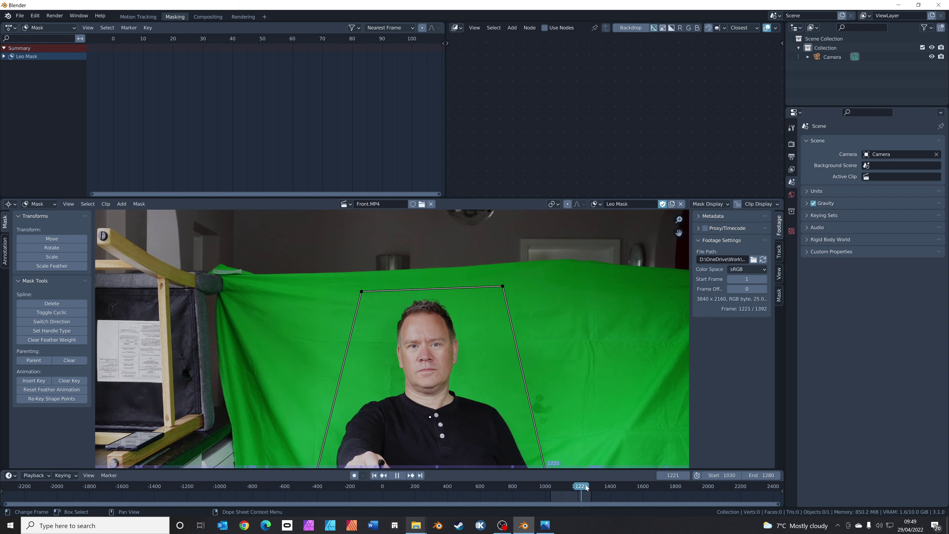
pyautogui.moveTo(576, 488); pyautogui.dragTo(559, 488)
pyautogui.press('space')
pyautogui.scroll(-3, 468, 414)
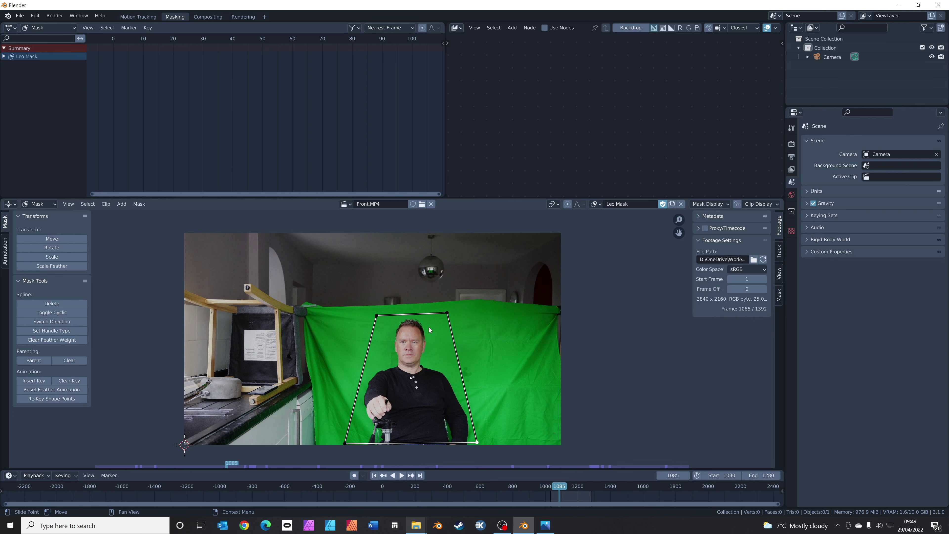
# - Enable Use Nodes in Compositing, rearrange the default nodes and delete Render Layers
pyautogui.click(208, 17)
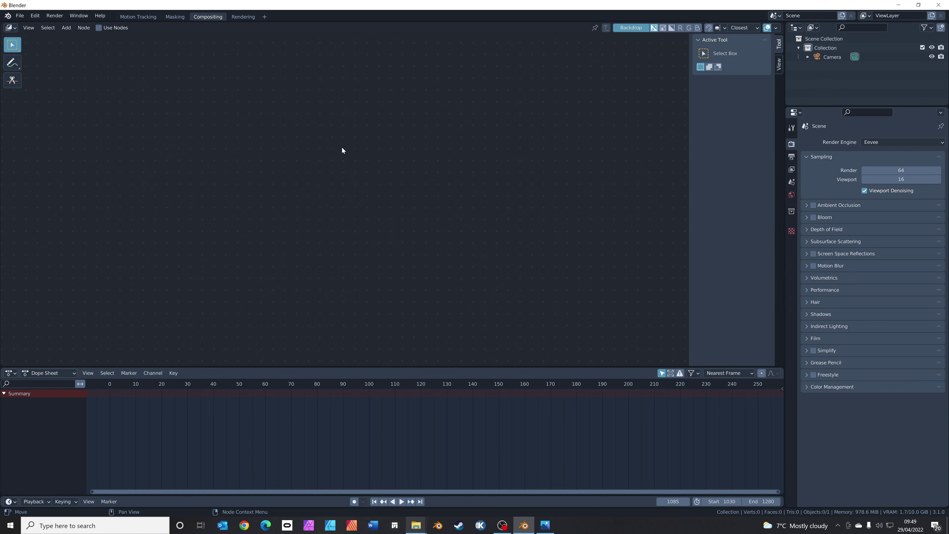
pyautogui.click(98, 28)
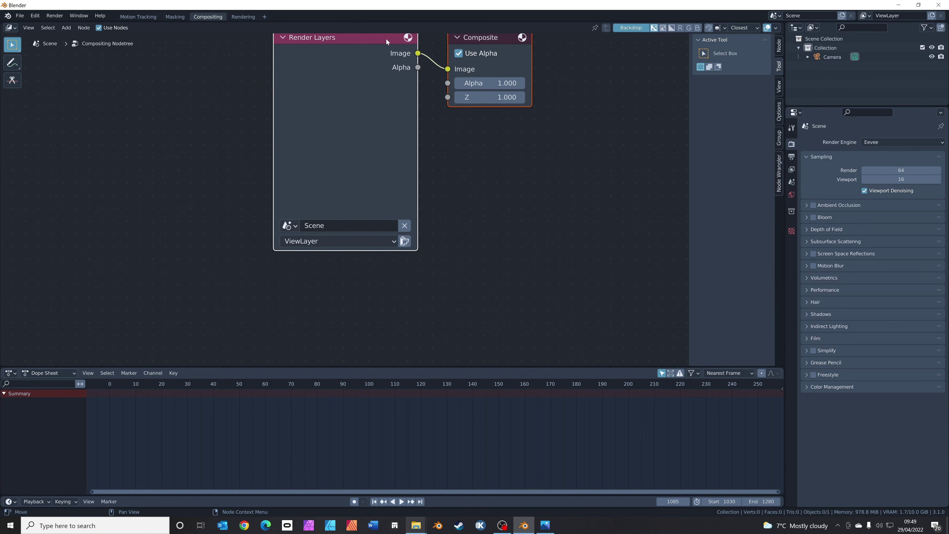
pyautogui.moveTo(387, 38); pyautogui.dragTo(349, 115)
pyautogui.click(415, 72)
pyautogui.moveTo(452, 111); pyautogui.dragTo(545, 152)
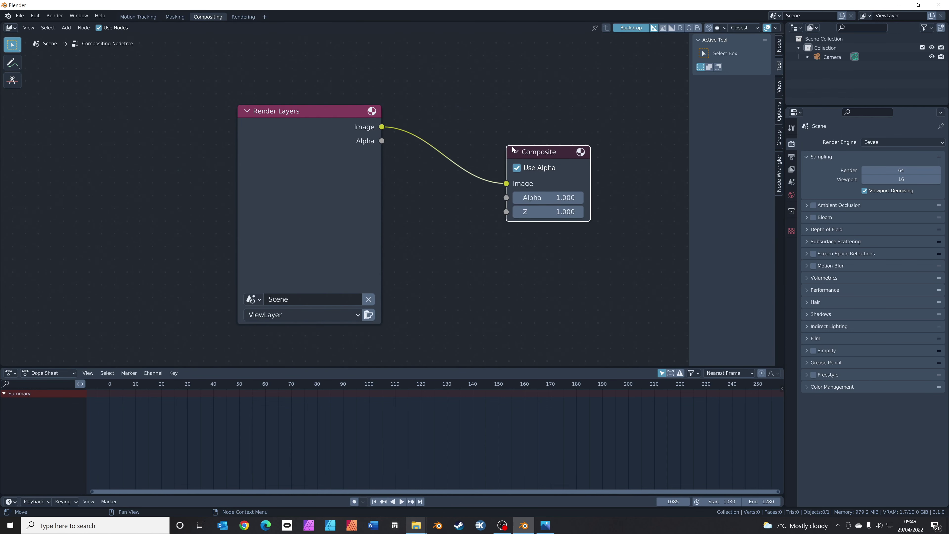
pyautogui.click(316, 111)
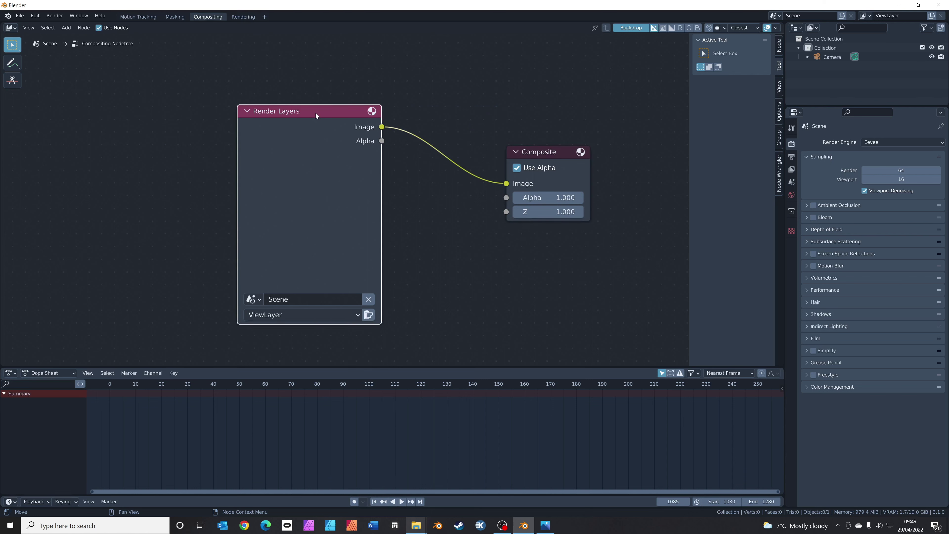
pyautogui.press('x')
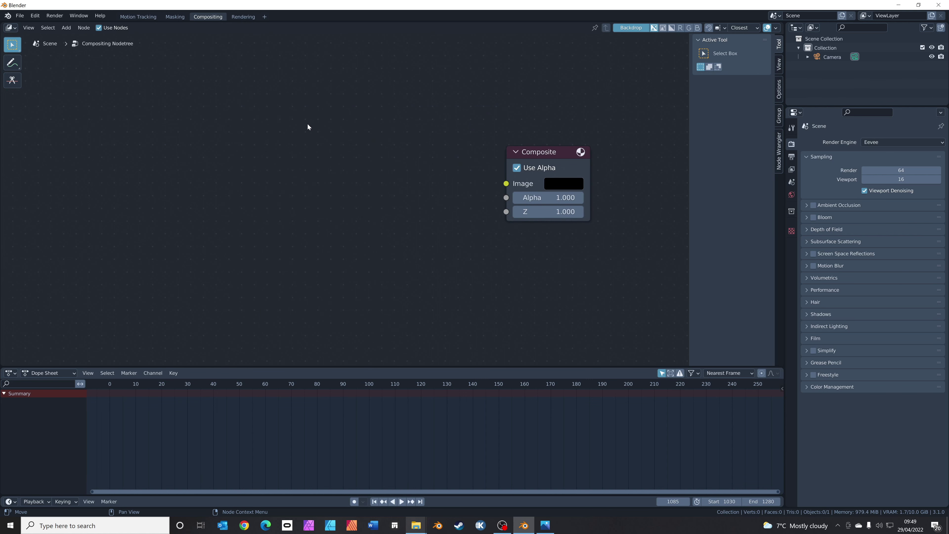
# - Add a Movie Clip node loading Front.MP4 and link its Image to Composite
pyautogui.hotkey('shift', 'a')
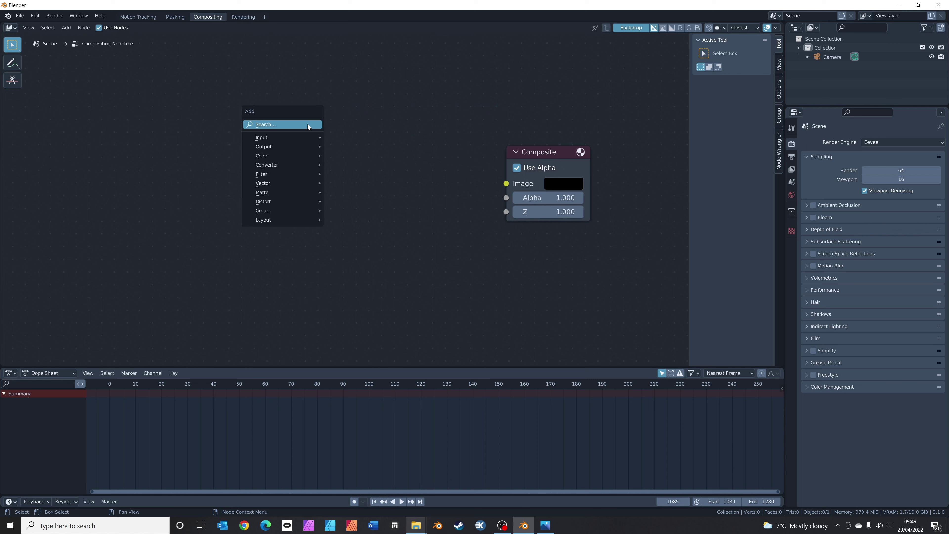
pyautogui.click(309, 126)
pyautogui.write('movie')
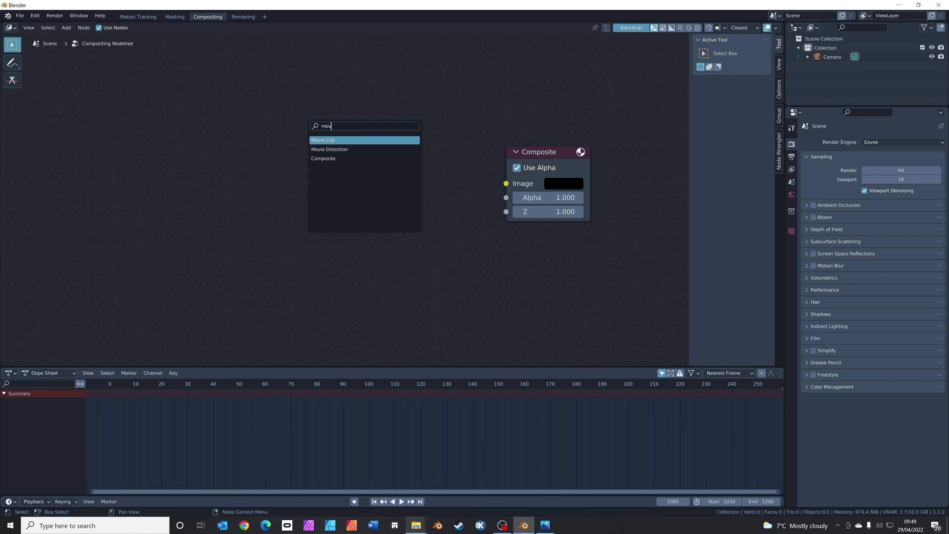
pyautogui.press('Return')
pyautogui.click(218, 116)
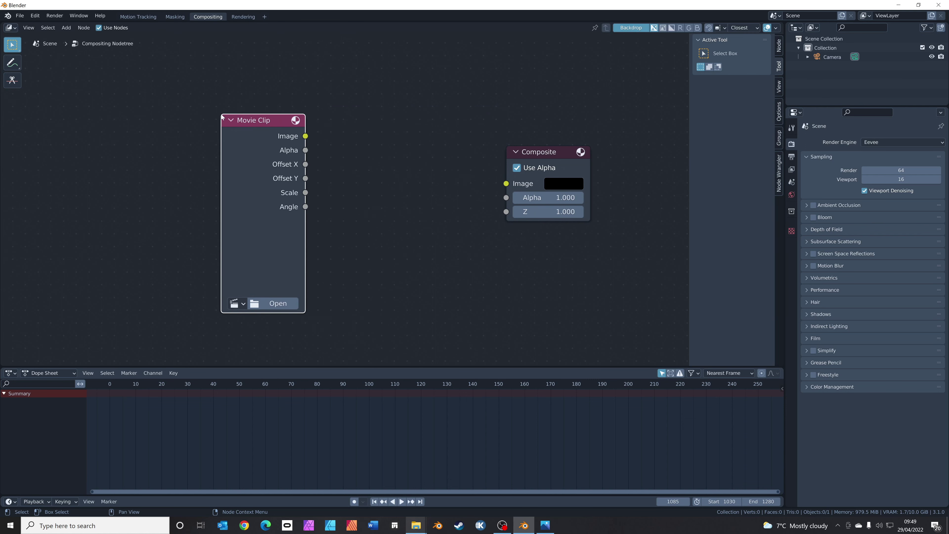
pyautogui.click(238, 303)
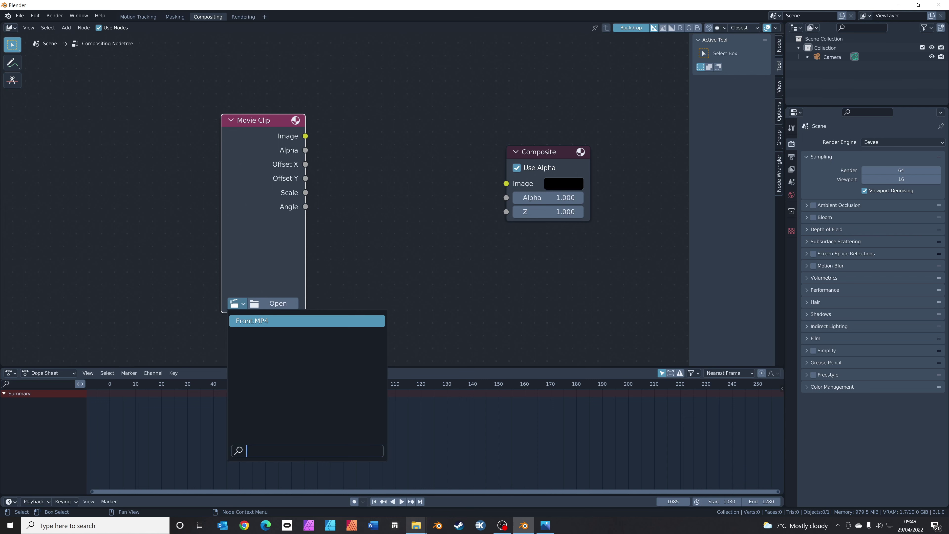
pyautogui.click(249, 321)
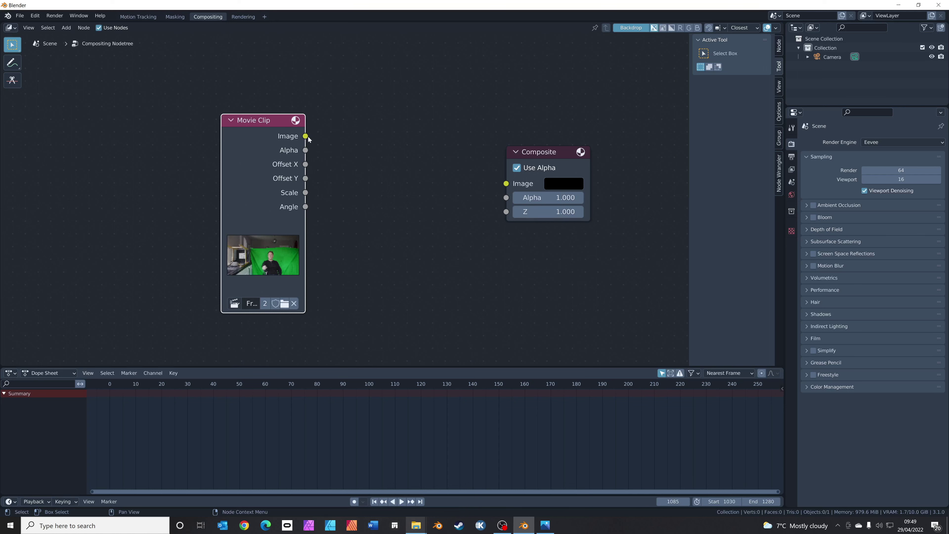
pyautogui.moveTo(306, 137); pyautogui.dragTo(506, 183)
pyautogui.moveTo(541, 154); pyautogui.dragTo(582, 146)
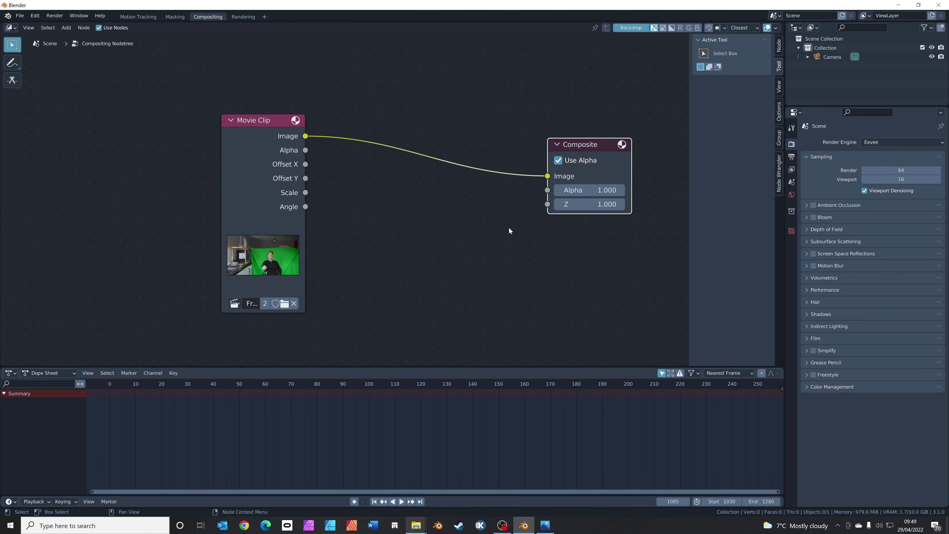
# - Add a Viewer node below Composite, fed by the Movie Clip's Image output
pyautogui.hotkey('shift', 'a')
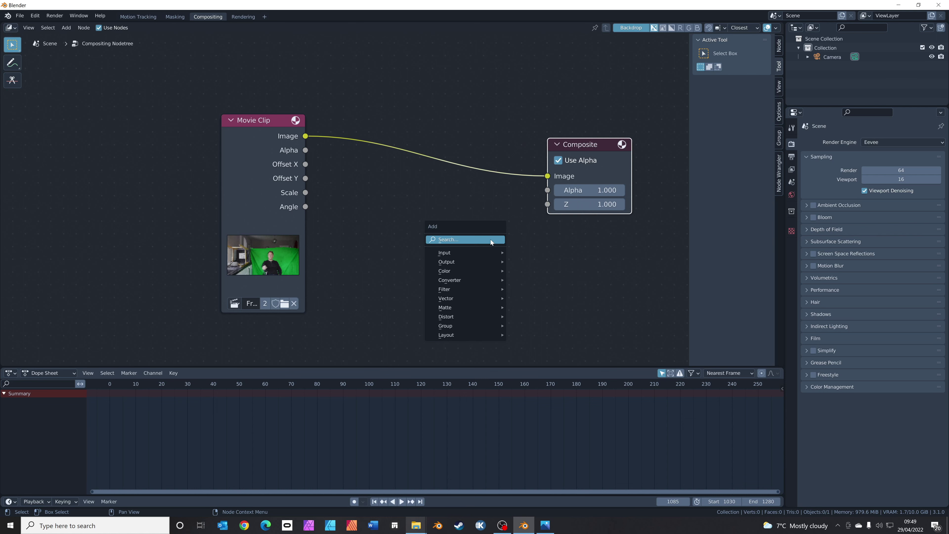
pyautogui.click(491, 240)
pyautogui.write('view')
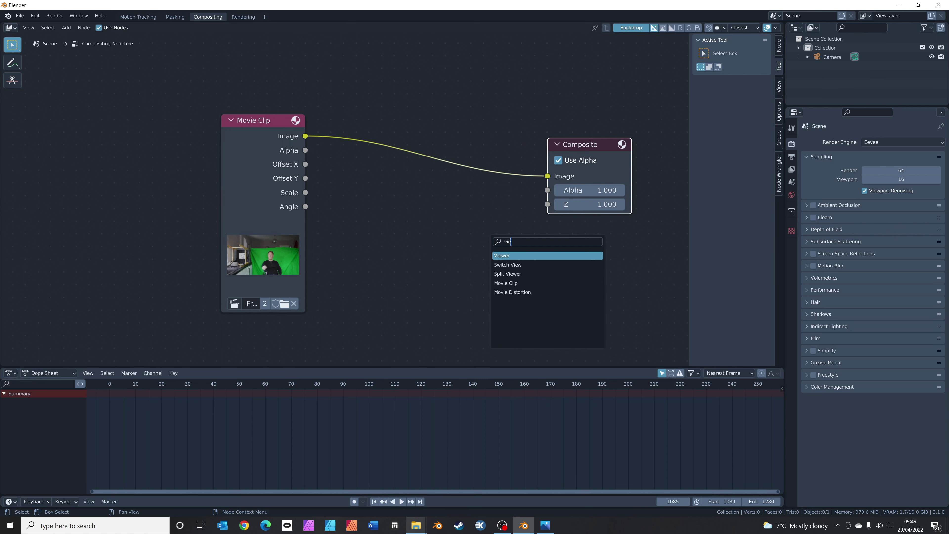
pyautogui.press('Return')
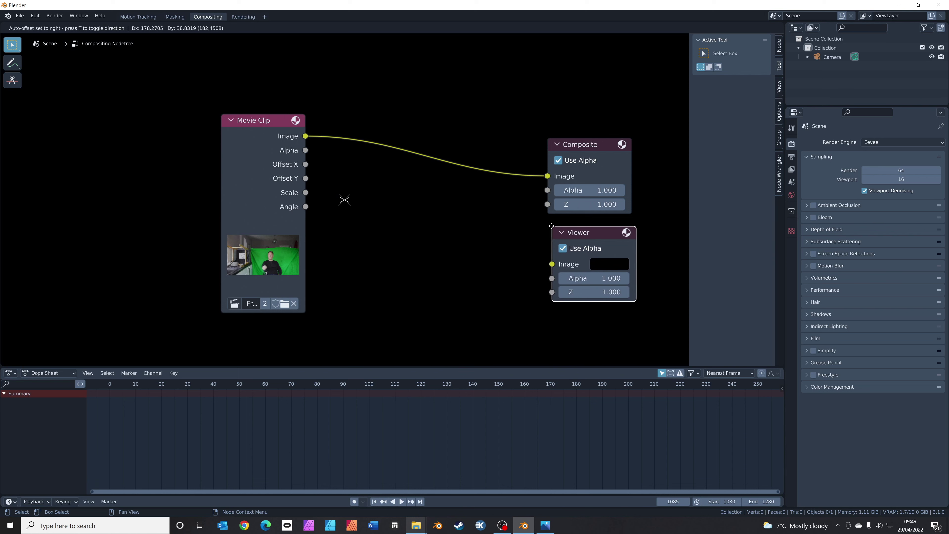
pyautogui.click(550, 225)
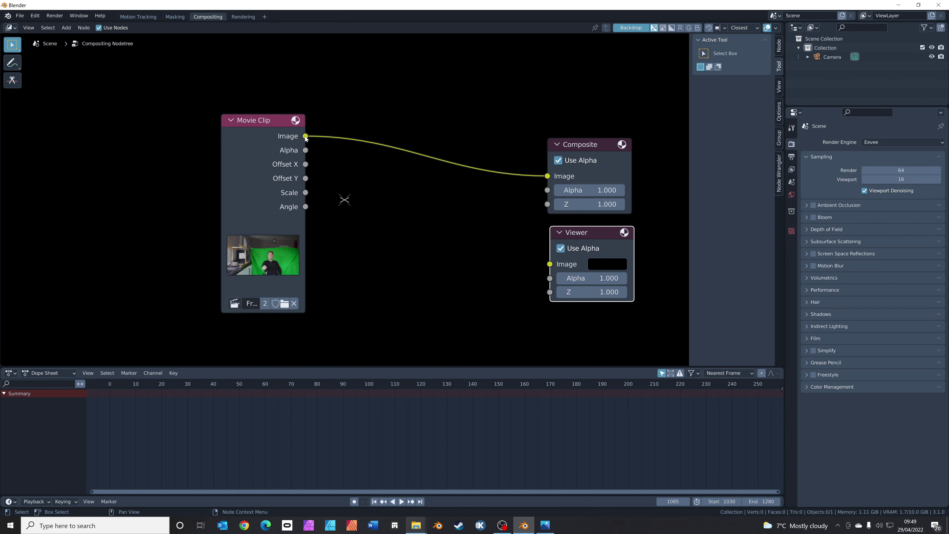
pyautogui.moveTo(305, 137); pyautogui.dragTo(548, 264)
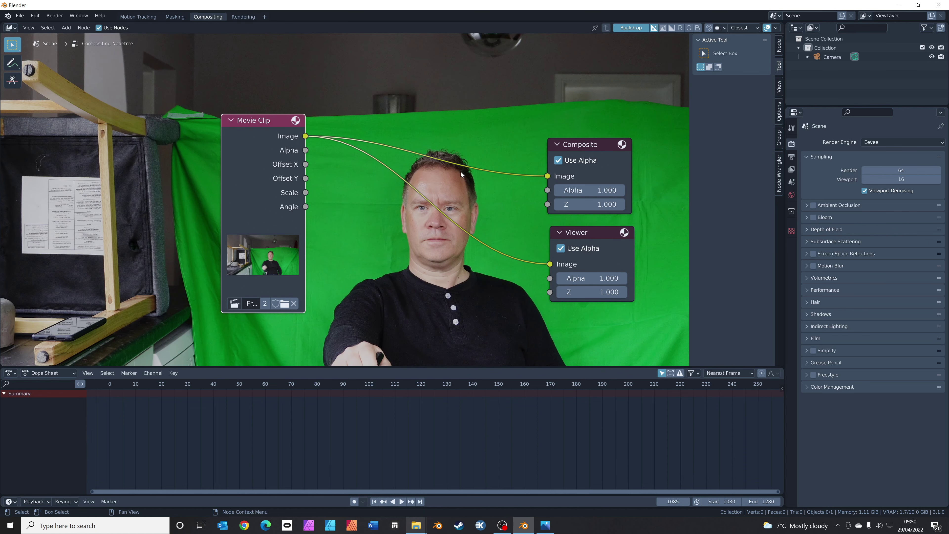
# - Add a reroute on the clip link and move the Composite and Viewer nodes right
pyautogui.scroll(-3, 455, 199)
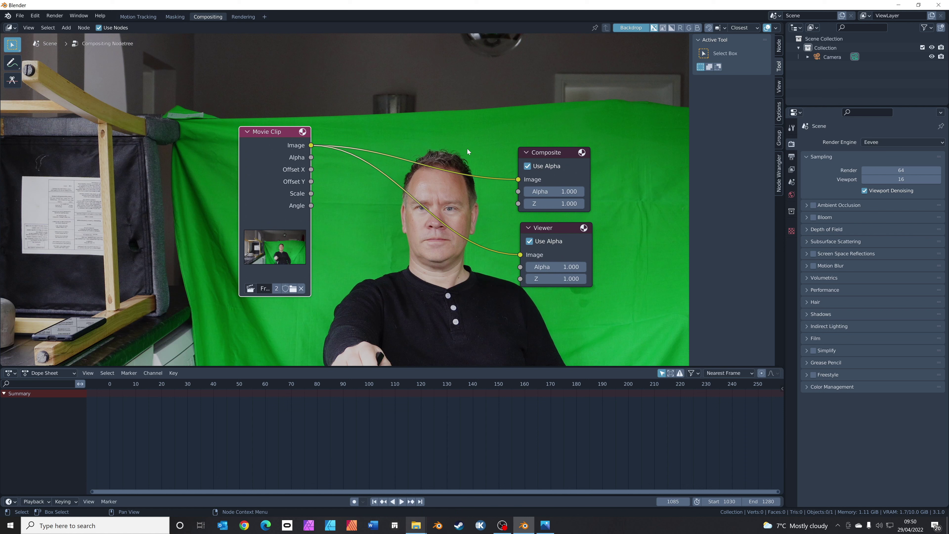
pyautogui.press('shift')
pyautogui.keyDown('shift'); pyautogui.moveTo(473, 135); pyautogui.dragTo(426, 261, button='right'); pyautogui.keyUp('shift')
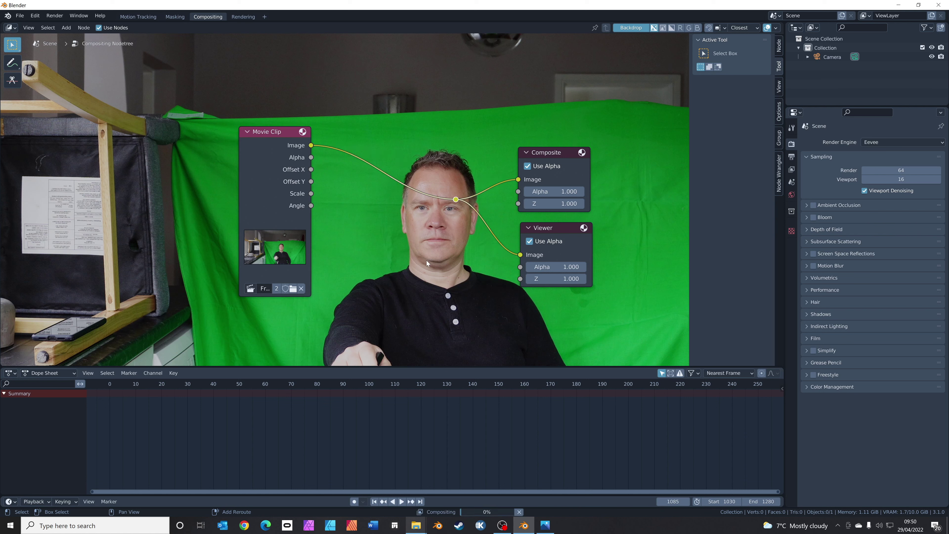
pyautogui.rightClick(459, 200)
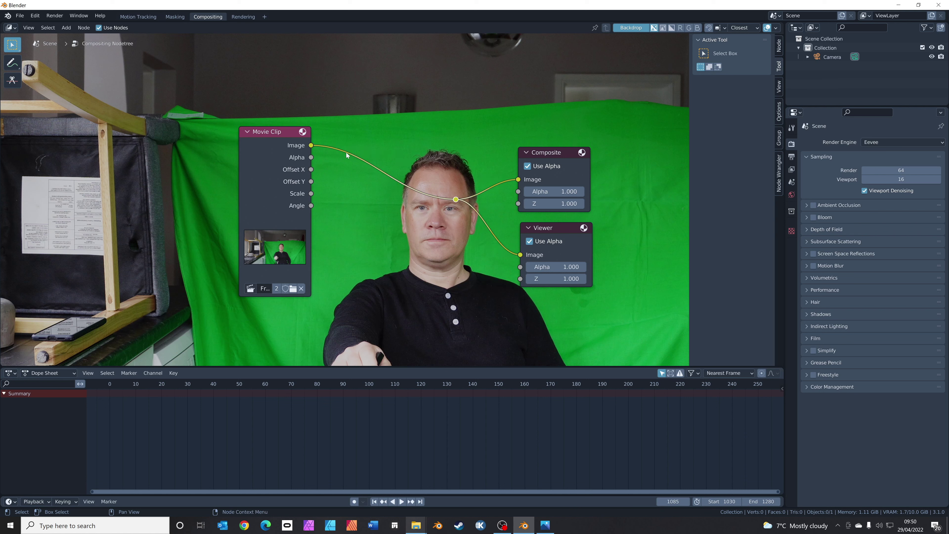
pyautogui.moveTo(537, 156); pyautogui.dragTo(608, 135)
pyautogui.moveTo(572, 224); pyautogui.dragTo(646, 205)
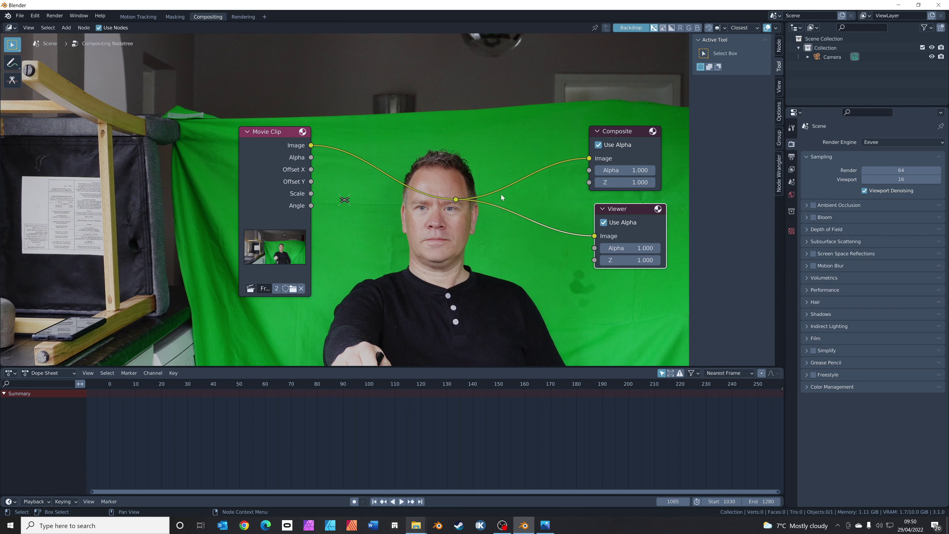
# - Offset the footage backdrop to -129, 352 and shift the Movie Clip node left
pyautogui.click(777, 89)
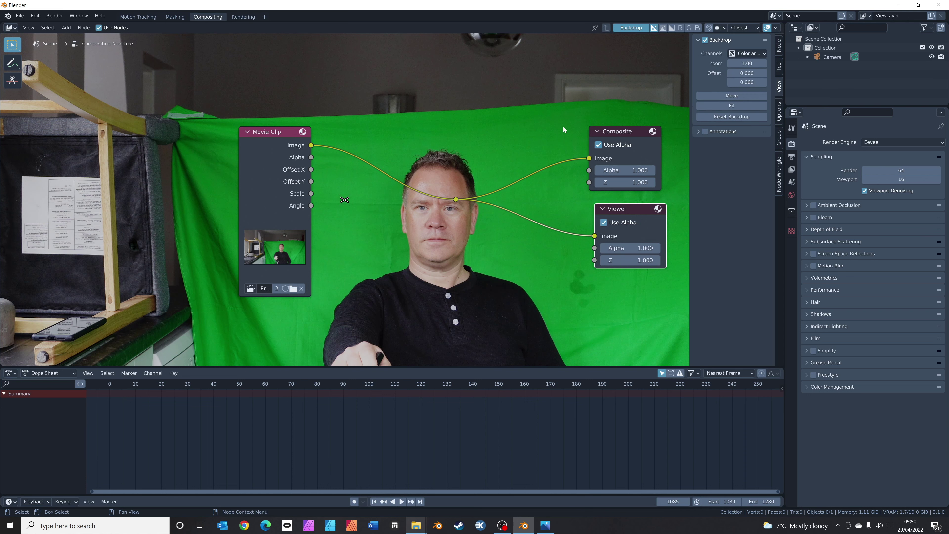
pyautogui.click(731, 96)
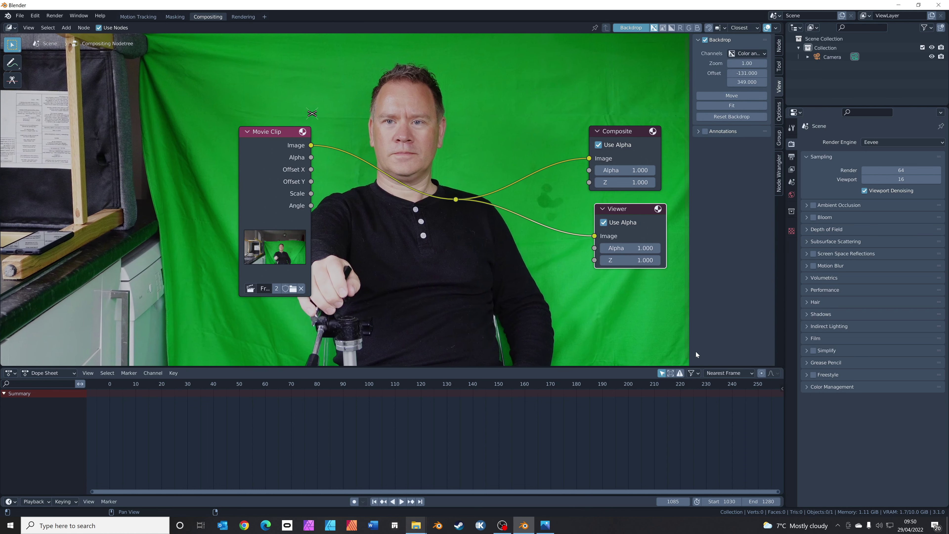
pyautogui.click(695, 351)
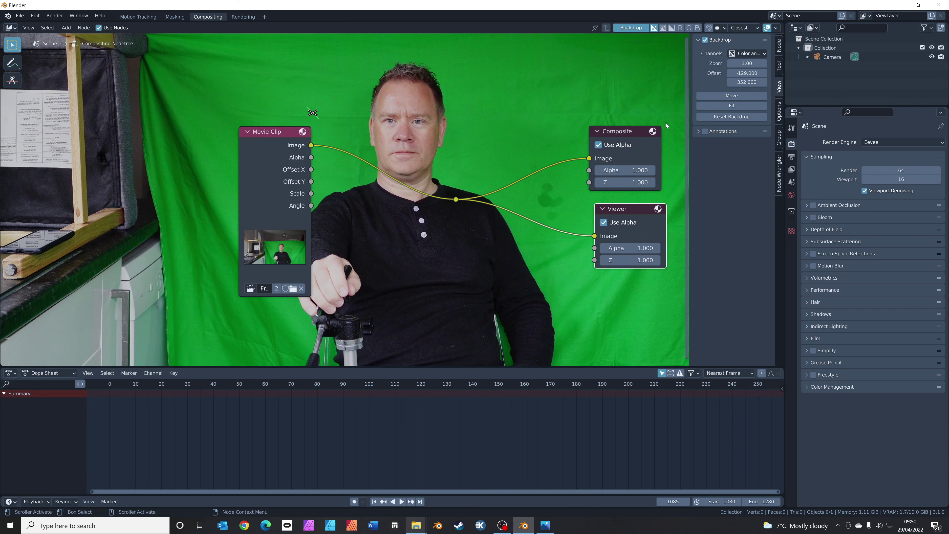
pyautogui.moveTo(263, 134); pyautogui.dragTo(230, 134)
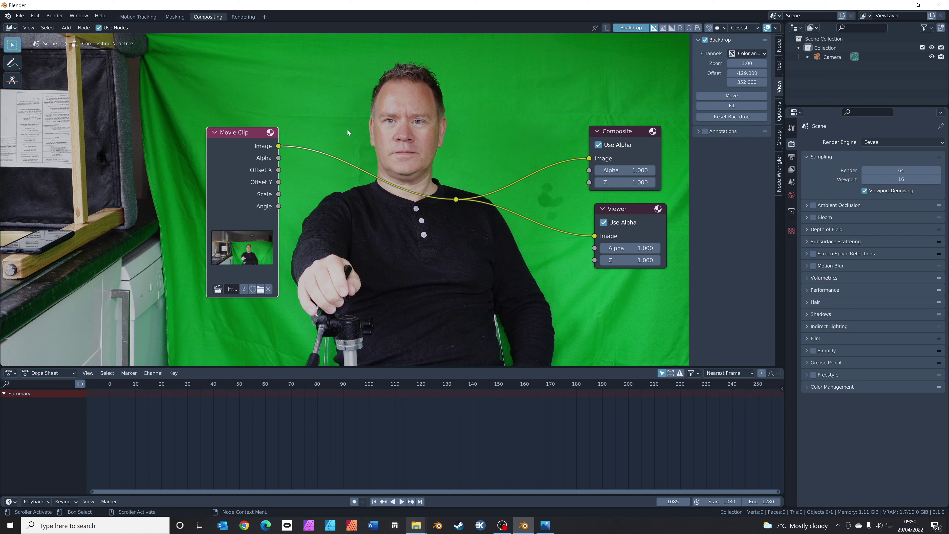
# - Drop a Keying node onto the Movie Clip–Composite link and reposition the Movie Clip and Keying nodes
pyautogui.hotkey('shift', 'a')
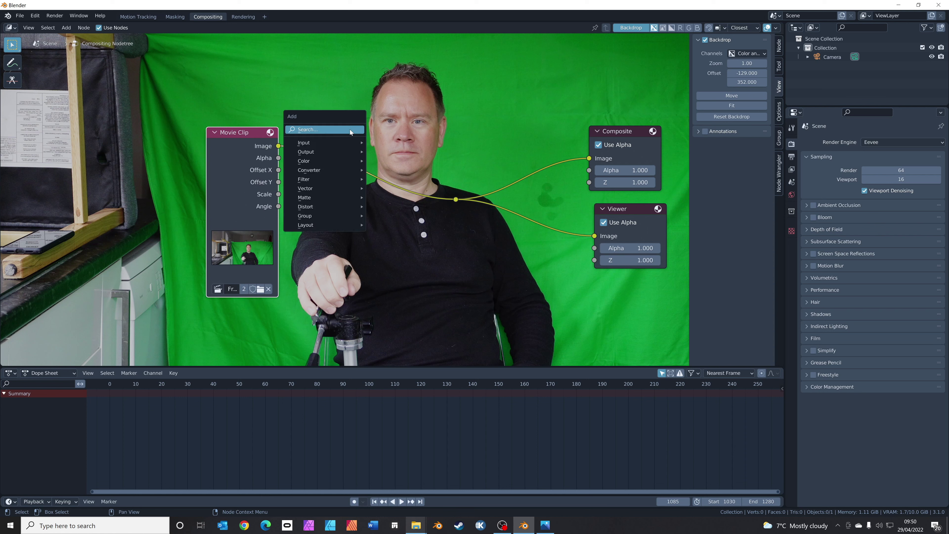
pyautogui.click(350, 130)
pyautogui.write('keying')
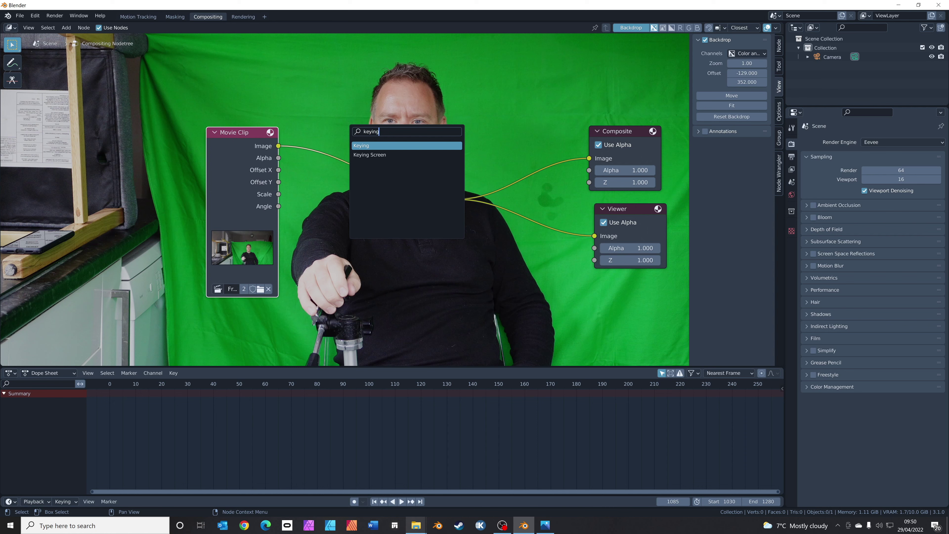
pyautogui.press('Return')
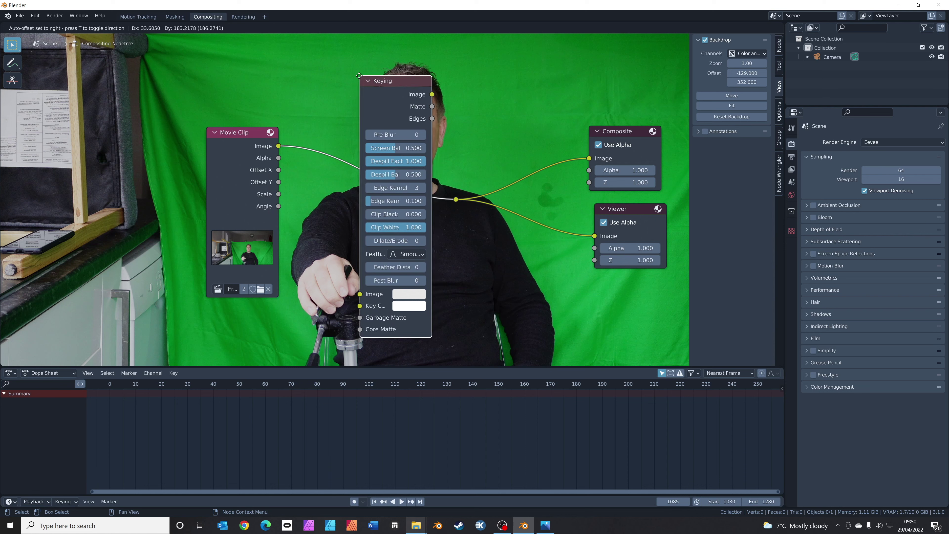
pyautogui.click(322, 79)
pyautogui.moveTo(329, 84); pyautogui.dragTo(259, 90)
pyautogui.moveTo(202, 122); pyautogui.dragTo(136, 95)
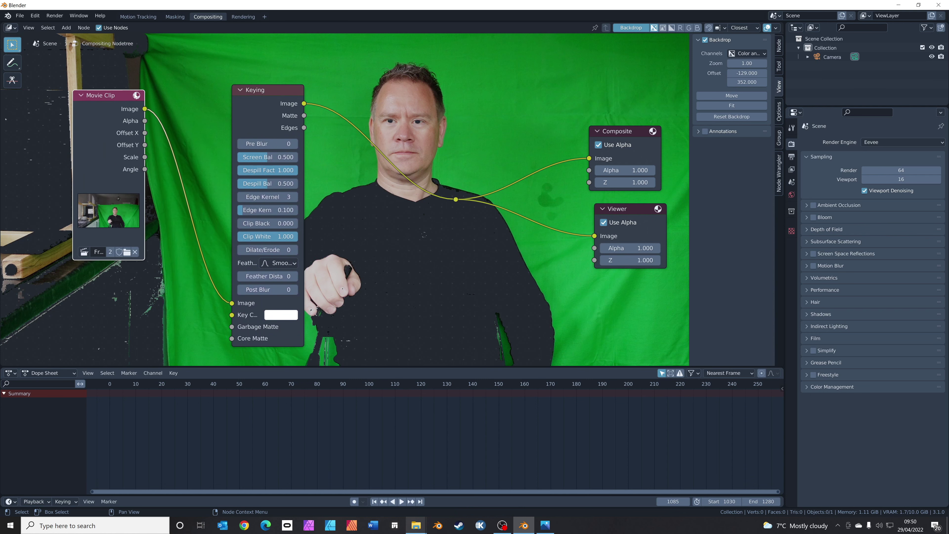
pyautogui.moveTo(252, 93); pyautogui.dragTo(245, 75)
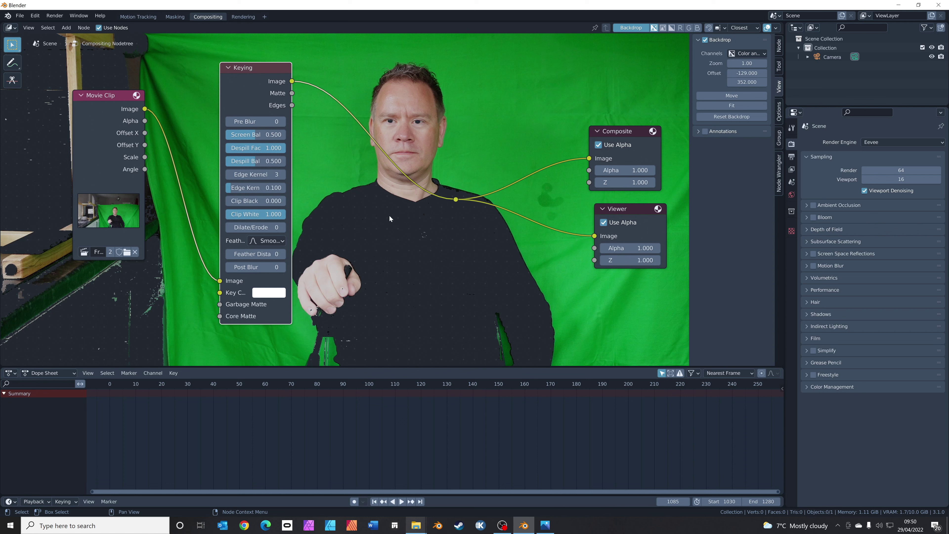
# - Add a Mask node using F Leo Mask and connect it to the Keying node's Garbage Matte
pyautogui.hotkey('shift', 'a')
pyautogui.click(368, 213)
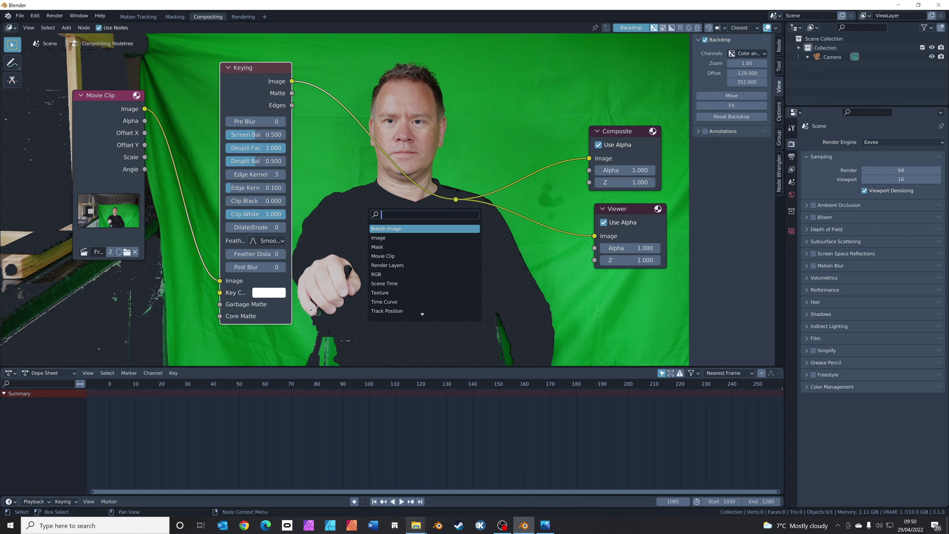
pyautogui.write('ma')
pyautogui.press('Return')
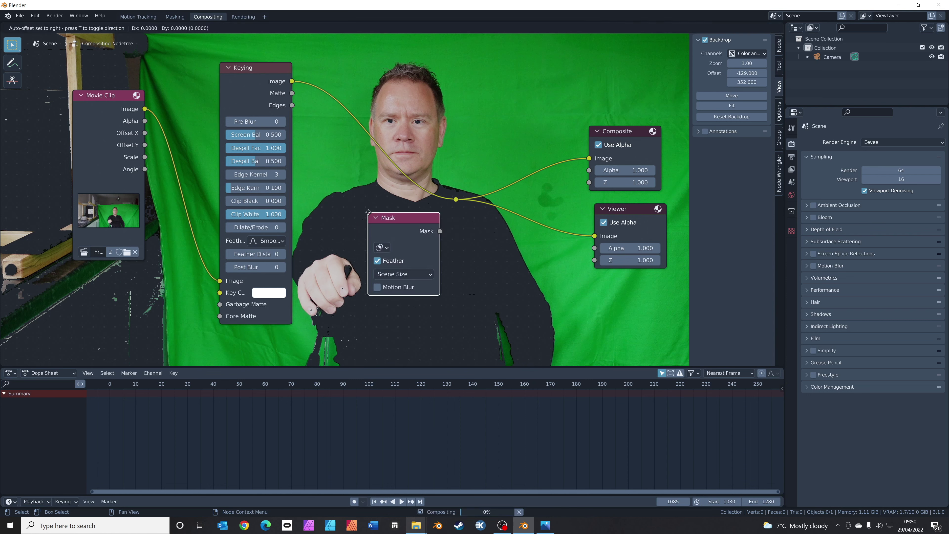
pyautogui.click(61, 279)
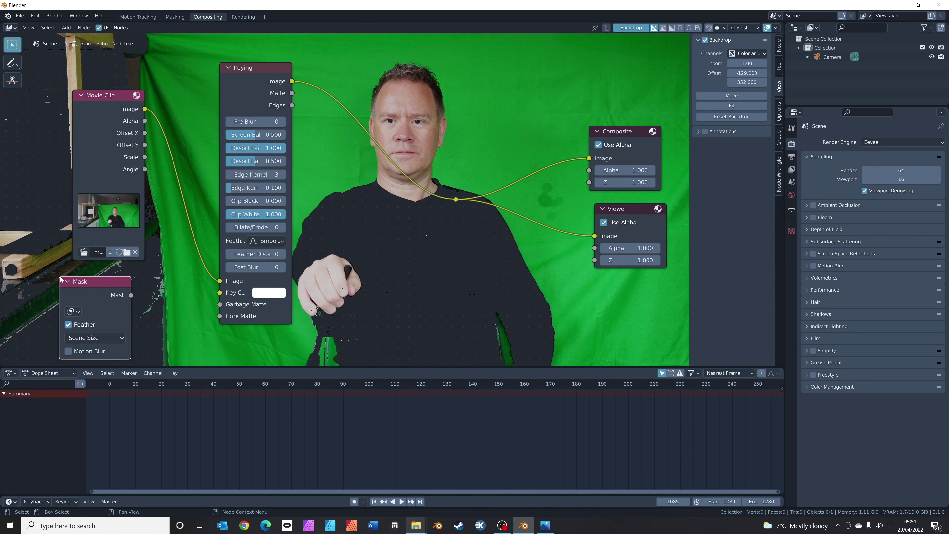
pyautogui.click(72, 311)
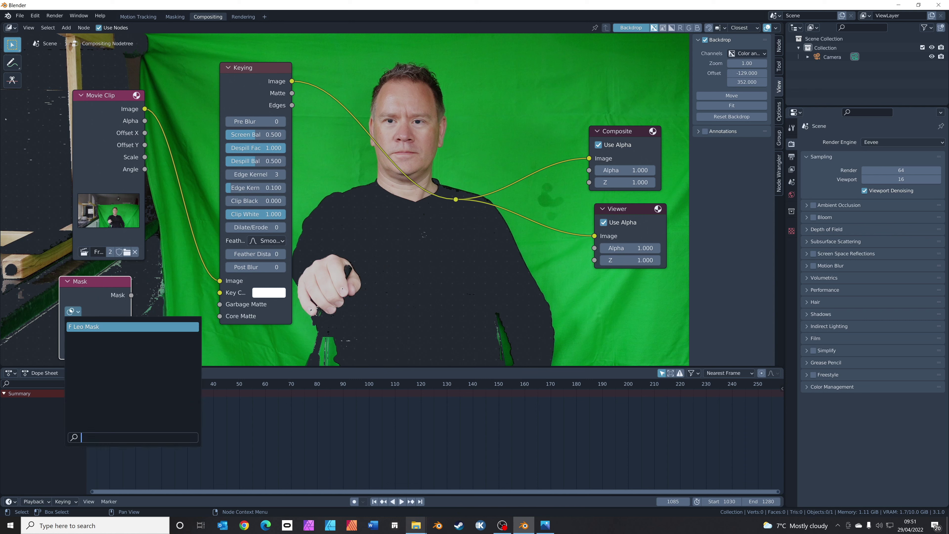
pyautogui.click(85, 327)
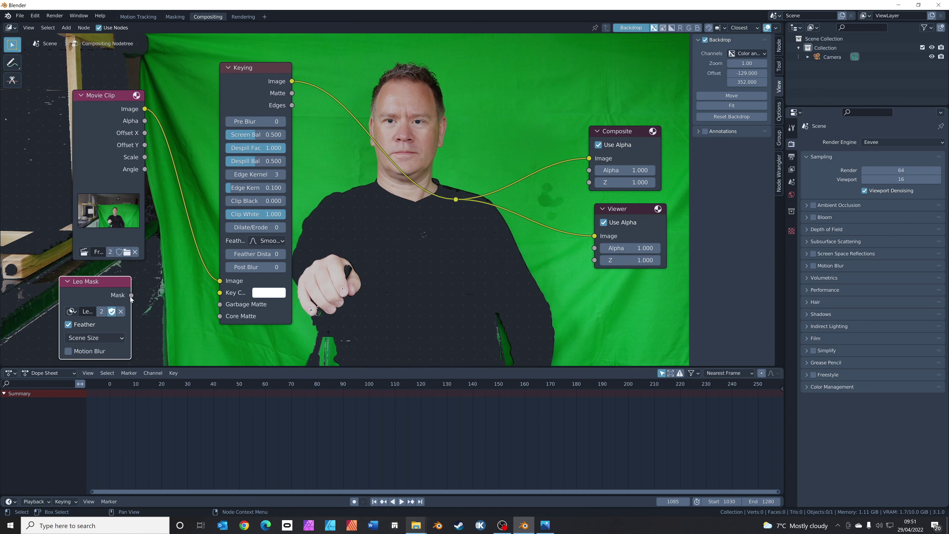
pyautogui.moveTo(131, 296); pyautogui.dragTo(222, 306)
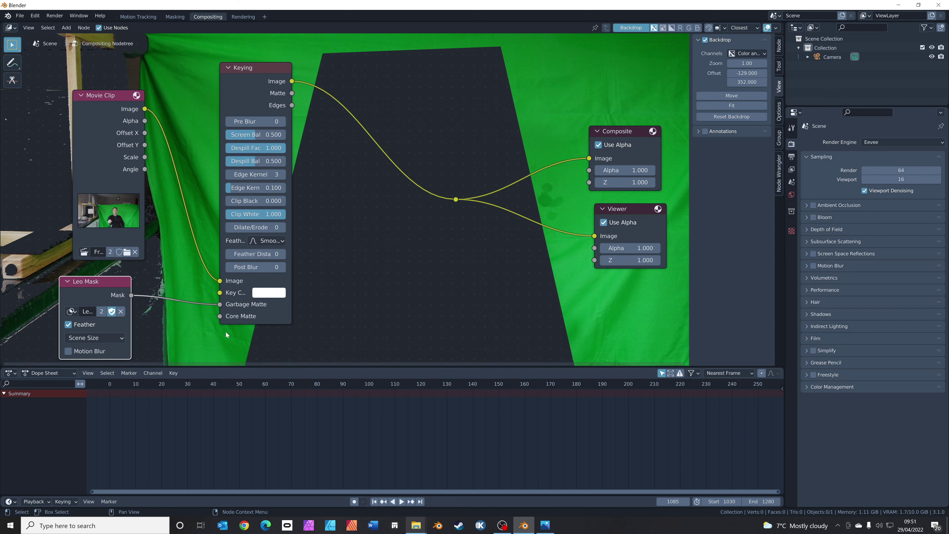
# - Insert an Invert node on the mask link, then reposition and widen the Keying node
pyautogui.hotkey('shift', 'a')
pyautogui.click(193, 333)
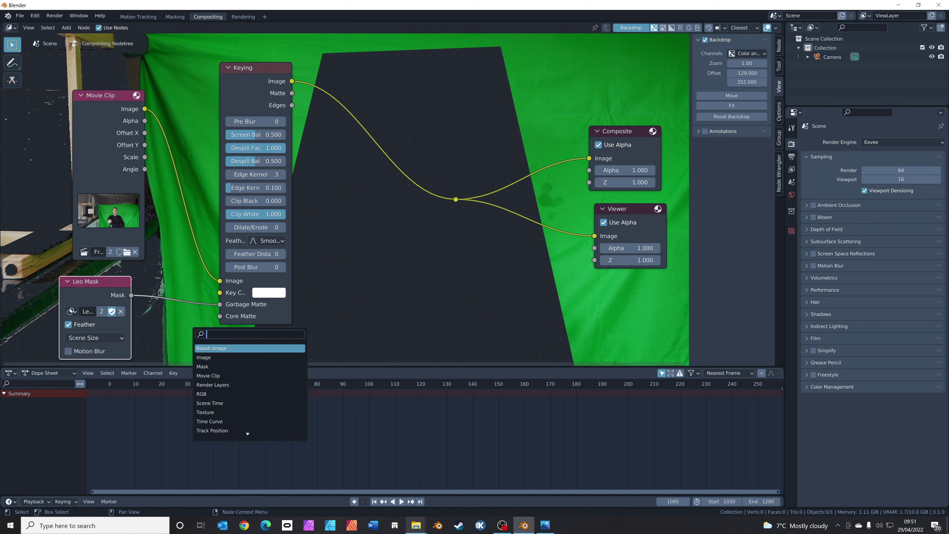
pyautogui.write('invert')
pyautogui.press('Return')
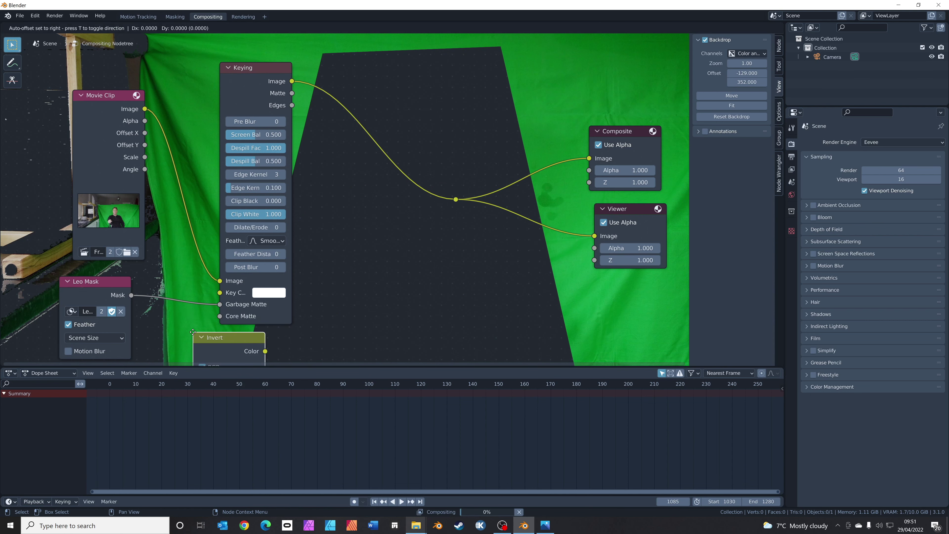
pyautogui.click(149, 270)
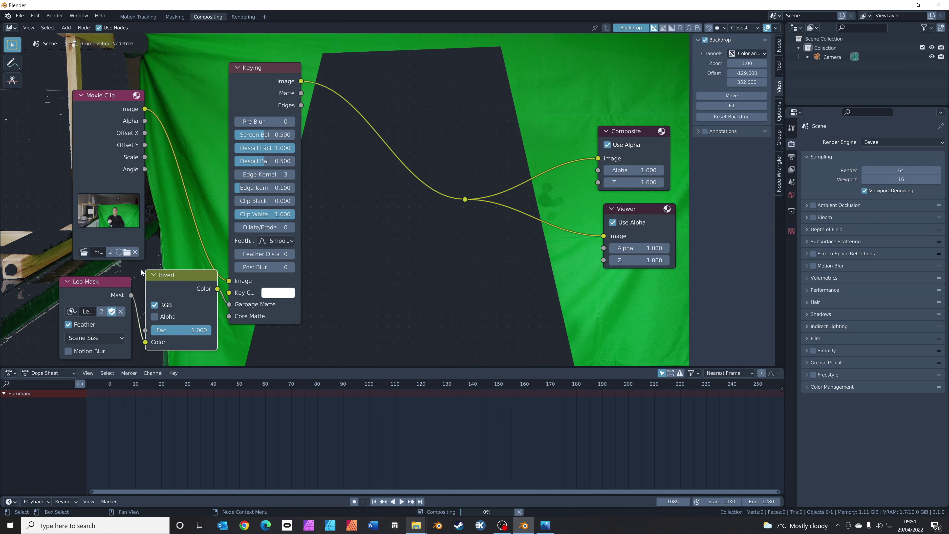
pyautogui.moveTo(325, 73); pyautogui.dragTo(284, 78)
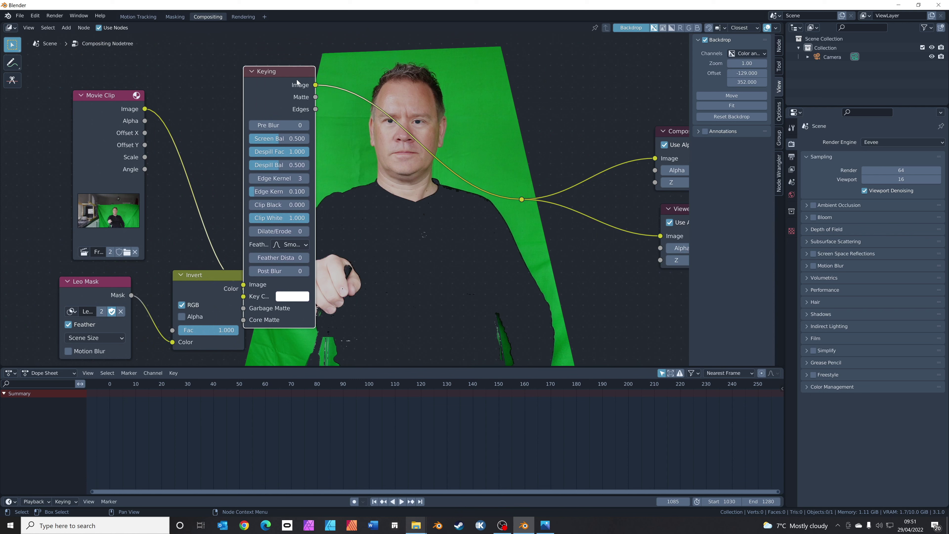
pyautogui.moveTo(297, 81); pyautogui.dragTo(315, 77)
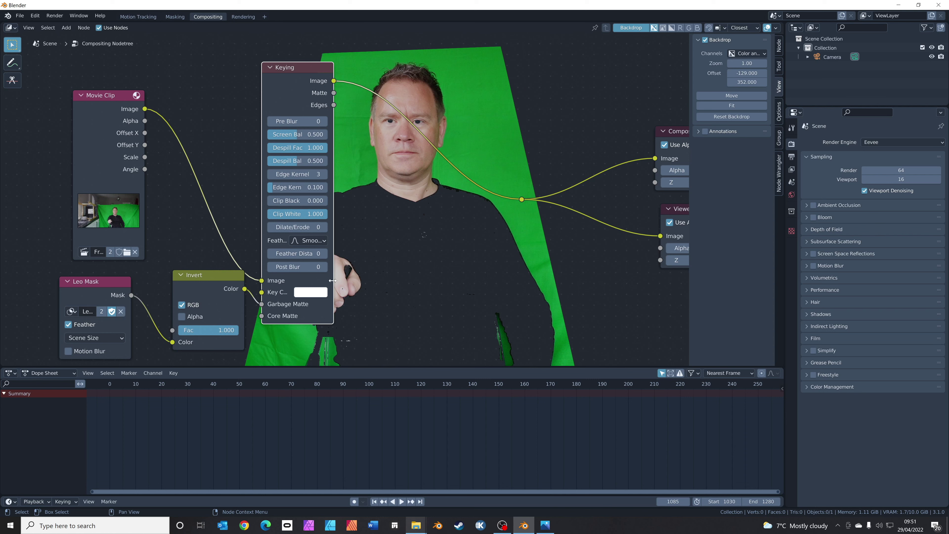
pyautogui.moveTo(335, 281); pyautogui.dragTo(352, 279)
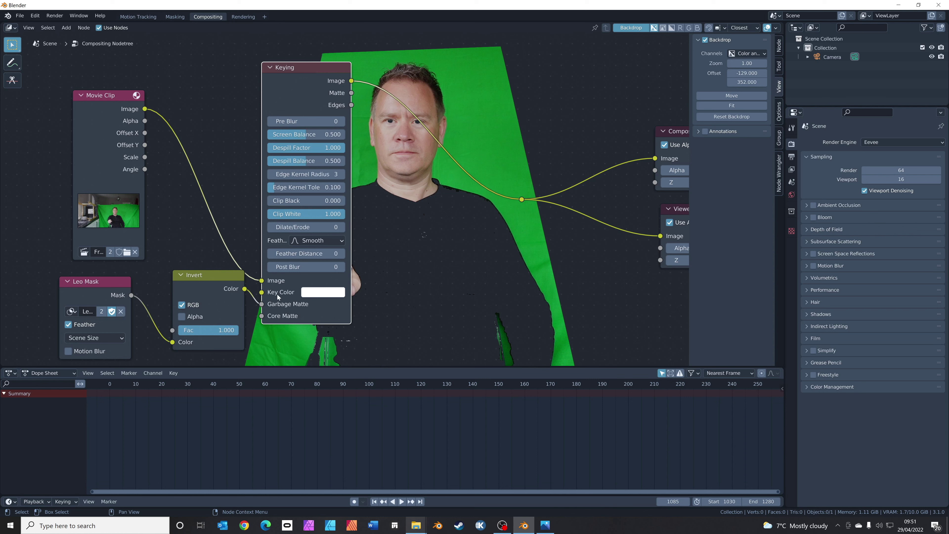
# - Sample the green screen with the eyedropper as the Keying node's Key Color
pyautogui.click(319, 296)
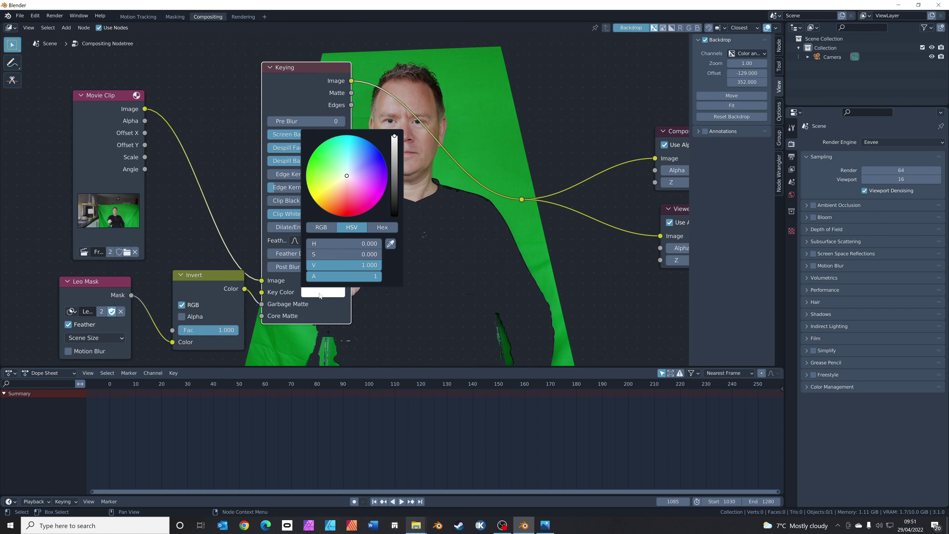
pyautogui.click(390, 243)
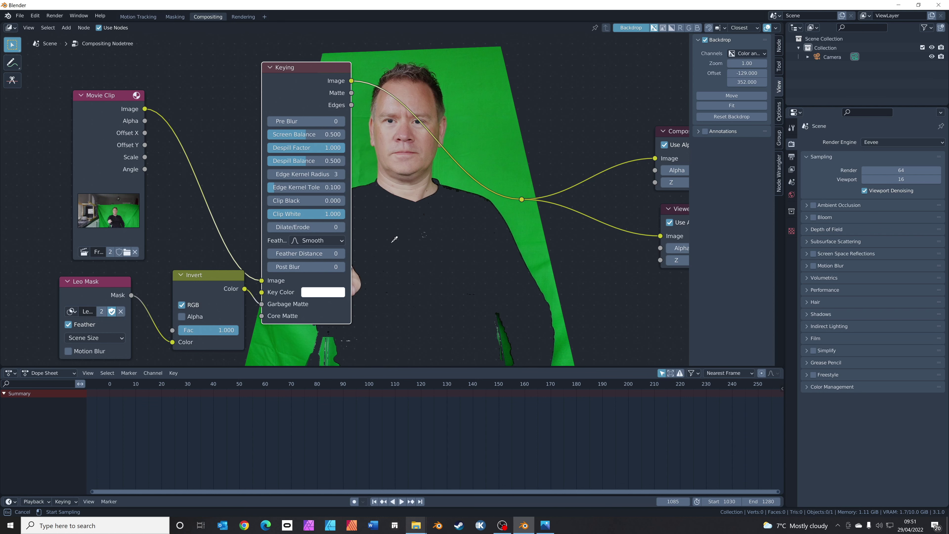
pyautogui.click(364, 167)
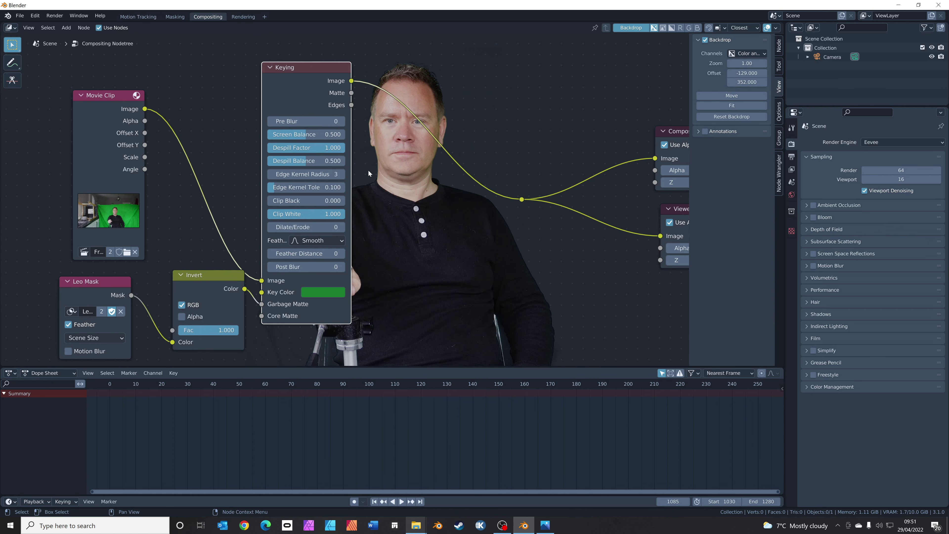
pyautogui.scroll(-3, 441, 137)
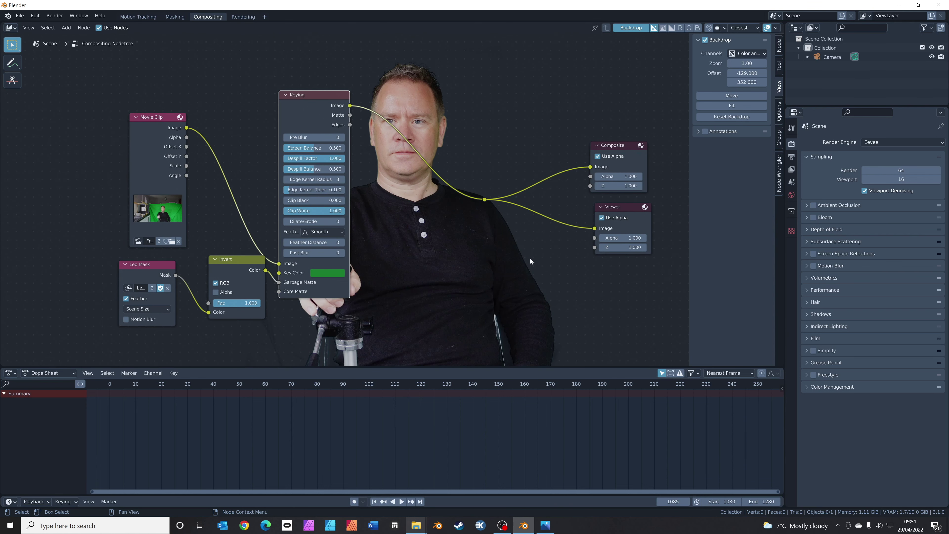
# - Slightly darken and adjust the key colour's hue, then move the Keying node up-left
pyautogui.click(332, 274)
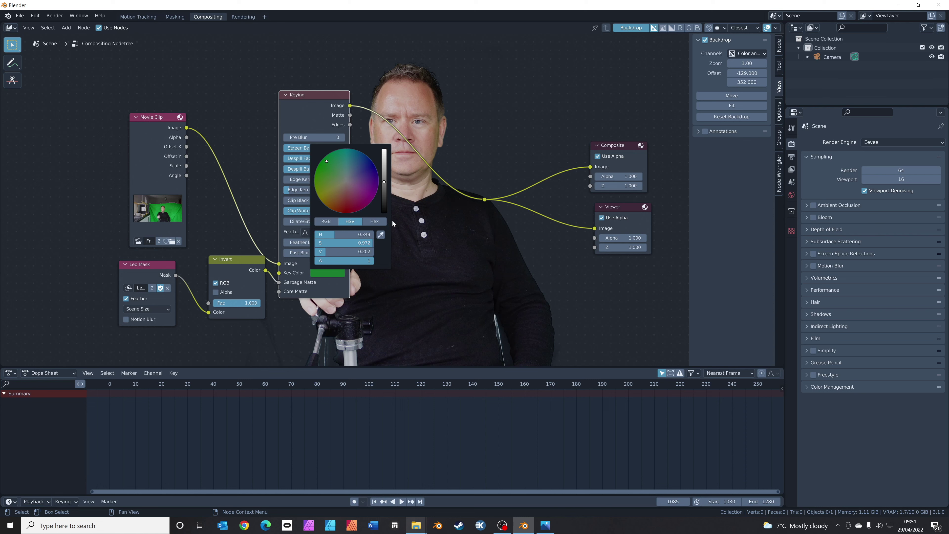
pyautogui.moveTo(383, 182); pyautogui.dragTo(384, 183)
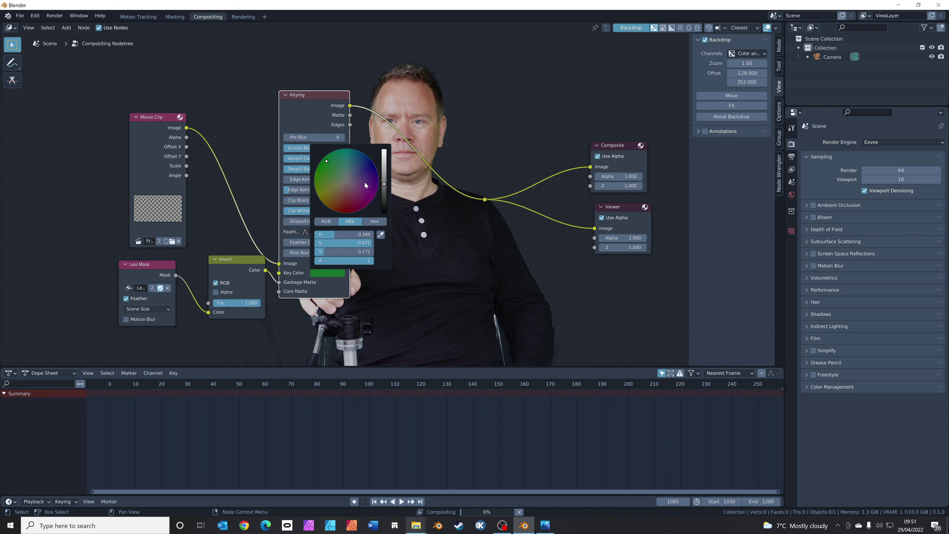
pyautogui.moveTo(327, 163); pyautogui.dragTo(326, 162)
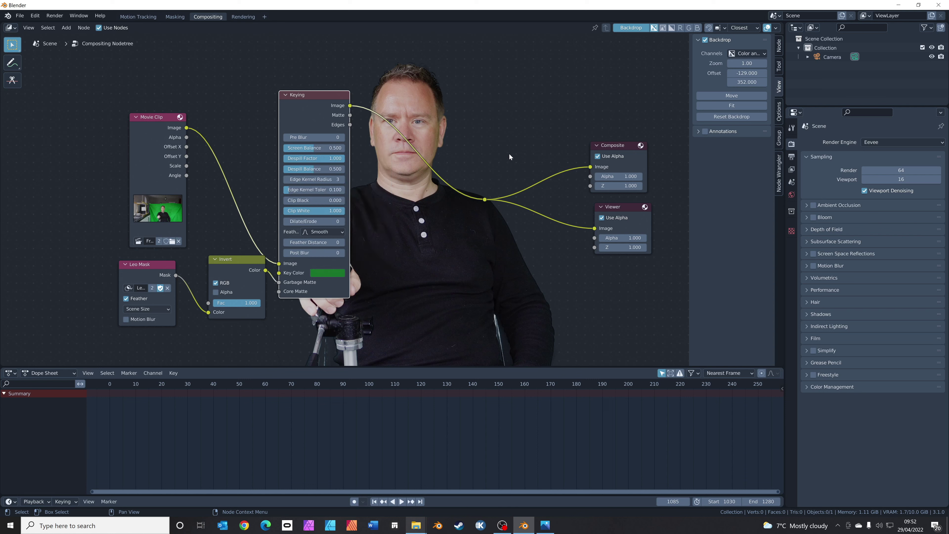
pyautogui.click(471, 160)
pyautogui.moveTo(332, 99); pyautogui.dragTo(284, 61)
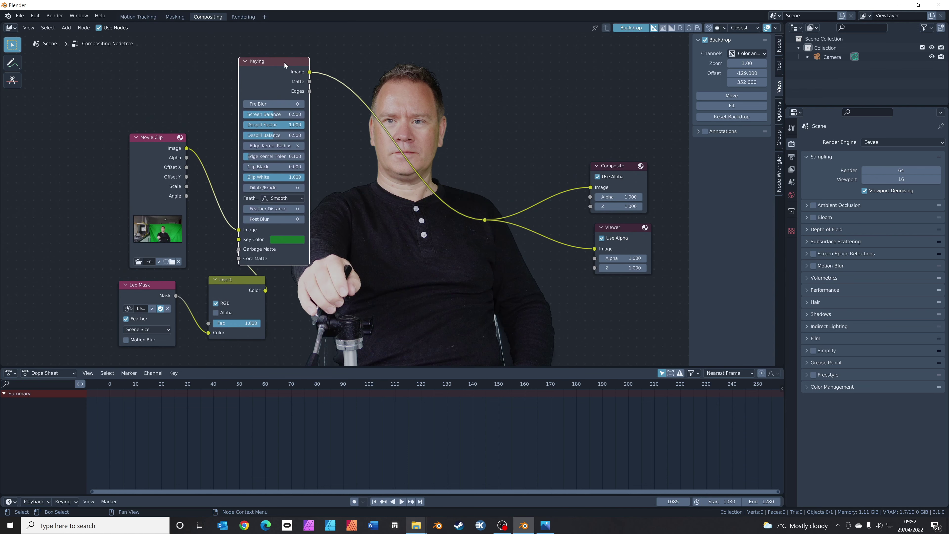
# - Insert an Alpha Over node between Keying and the outputs, with the keyed image in its second Image input
pyautogui.rightClick(284, 62)
pyautogui.hotkey('shift', 'a')
pyautogui.click(488, 78)
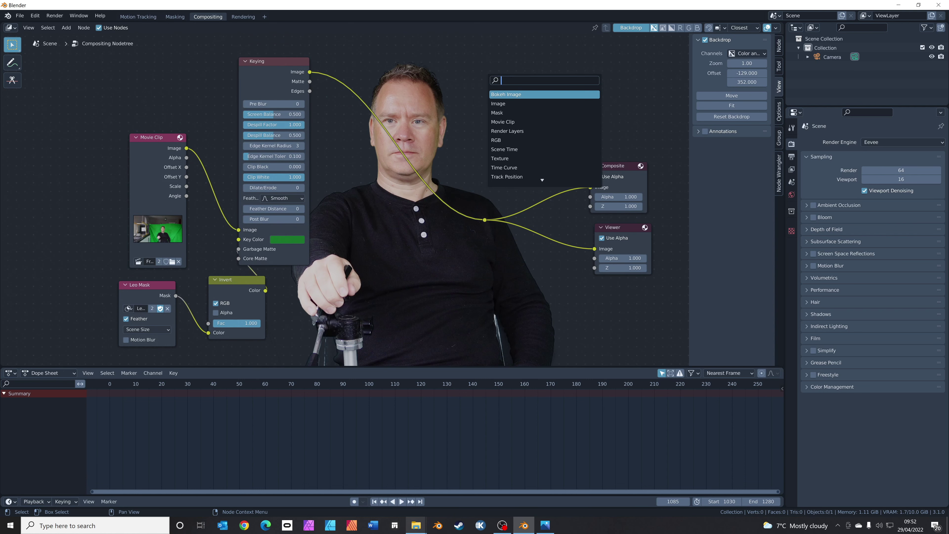
pyautogui.write('alph')
pyautogui.press('Down')
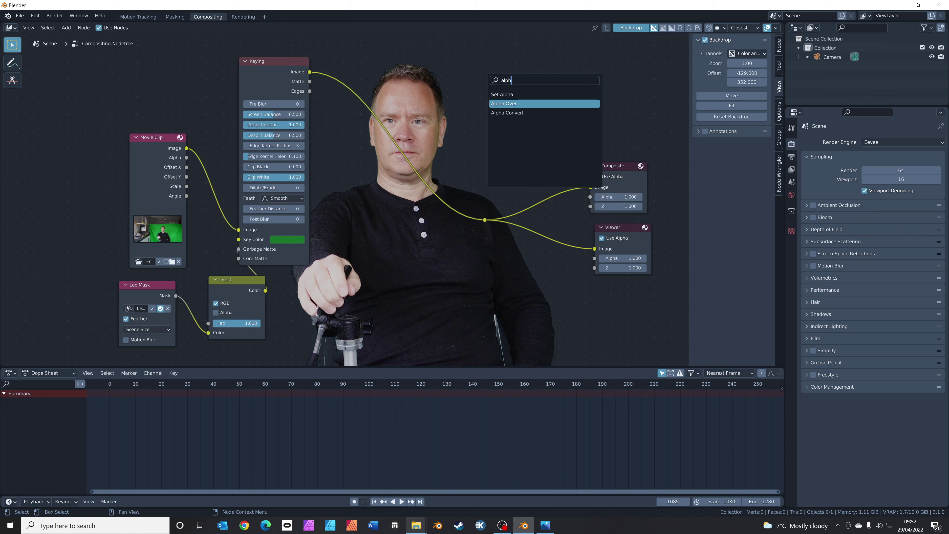
pyautogui.press('Return')
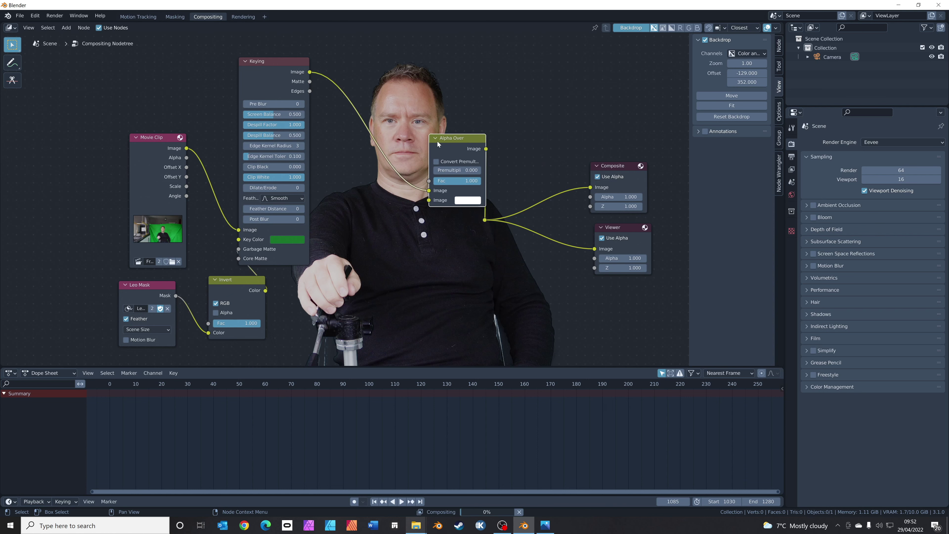
pyautogui.click(435, 140)
pyautogui.moveTo(435, 139); pyautogui.dragTo(443, 172)
pyautogui.click(443, 172)
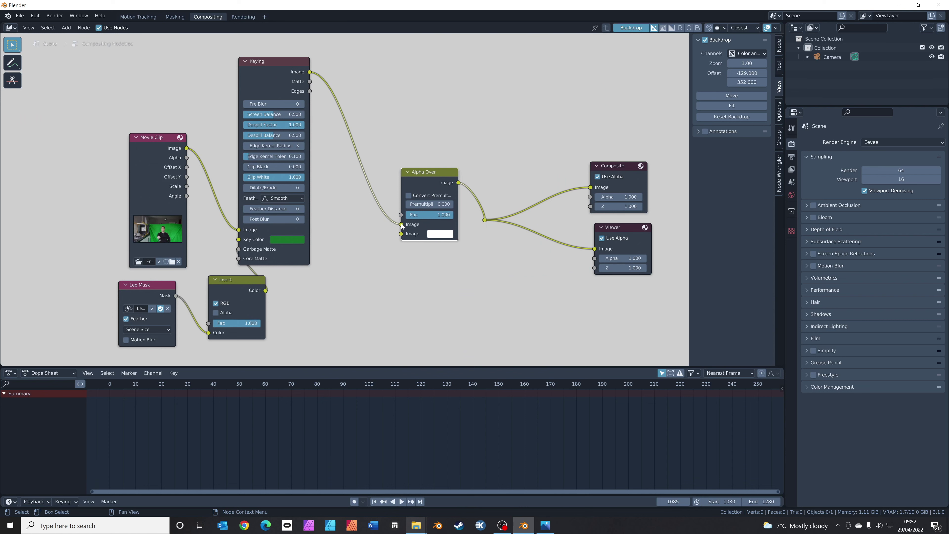
pyautogui.moveTo(401, 225); pyautogui.dragTo(402, 233)
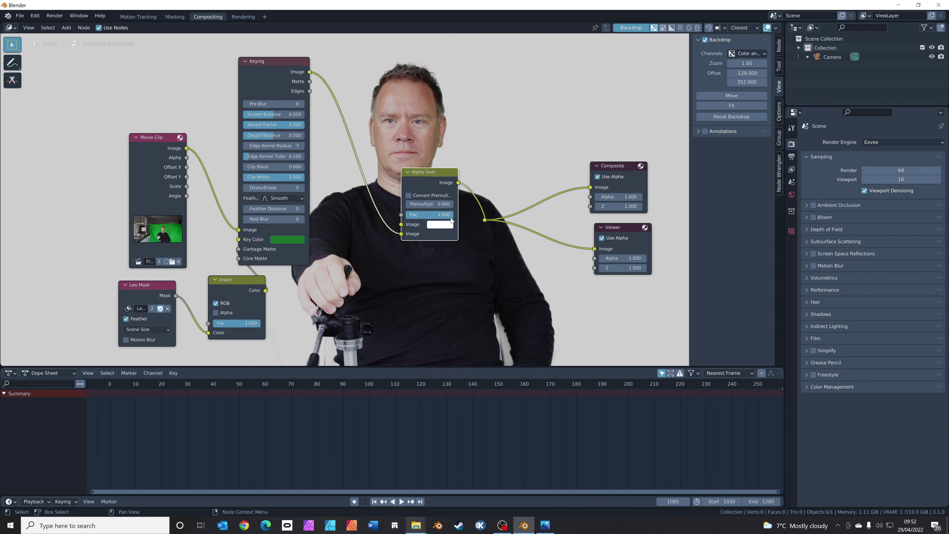
# - Set the Alpha Over background colour to yellow
pyautogui.click(443, 225)
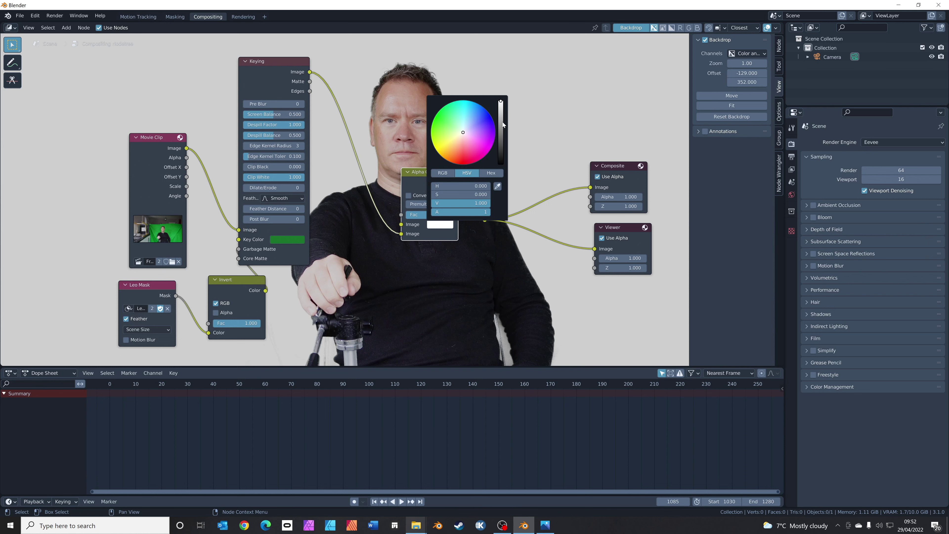
pyautogui.moveTo(502, 122); pyautogui.dragTo(501, 164)
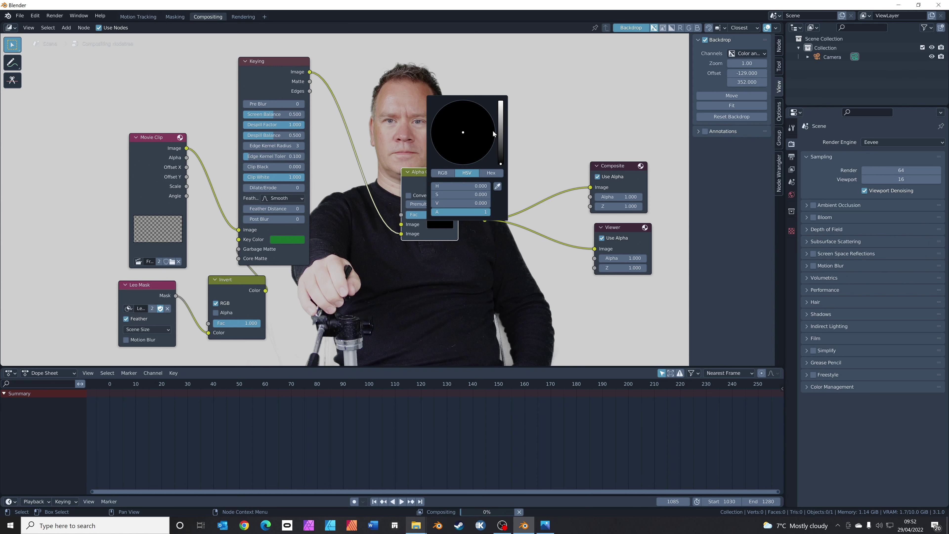
pyautogui.moveTo(501, 145); pyautogui.dragTo(501, 101)
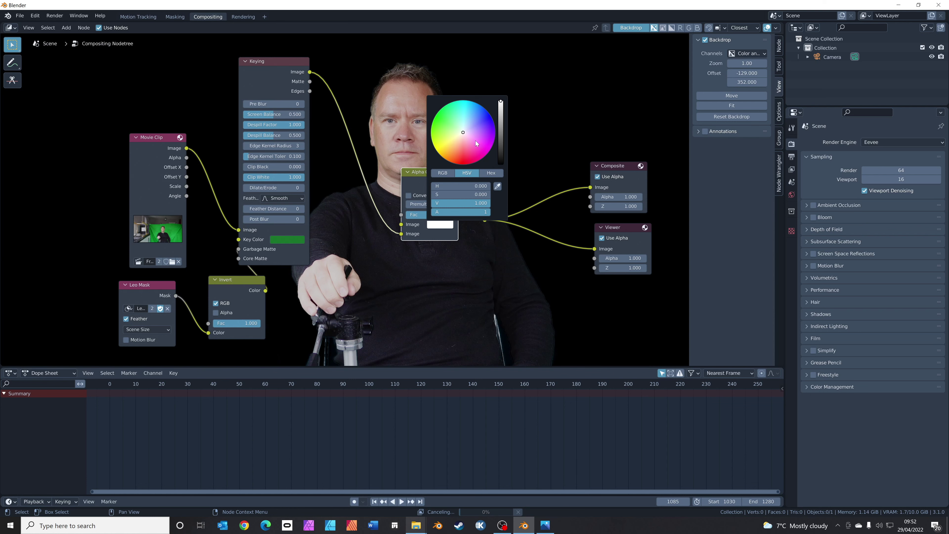
pyautogui.moveTo(444, 146); pyautogui.dragTo(441, 144)
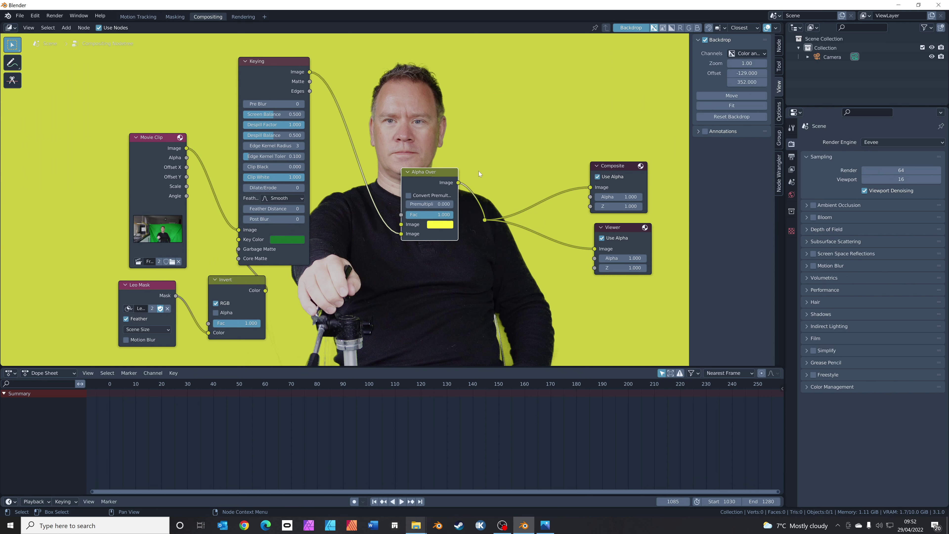
pyautogui.scroll(-1, 488, 129)
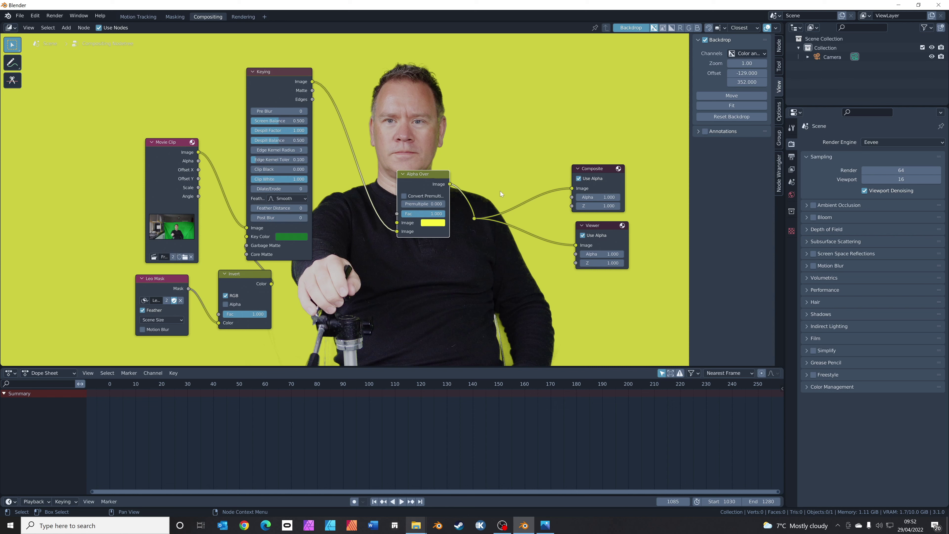
pyautogui.scroll(2, 347, 183)
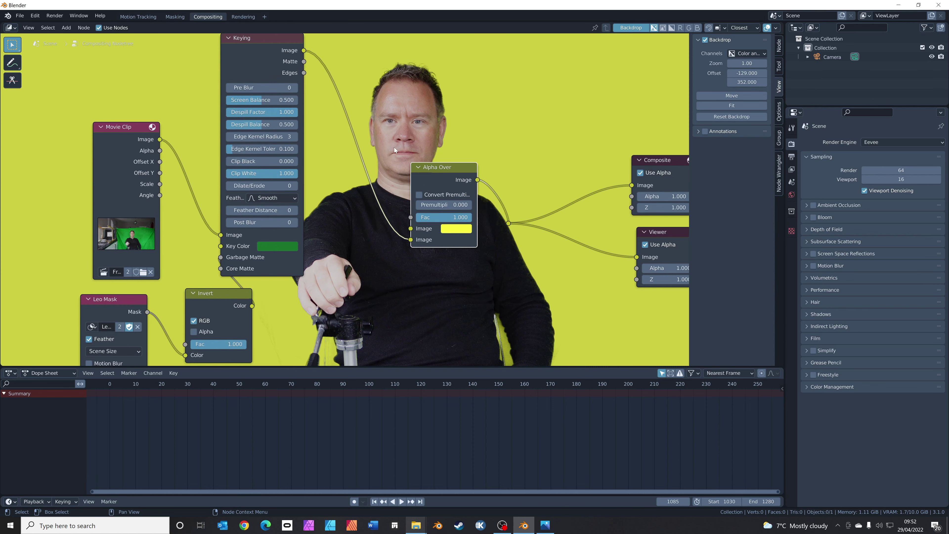
# - Refine the key with Clip Black 0.240 and Clip White 0.816
pyautogui.moveTo(267, 161); pyautogui.dragTo(283, 174)
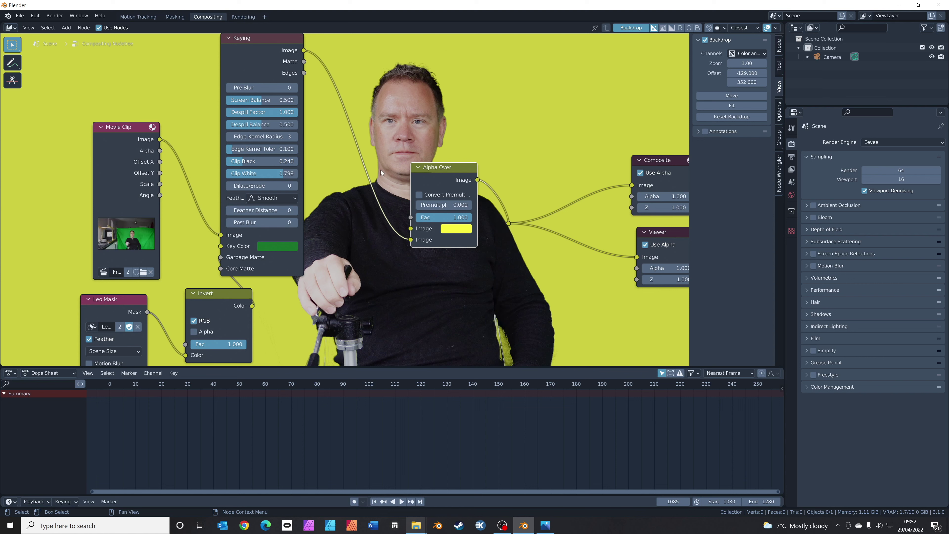
pyautogui.hotkey('ctrl', 'z')
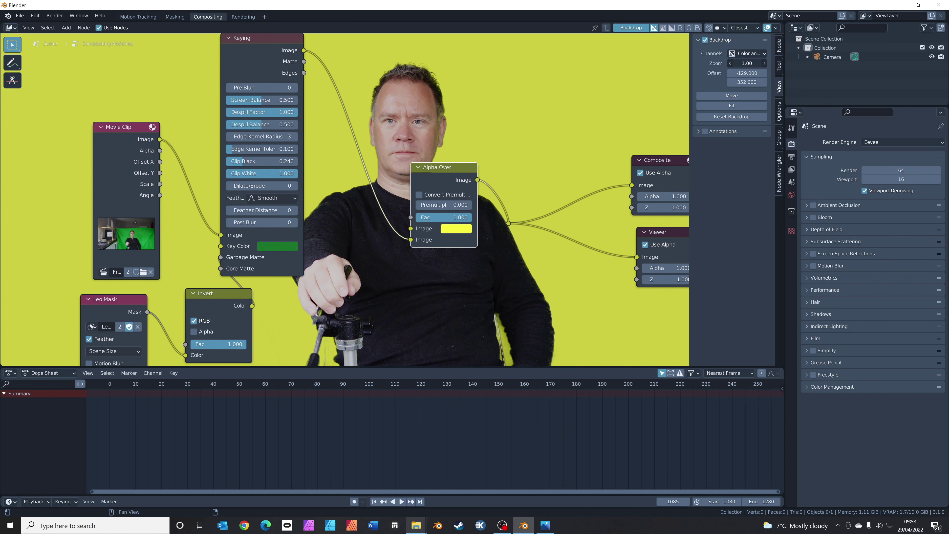
pyautogui.moveTo(746, 62); pyautogui.dragTo(785, 63)
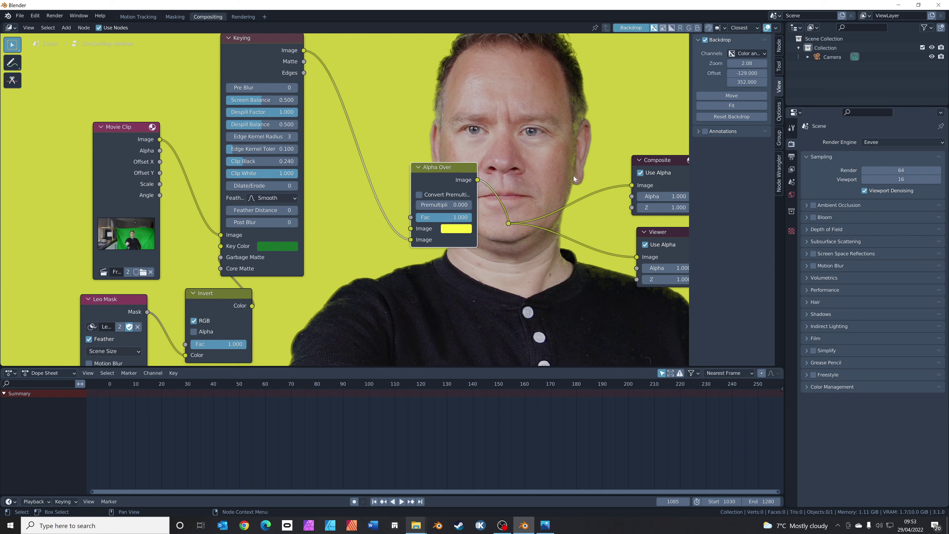
pyautogui.moveTo(298, 177); pyautogui.dragTo(285, 173)
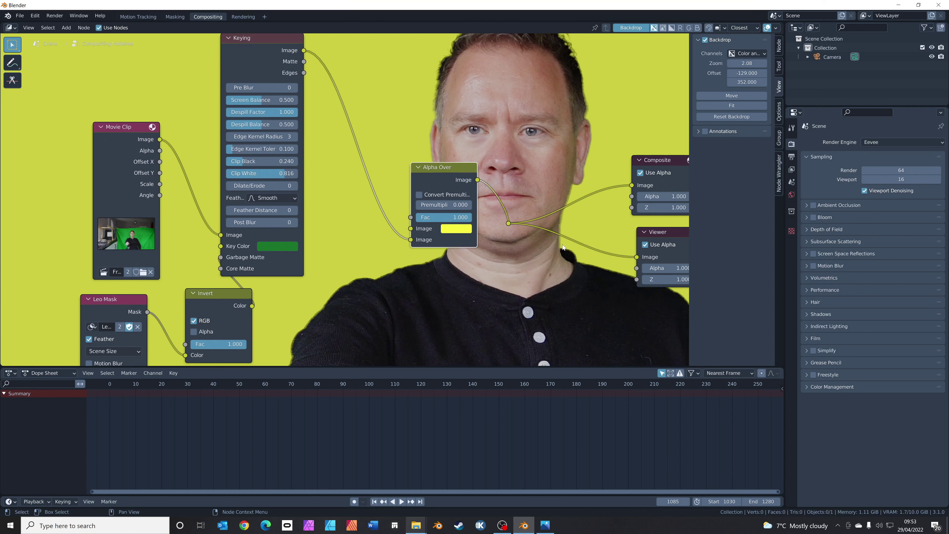
pyautogui.scroll(-2, 531, 199)
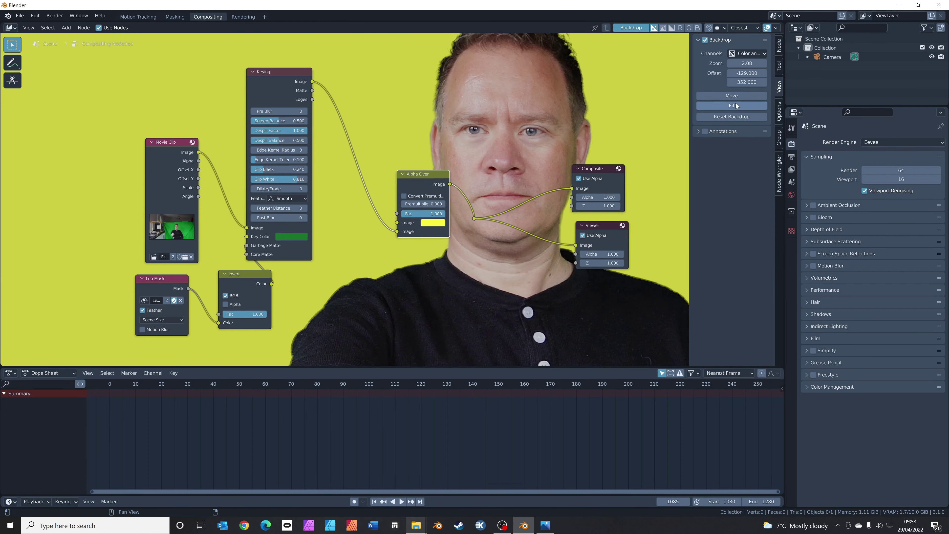
# - Delete the Alpha Over node and wire the Keying Image output directly into Composite and Viewer
pyautogui.scroll(-1, 513, 188)
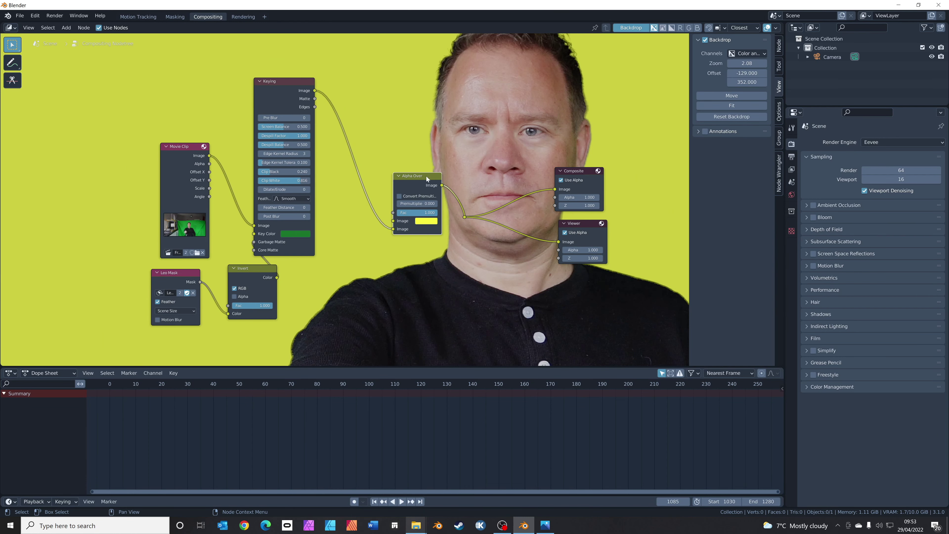
pyautogui.moveTo(431, 184); pyautogui.dragTo(413, 184)
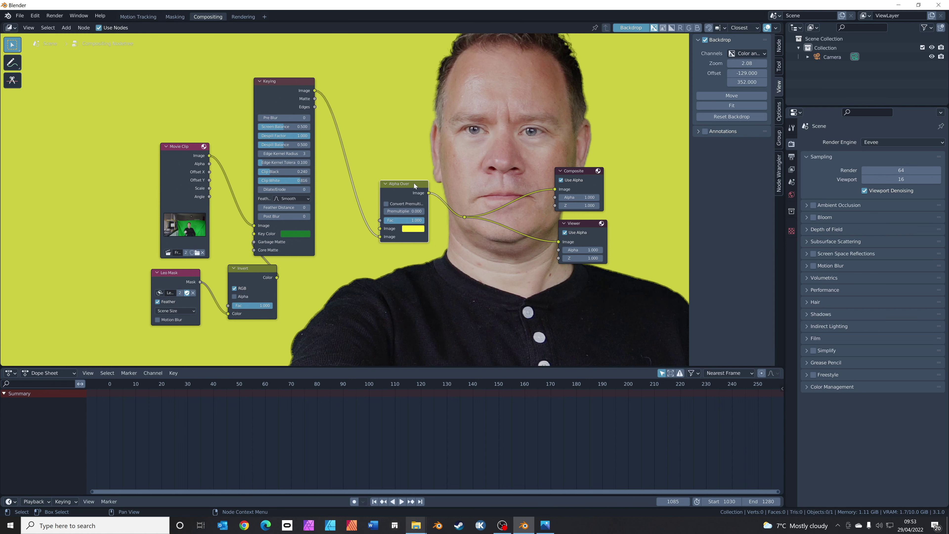
pyautogui.press('x')
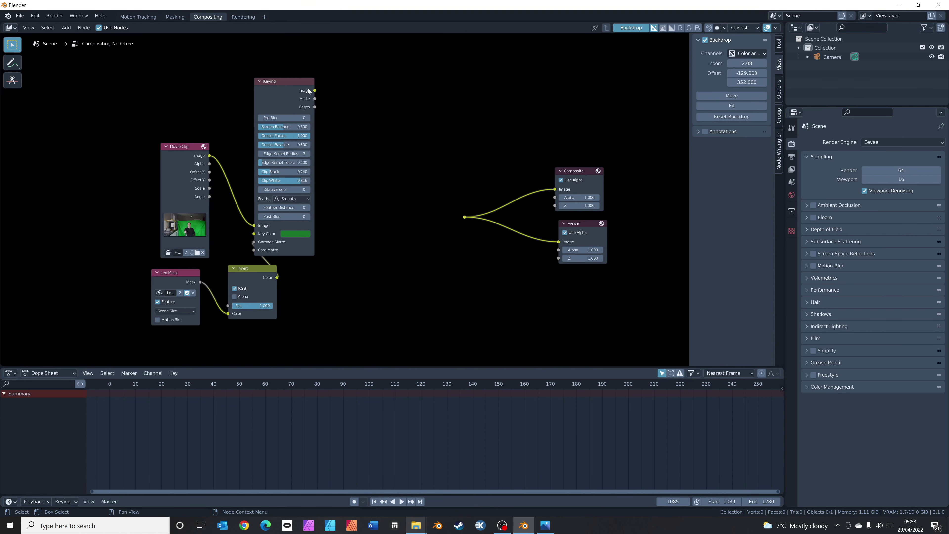
pyautogui.moveTo(314, 90); pyautogui.dragTo(466, 219)
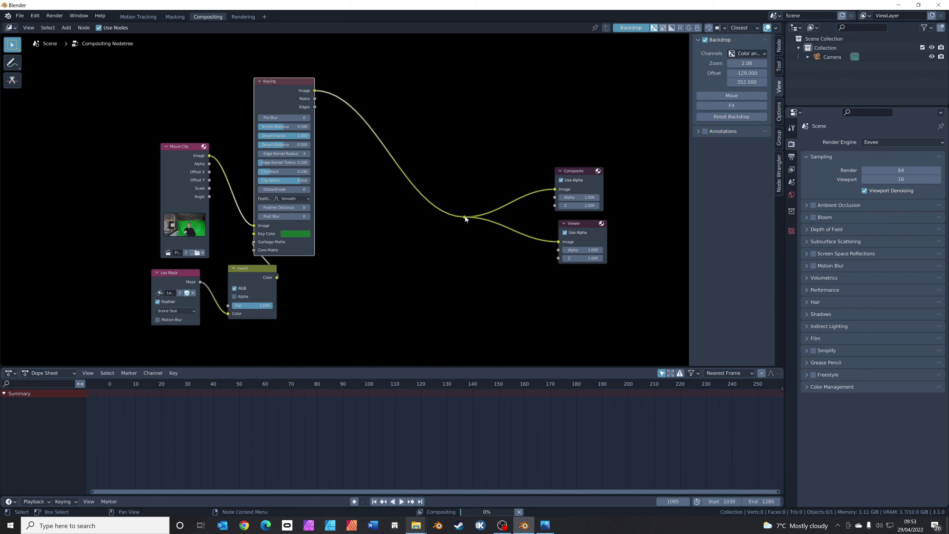
pyautogui.scroll(-1, 471, 189)
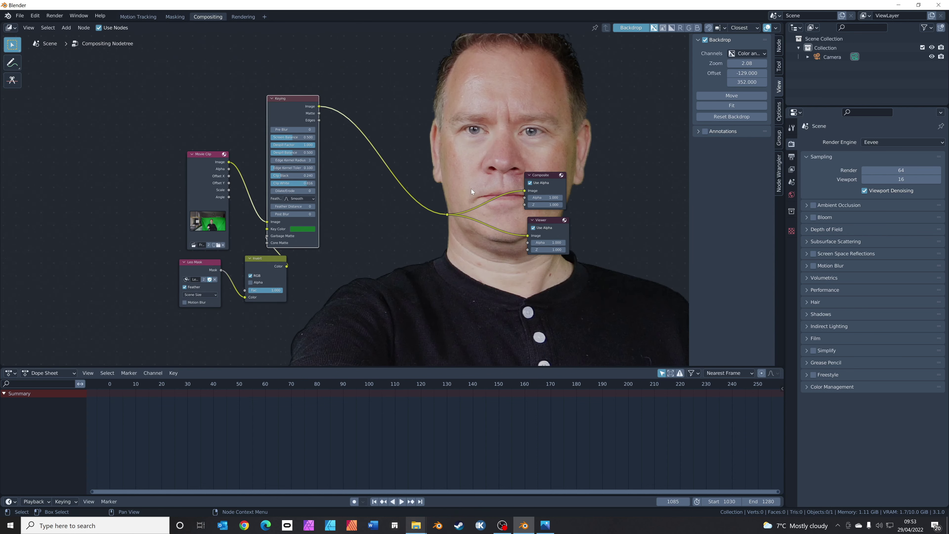
pyautogui.scroll(-1, 471, 189)
pyautogui.scroll(-2, 639, 196)
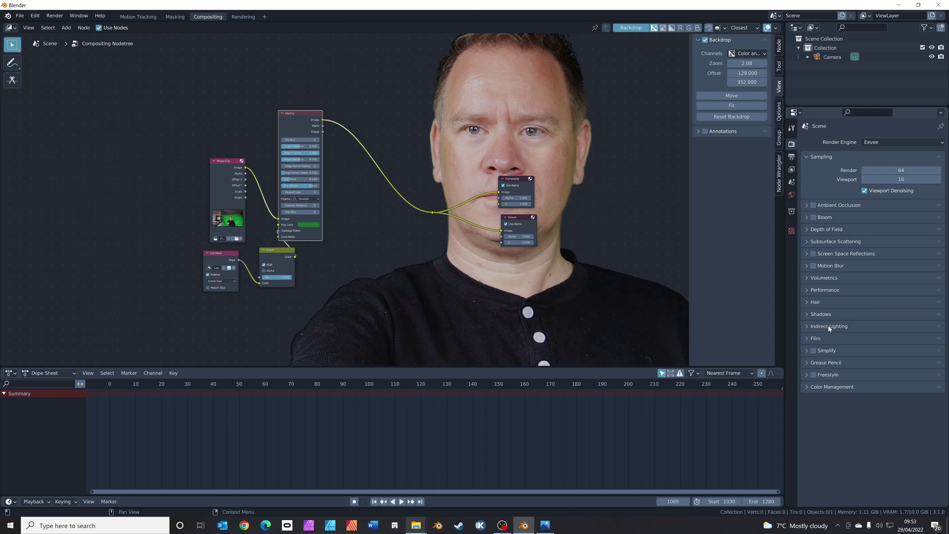
# - Enable Transparent film in Render Properties, then bring up the Output Properties (3840×2160, PNG RGBA)
pyautogui.click(816, 338)
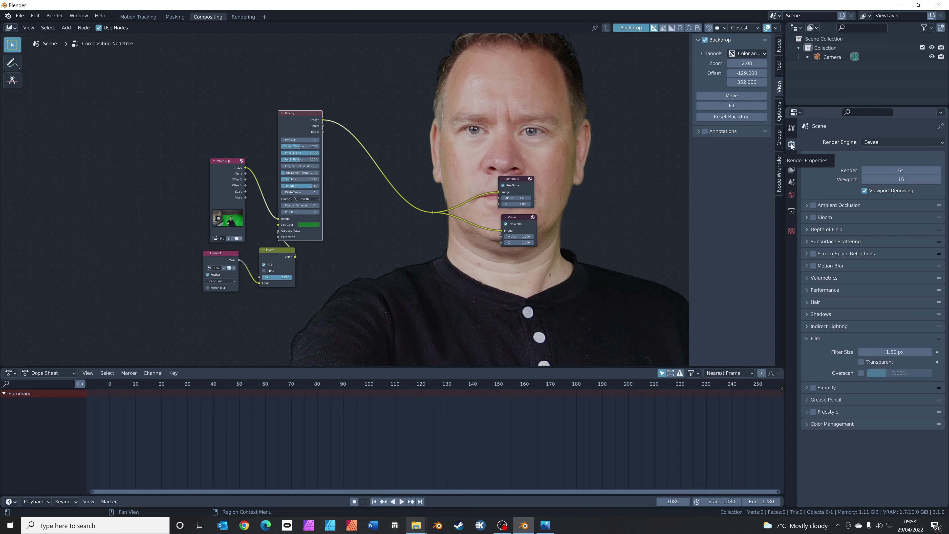
pyautogui.click(862, 362)
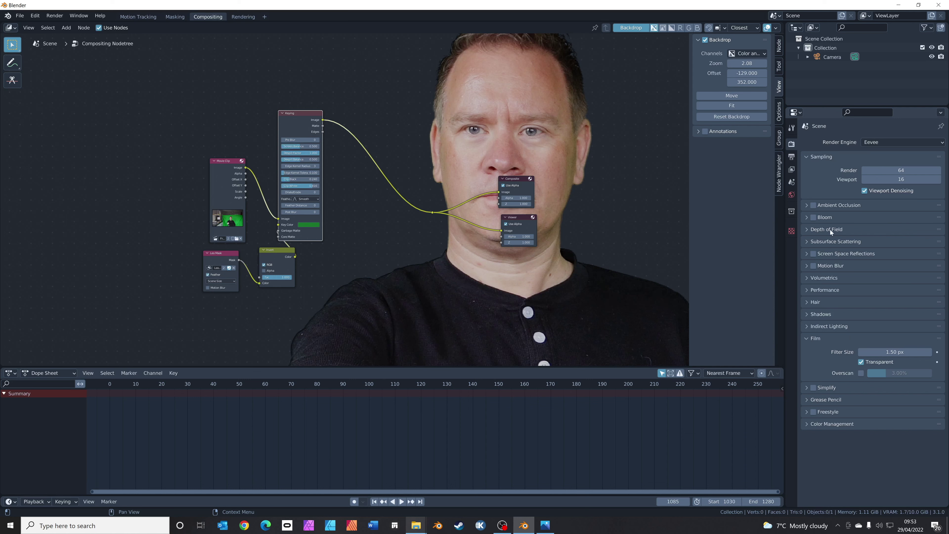
pyautogui.click(793, 157)
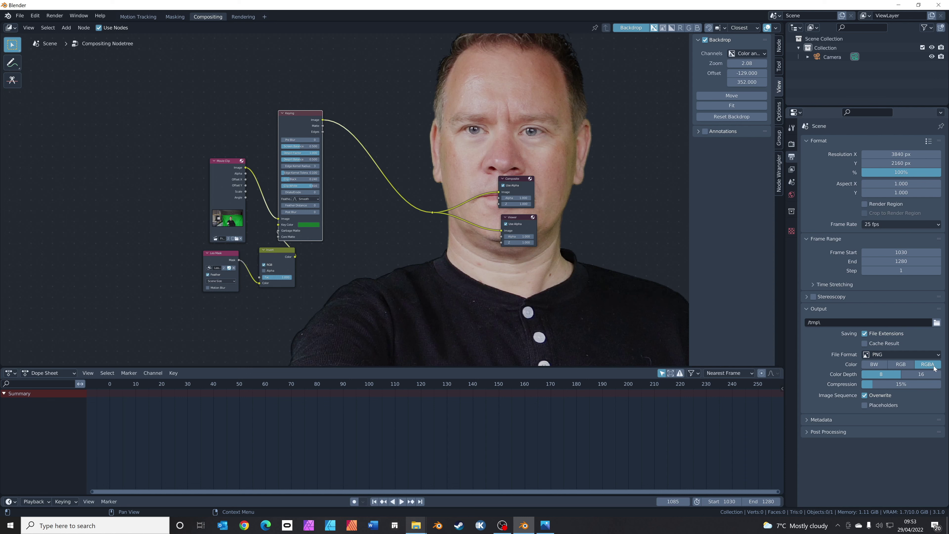
# - Set output to a new 'Leo Front' folder in C:\tmp named 'Leo Front', then render the animation
pyautogui.click(937, 322)
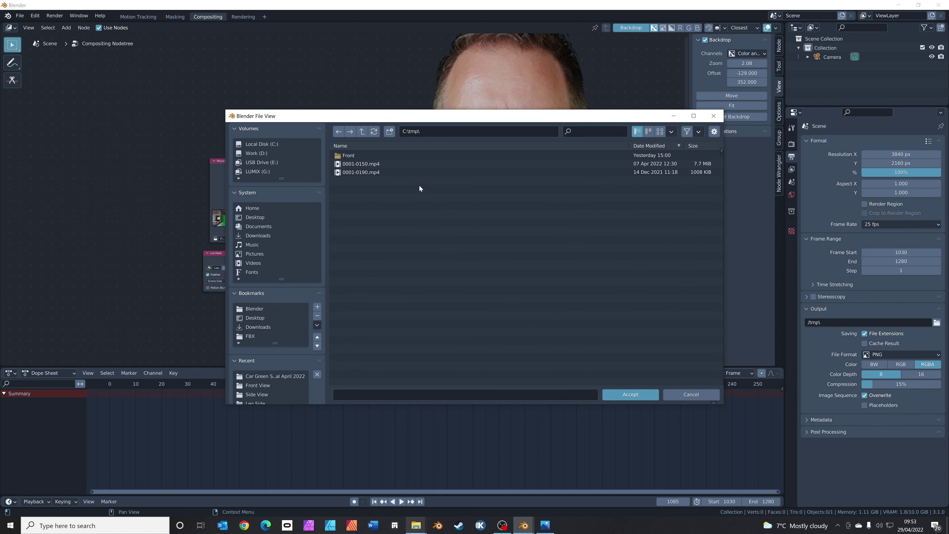
pyautogui.rightClick(371, 200)
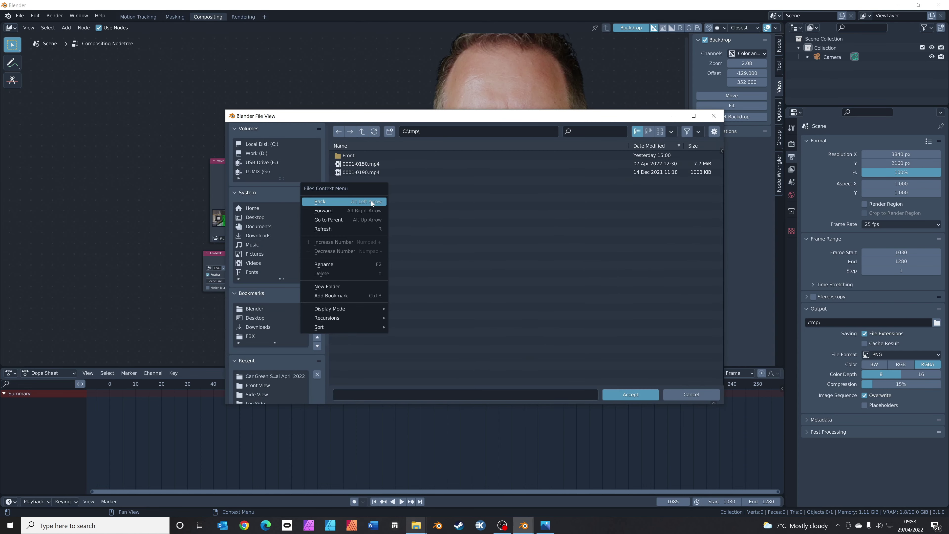
pyautogui.click(365, 287)
pyautogui.write('Leo')
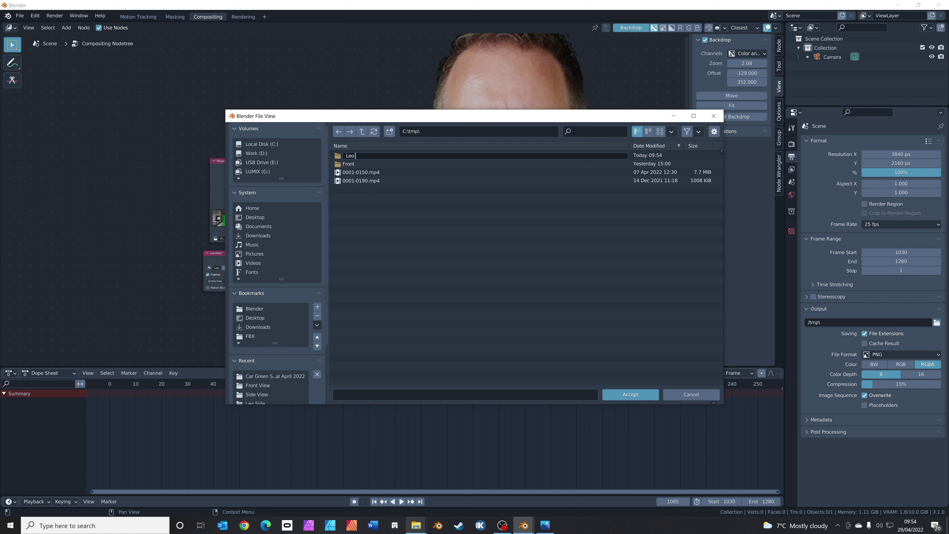
pyautogui.write(' Front')
pyautogui.press('Return')
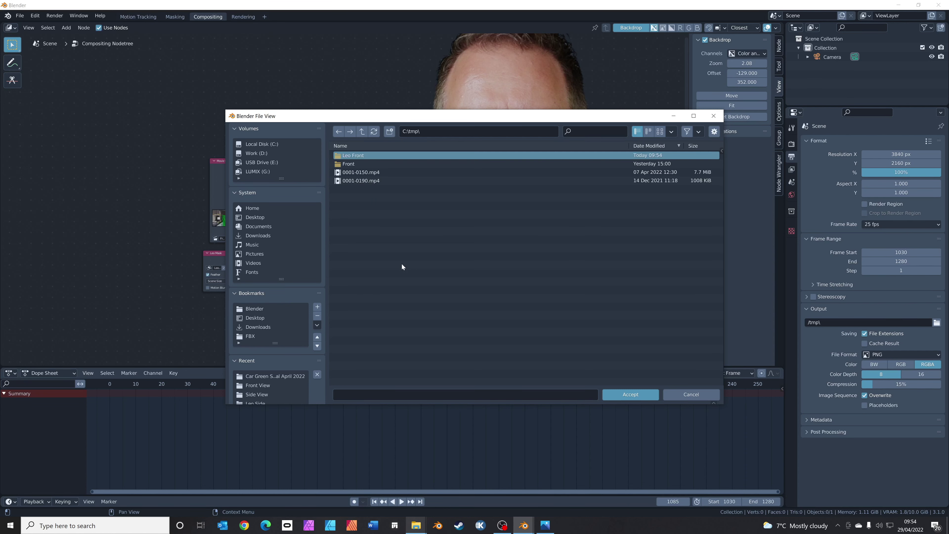
pyautogui.doubleClick(351, 155)
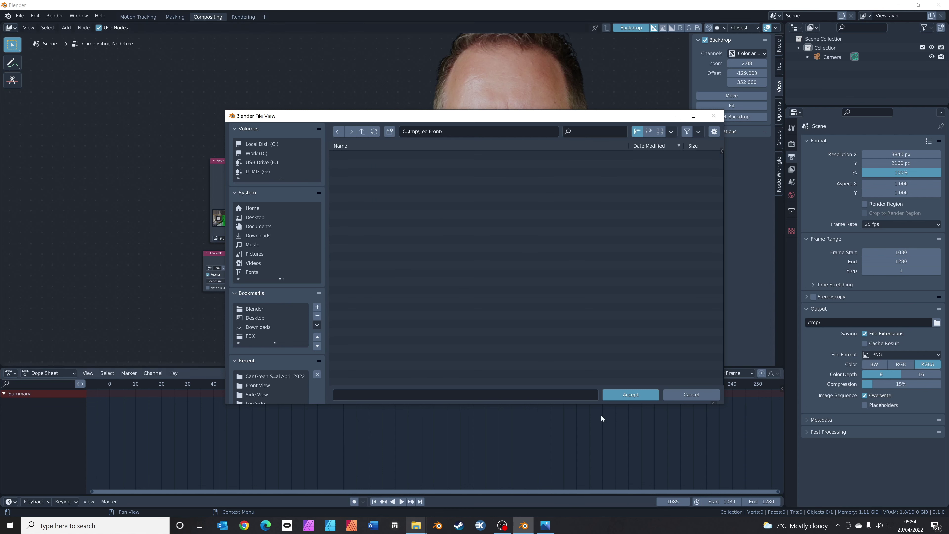
pyautogui.click(569, 398)
pyautogui.write('Leo Front')
pyautogui.press('Return')
pyautogui.click(642, 393)
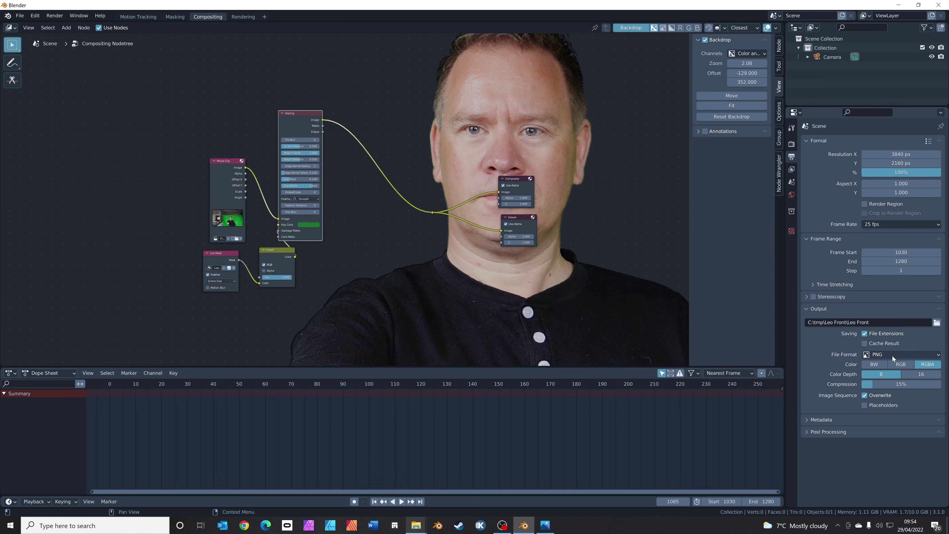
pyautogui.click(55, 15)
pyautogui.click(69, 34)
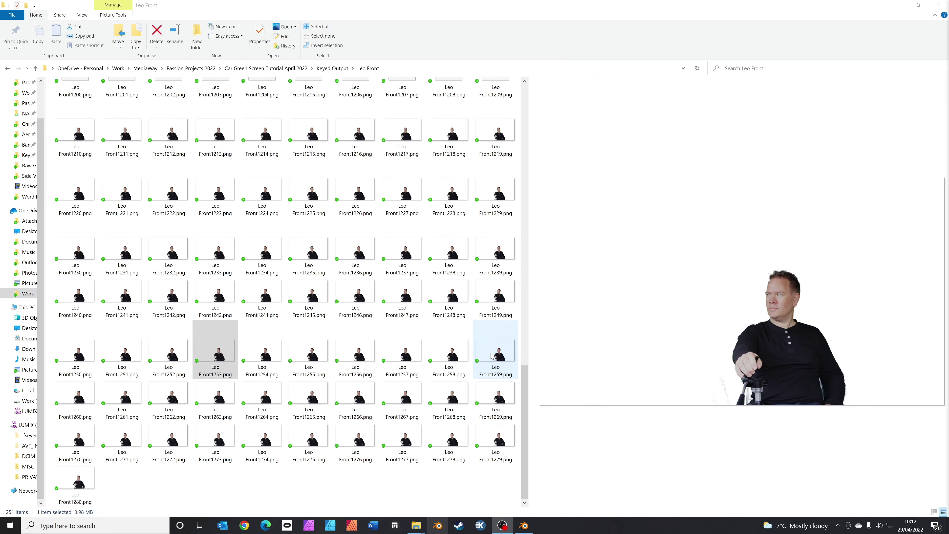
# - Preview the keyed Leo Front frames 1247–1269 in File Explorer's preview pane
pyautogui.click(483, 314)
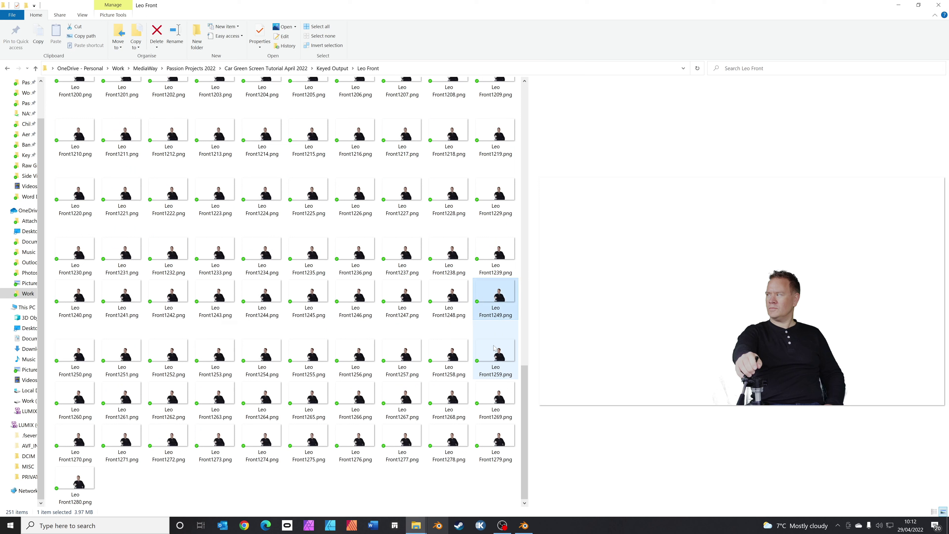
pyautogui.press('Up')
pyautogui.press('Up')
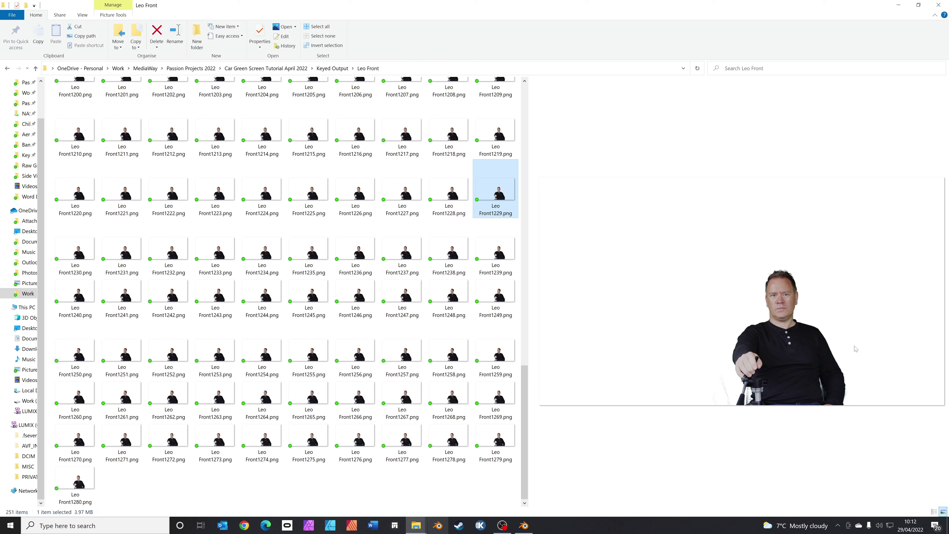
pyautogui.click(496, 353)
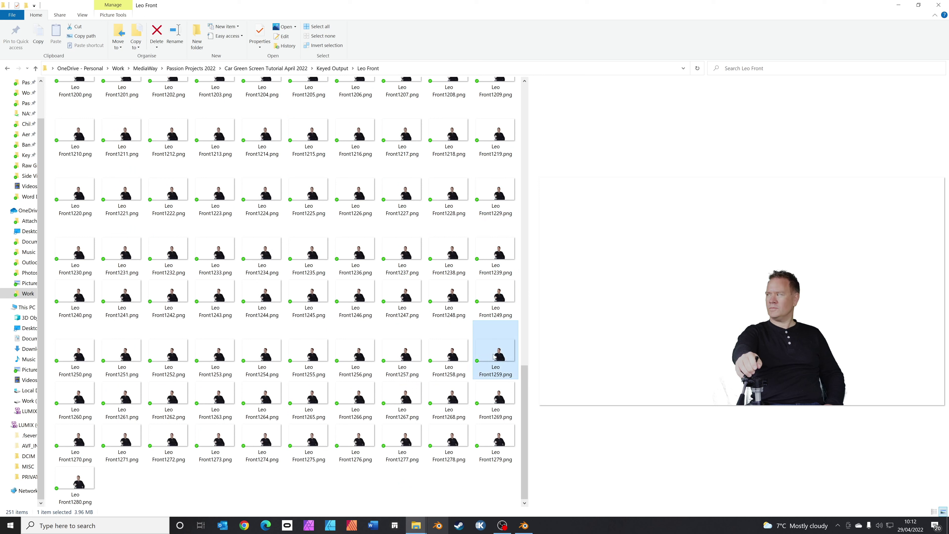
pyautogui.click(489, 396)
pyautogui.click(444, 395)
pyautogui.click(389, 385)
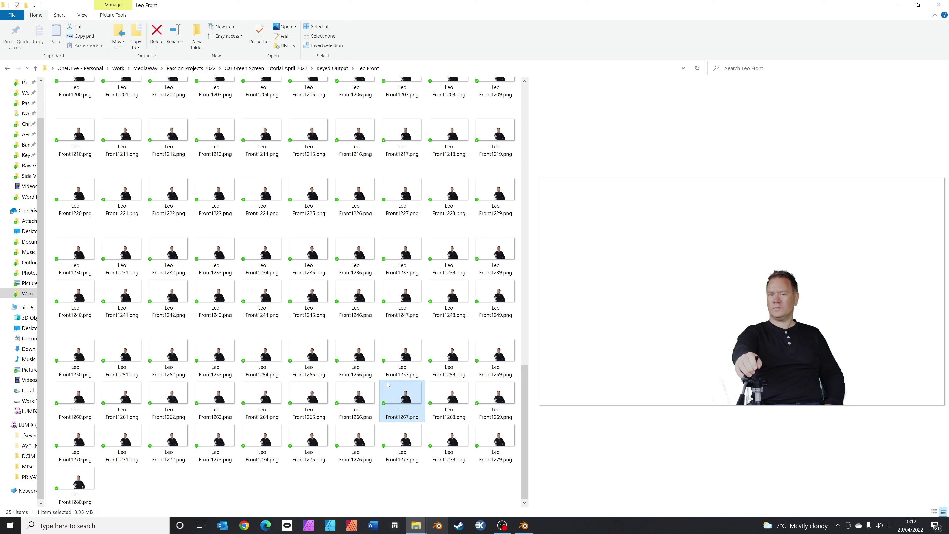
pyautogui.click(398, 297)
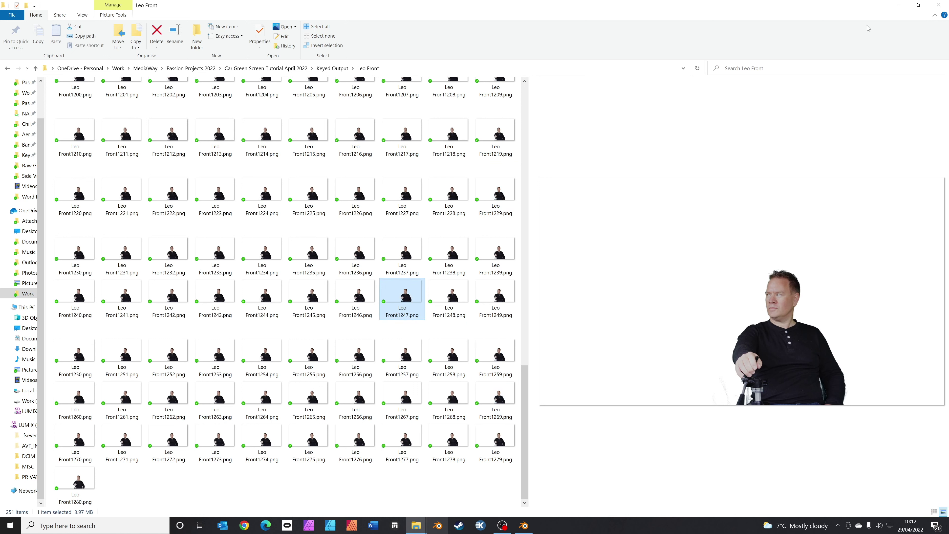
# - Back in Blender, inspect the car, road, RoadBlockade_02 and both Forest Planes, then deselect everything
pyautogui.click(937, 5)
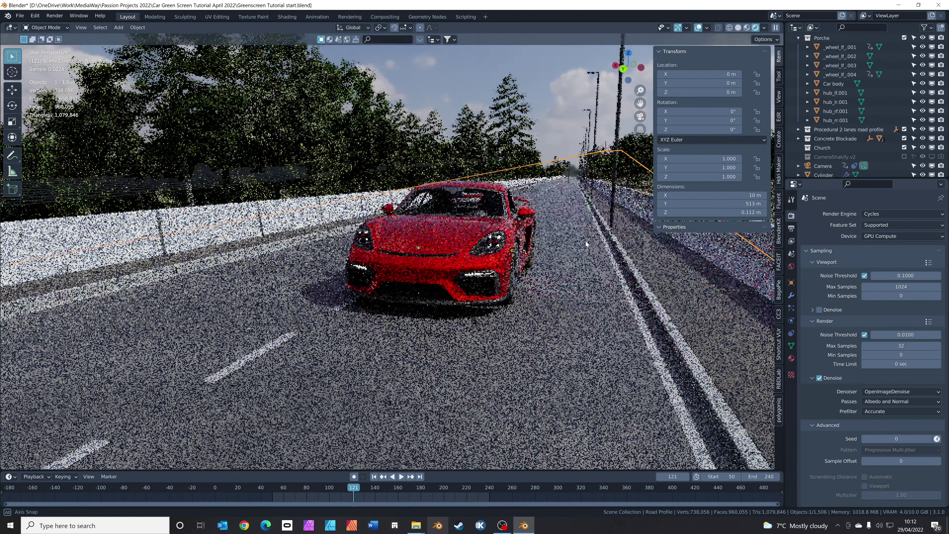
pyautogui.moveTo(586, 244); pyautogui.dragTo(466, 240, button='middle')
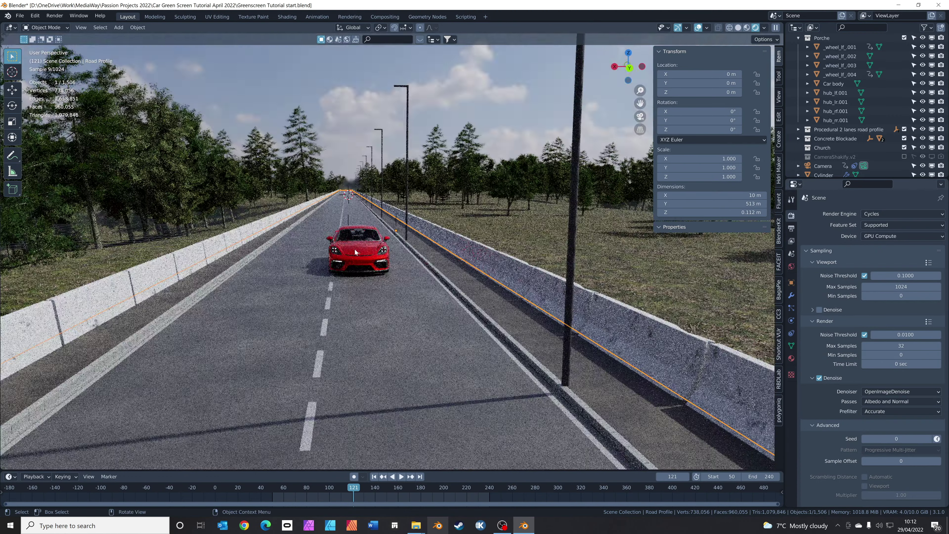
pyautogui.click(355, 248)
pyautogui.click(437, 257)
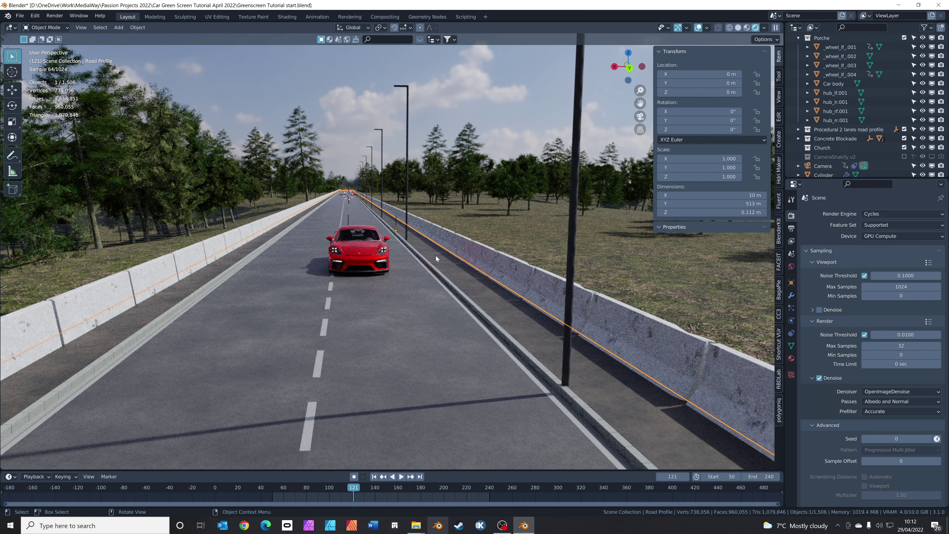
pyautogui.click(464, 245)
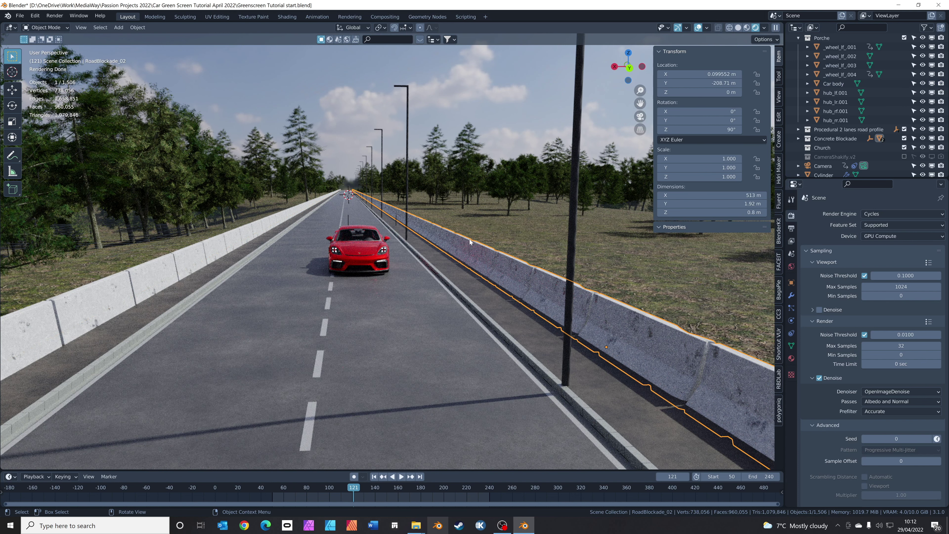
pyautogui.click(554, 226)
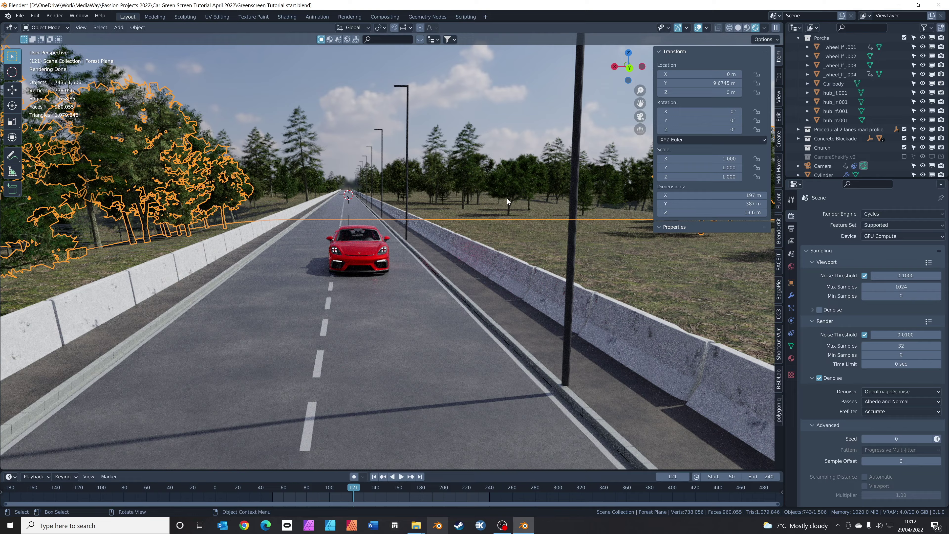
pyautogui.click(524, 216)
pyautogui.click(502, 117)
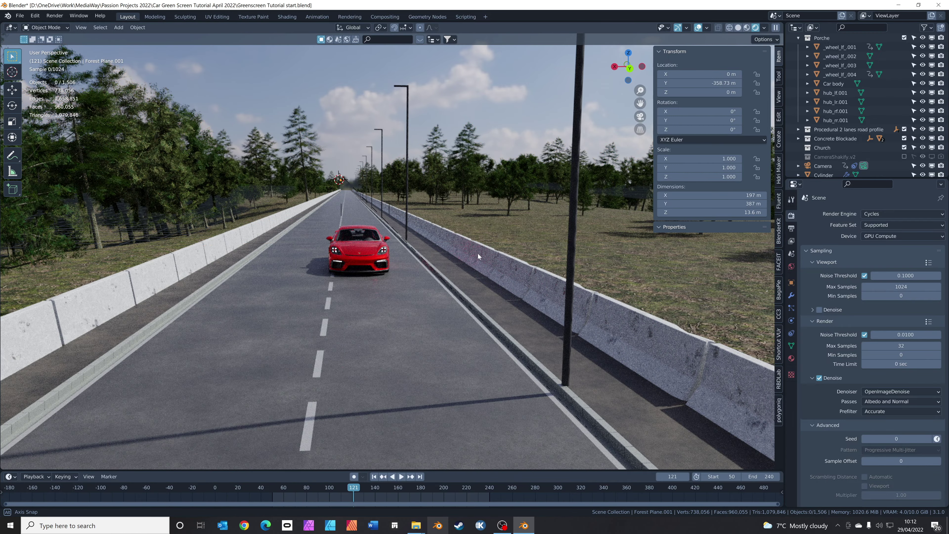
# - Zoom in on the red car and place the 3D cursor on its windscreen
pyautogui.moveTo(478, 254); pyautogui.dragTo(442, 245, button='middle')
pyautogui.scroll(6, 433, 250)
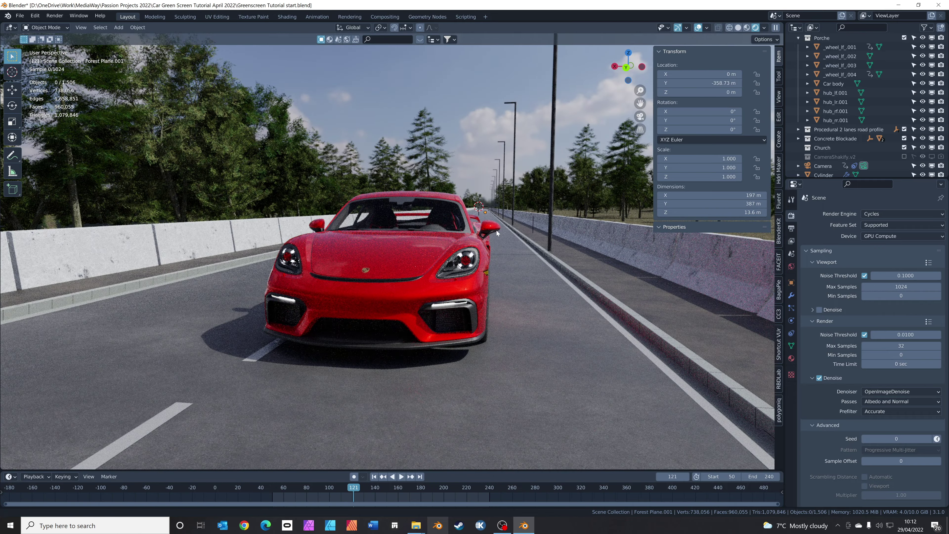
pyautogui.moveTo(463, 196); pyautogui.dragTo(453, 211, button='middle')
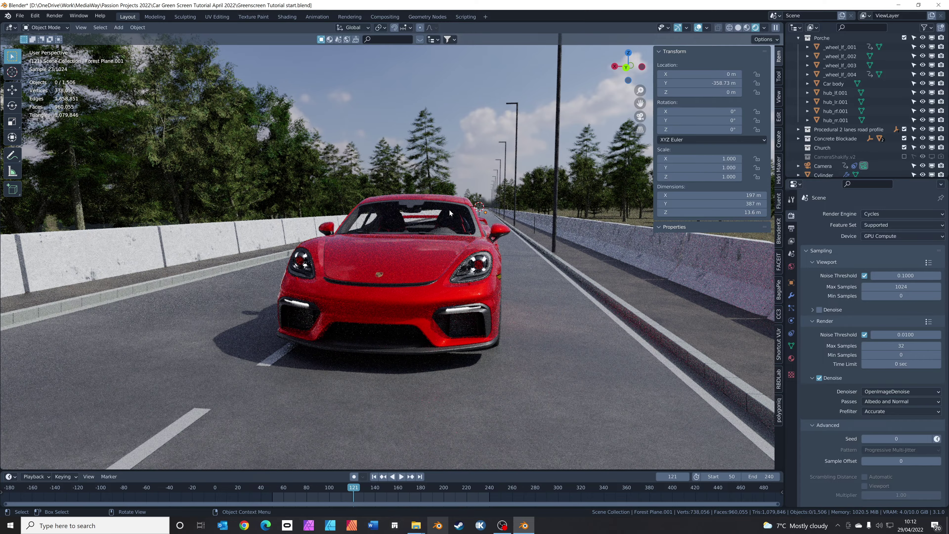
pyautogui.keyDown('shift'); pyautogui.rightClick(449, 209); pyautogui.keyUp('shift')
pyautogui.moveTo(483, 209); pyautogui.dragTo(475, 215, button='middle')
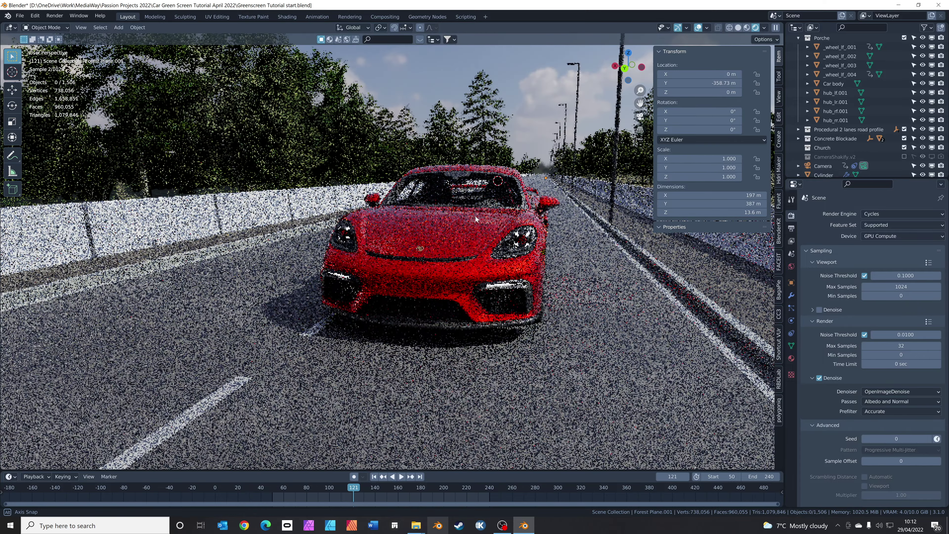
# - Start an Images as Planes import from the File > Import menu
pyautogui.click(20, 15)
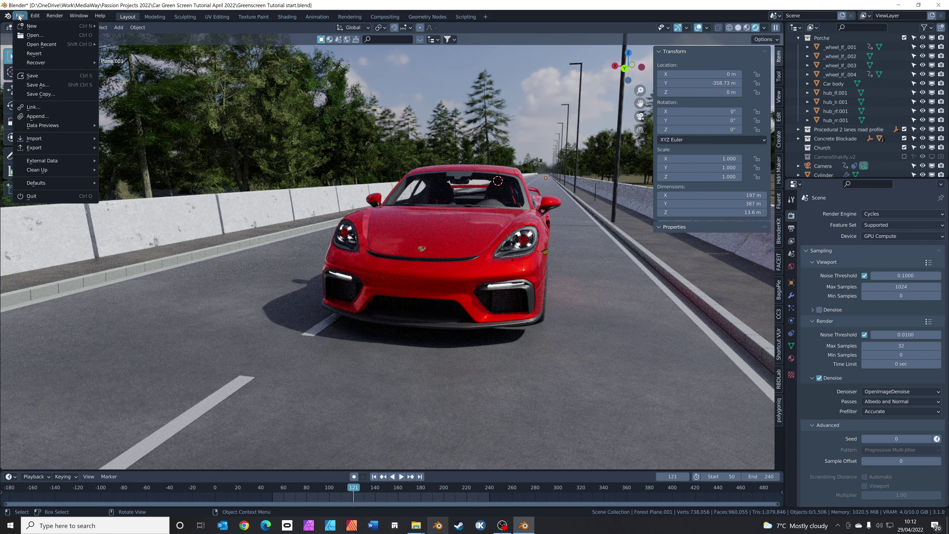
pyautogui.moveTo(71, 137)
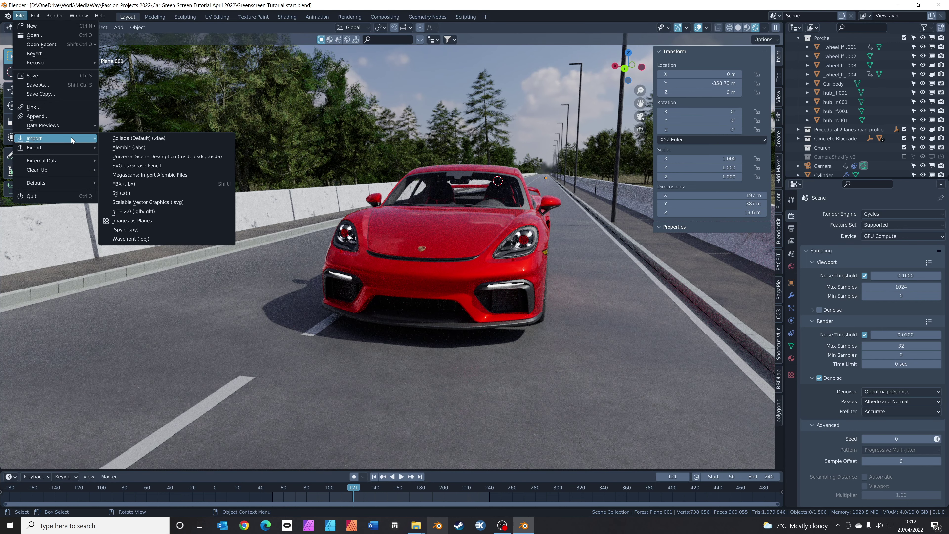
pyautogui.click(161, 220)
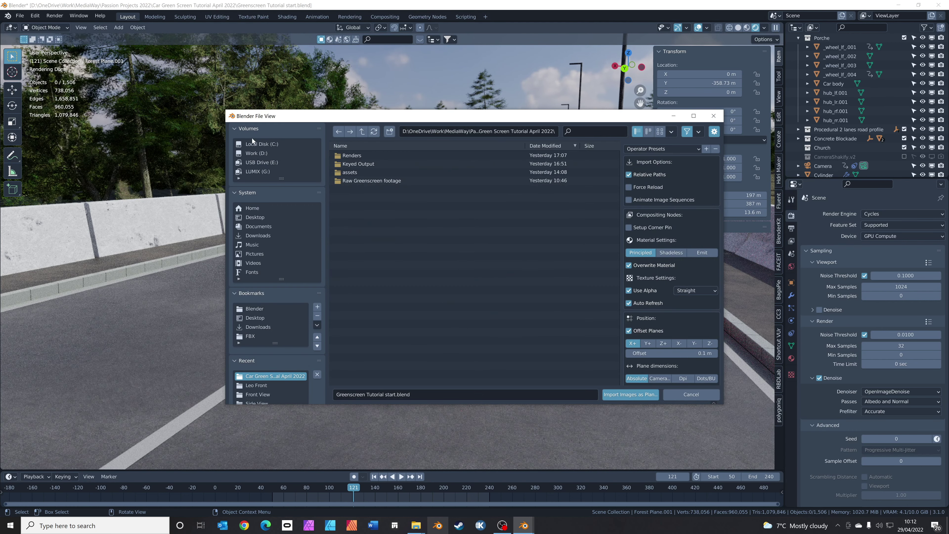
# - Confirm the Images as Planes add-on is enabled in Preferences, searching 'imag', then close Preferences
pyautogui.click(35, 15)
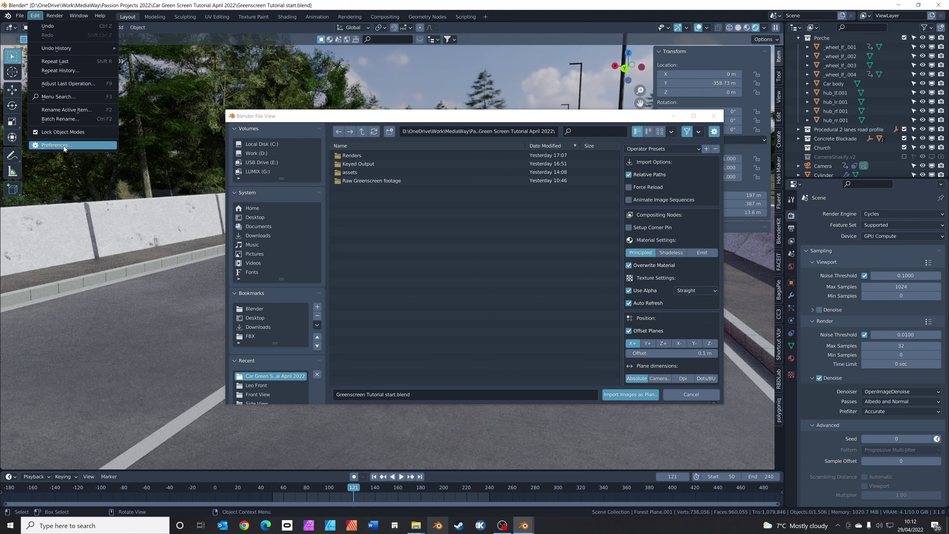
pyautogui.click(107, 146)
pyautogui.hotkey('ctrl', 'f')
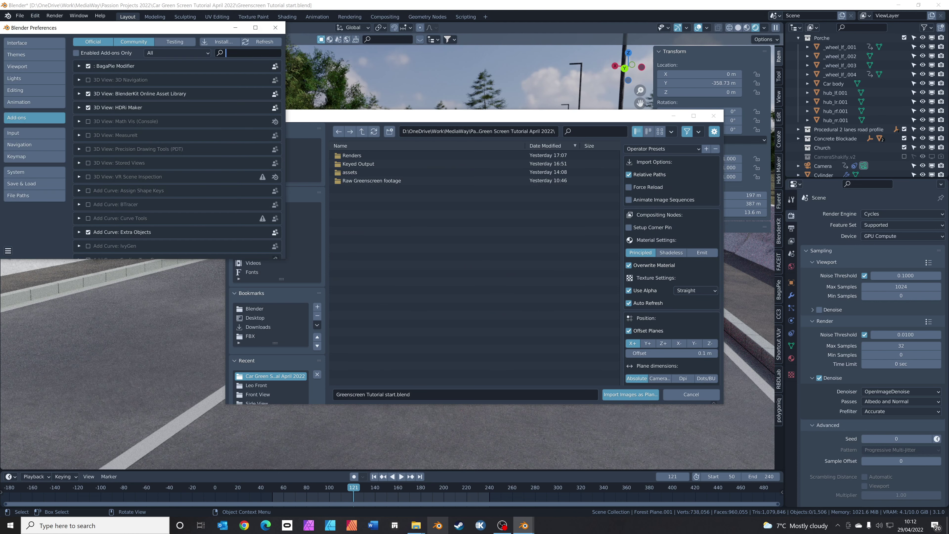
pyautogui.write('imag')
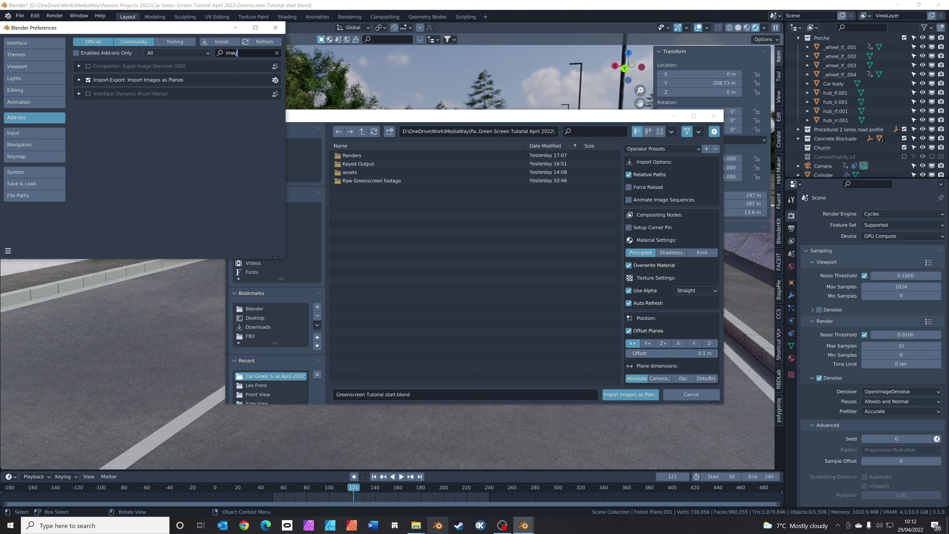
pyautogui.click(275, 27)
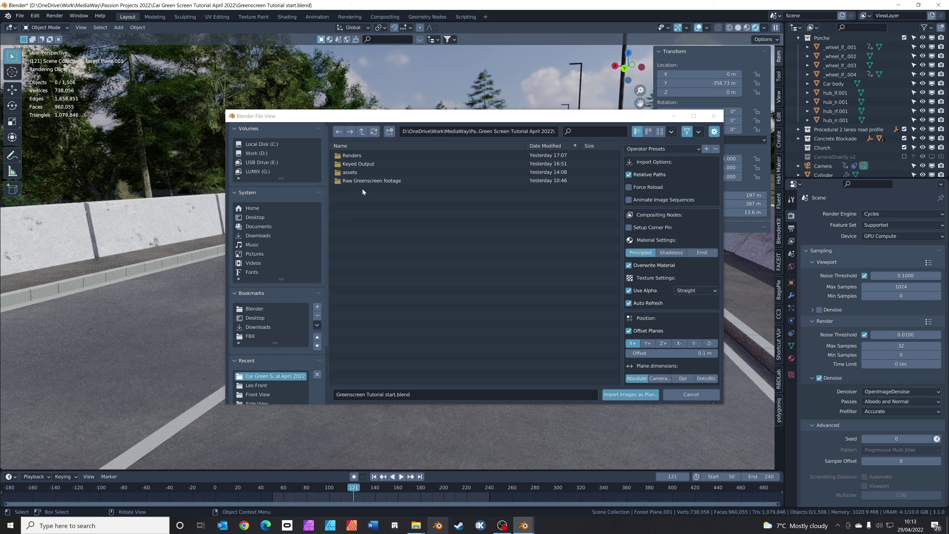
# - Import all Leo Front PNG frames from Keyed Output as an animated image-sequence plane
pyautogui.click(380, 165)
pyautogui.click(379, 164)
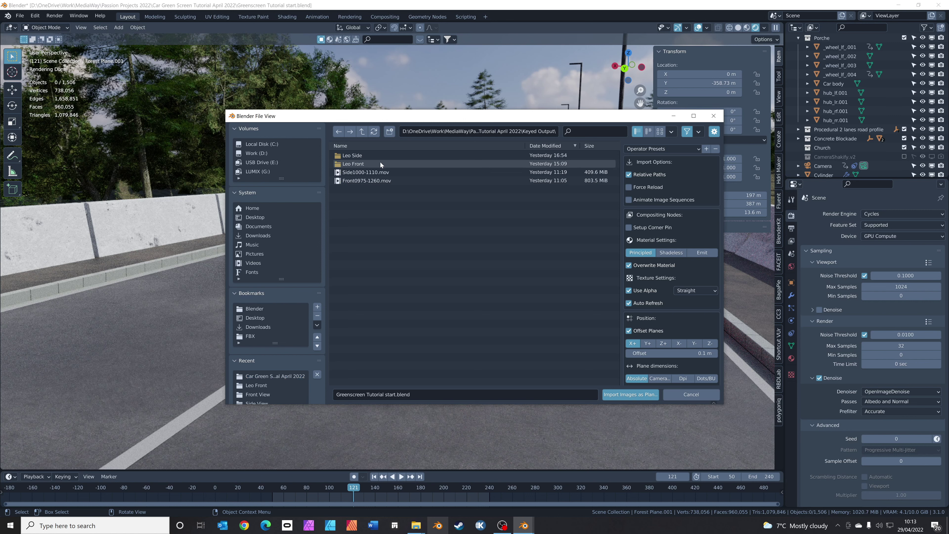
pyautogui.doubleClick(381, 165)
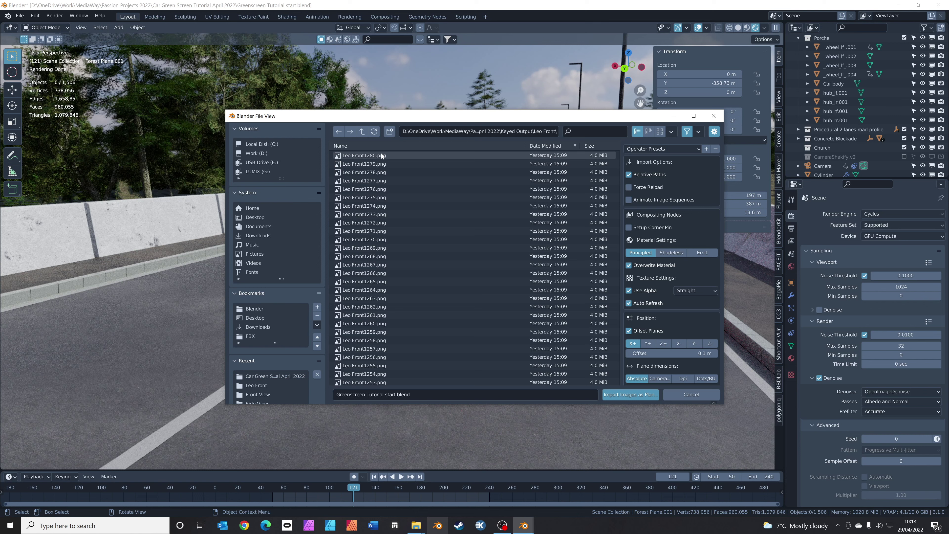
pyautogui.press('a')
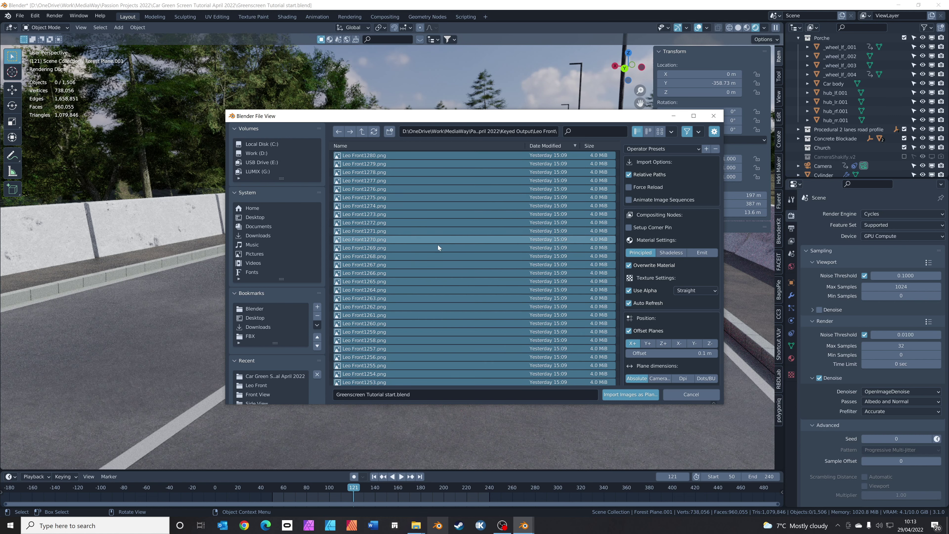
pyautogui.click(629, 200)
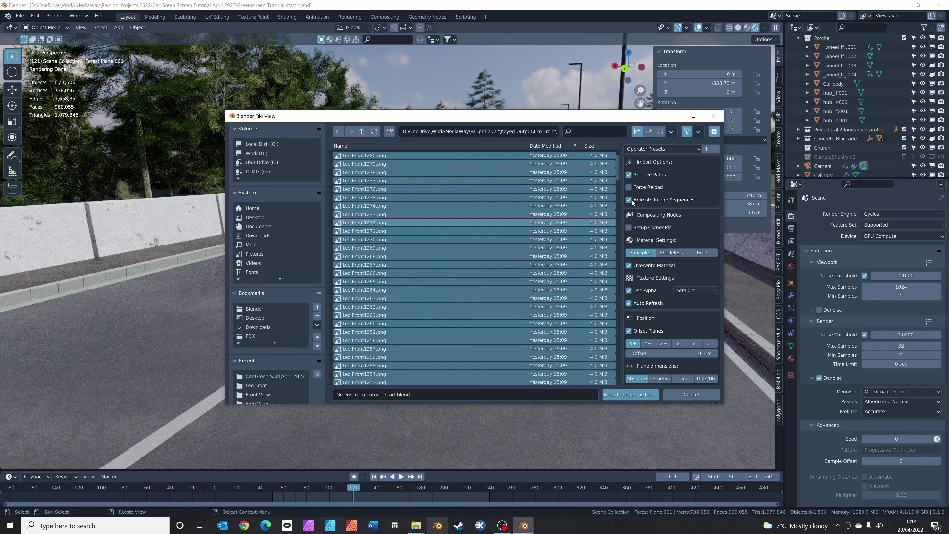
pyautogui.click(652, 396)
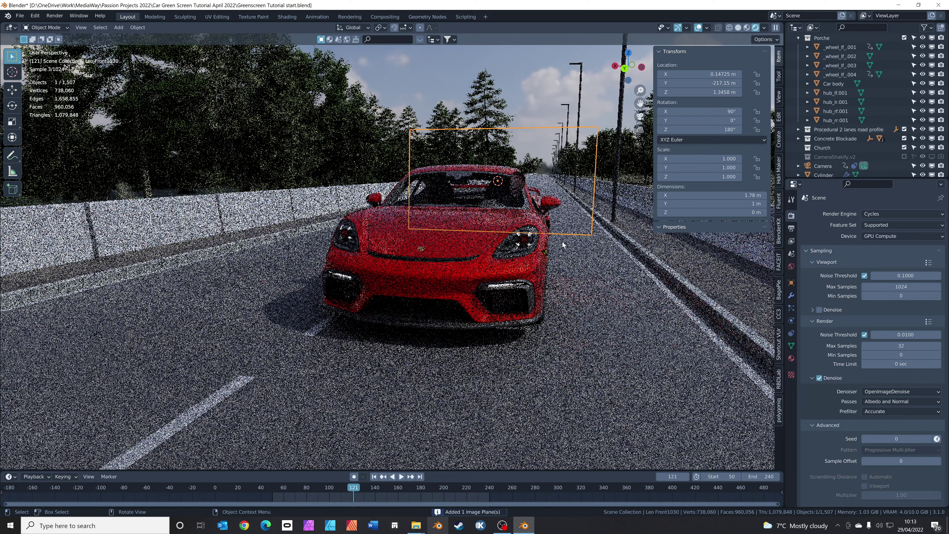
# - Slide the presenter plane about -0.55 m along X to stand beside the car's door mirror
pyautogui.press('g')
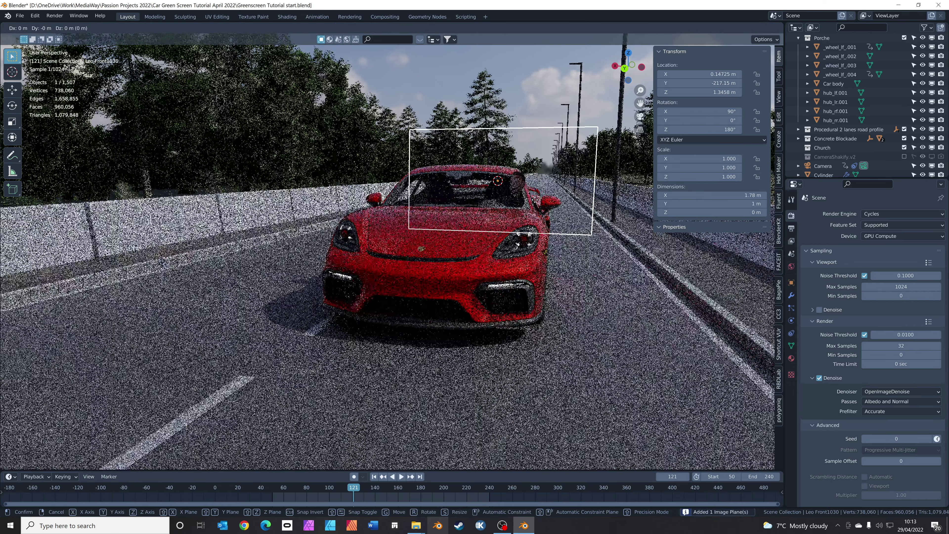
pyautogui.press('x')
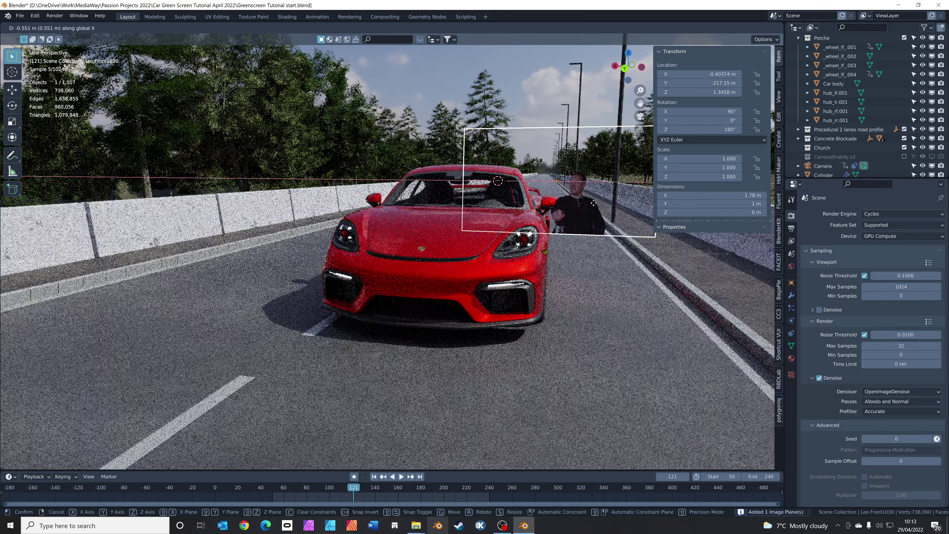
pyautogui.click(599, 213)
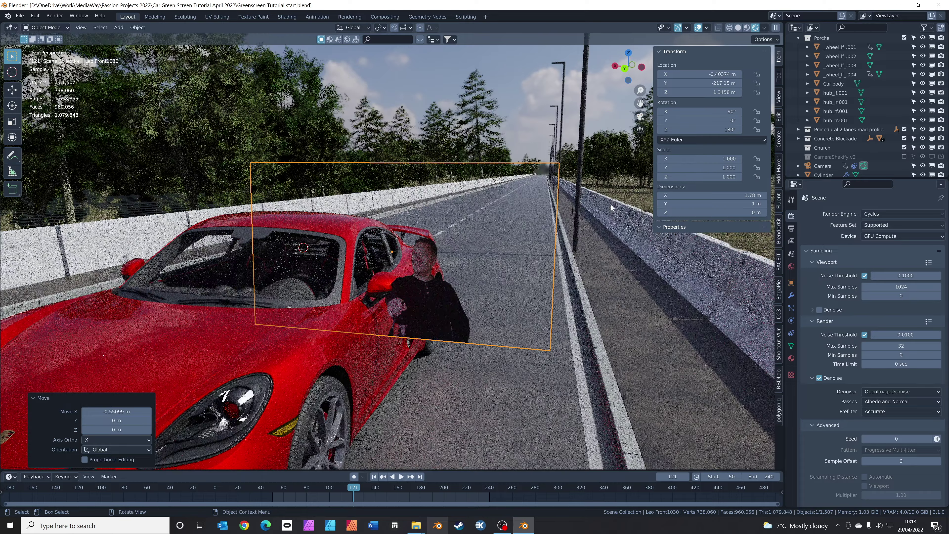
pyautogui.scroll(2, 504, 277)
pyautogui.moveTo(482, 279); pyautogui.dragTo(502, 272, button='middle')
pyautogui.scroll(3, 453, 279)
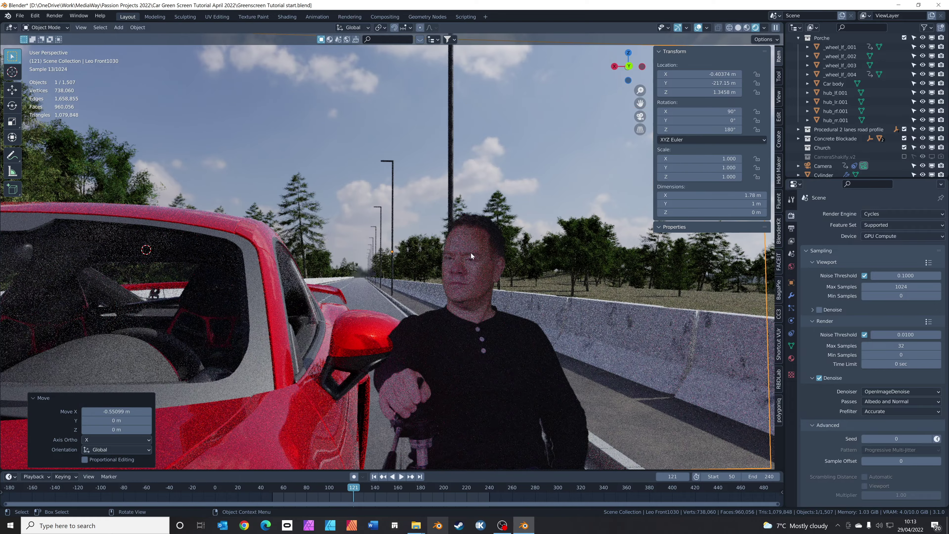
pyautogui.scroll(-2, 465, 274)
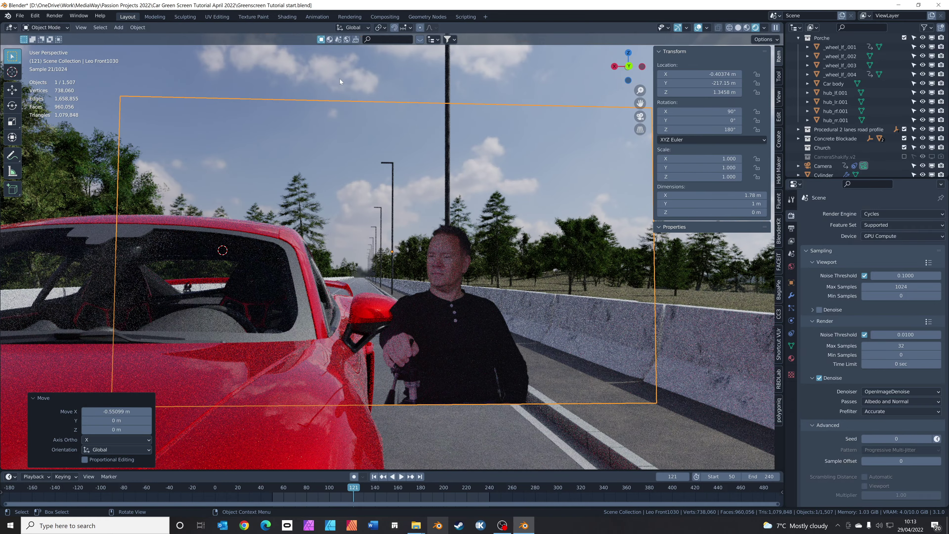
# - Switch to the Shading workspace with a rendered camera view and arrange the presenter's shader nodes
pyautogui.click(287, 17)
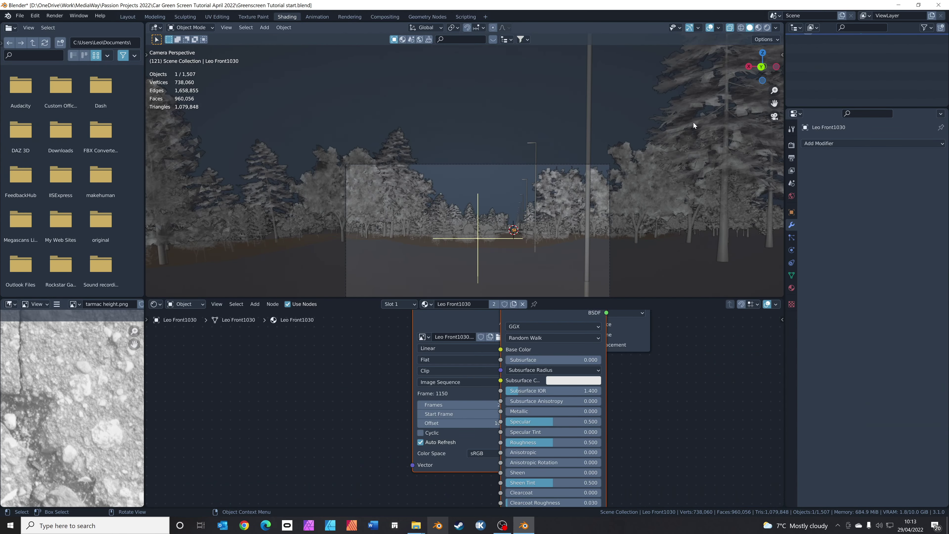
pyautogui.press('KP_0')
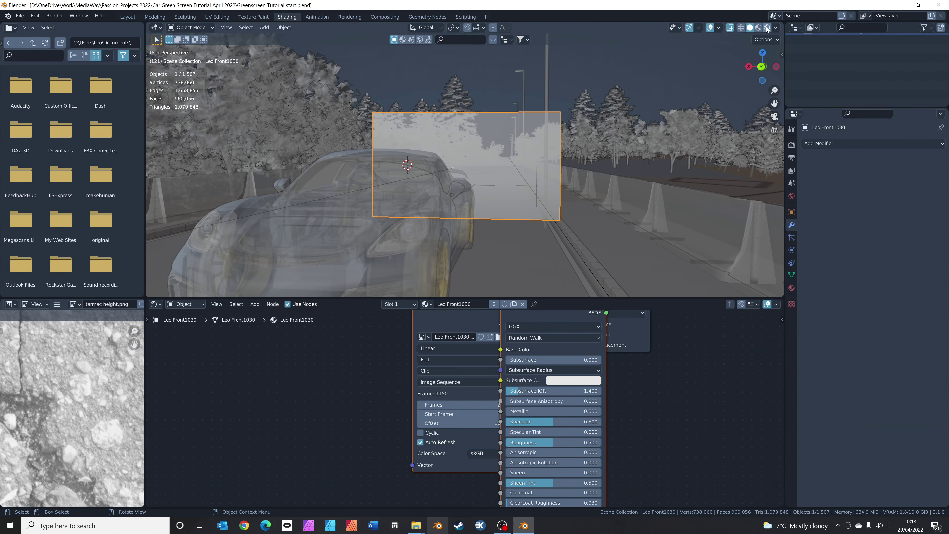
pyautogui.press('z')
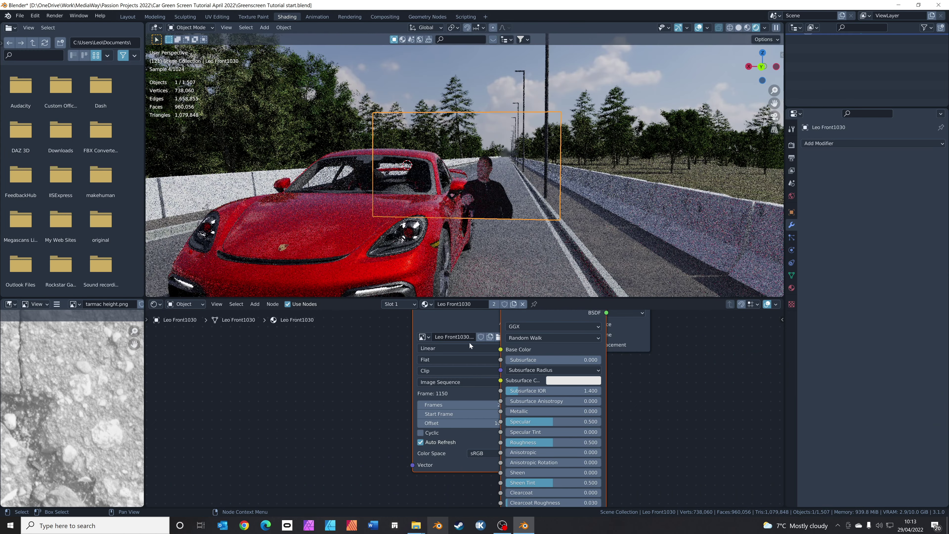
pyautogui.scroll(-2, 436, 365)
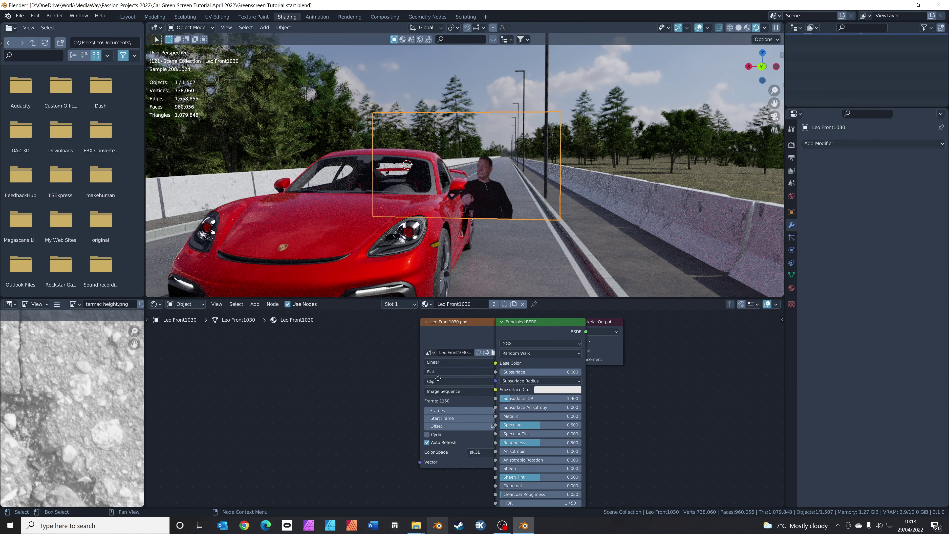
pyautogui.click(451, 336)
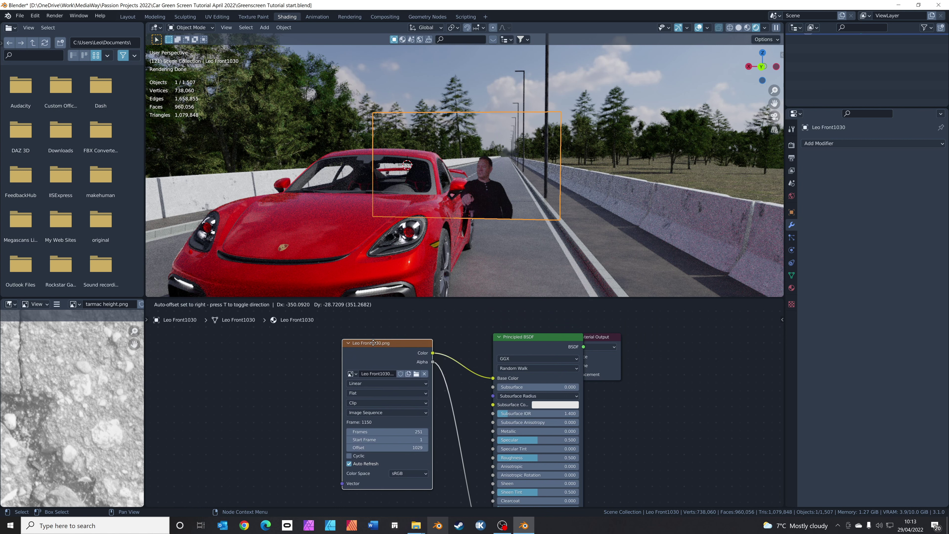
pyautogui.moveTo(453, 391); pyautogui.dragTo(447, 374, button='middle')
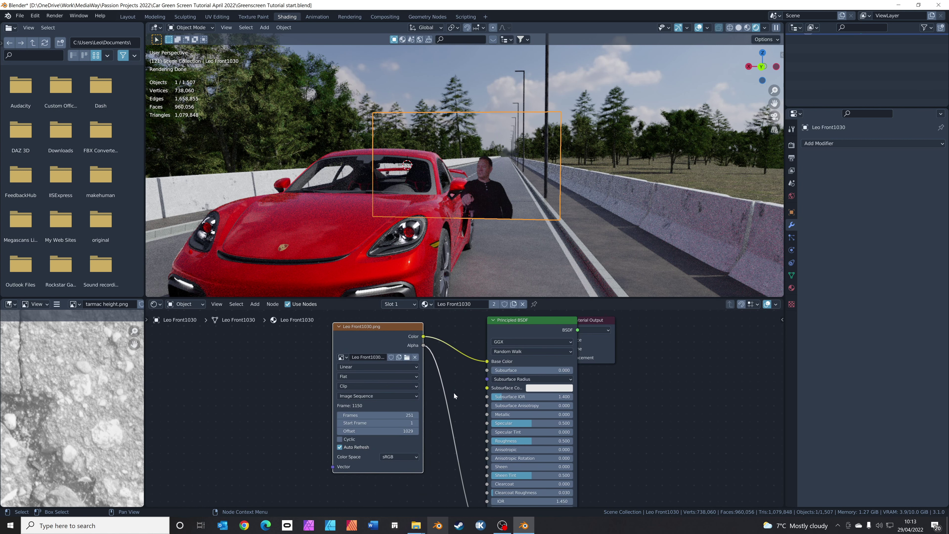
# - Set Specular 0, Subsurface IOR 1.010, Roughness 1.000, Sheen Tint 0 and Clearcoat Roughness 0
pyautogui.moveTo(549, 423); pyautogui.dragTo(497, 423)
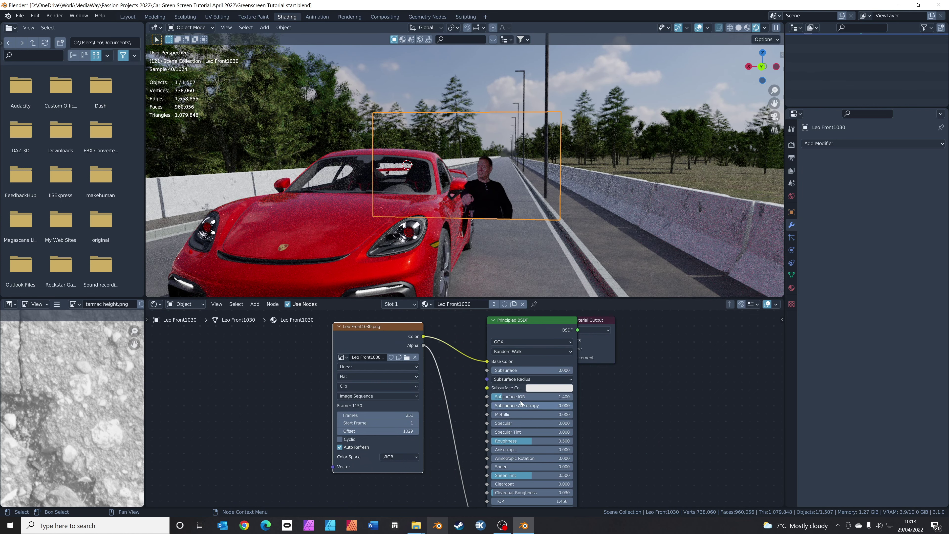
pyautogui.moveTo(535, 396); pyautogui.dragTo(505, 396)
pyautogui.moveTo(531, 441); pyautogui.dragTo(568, 440)
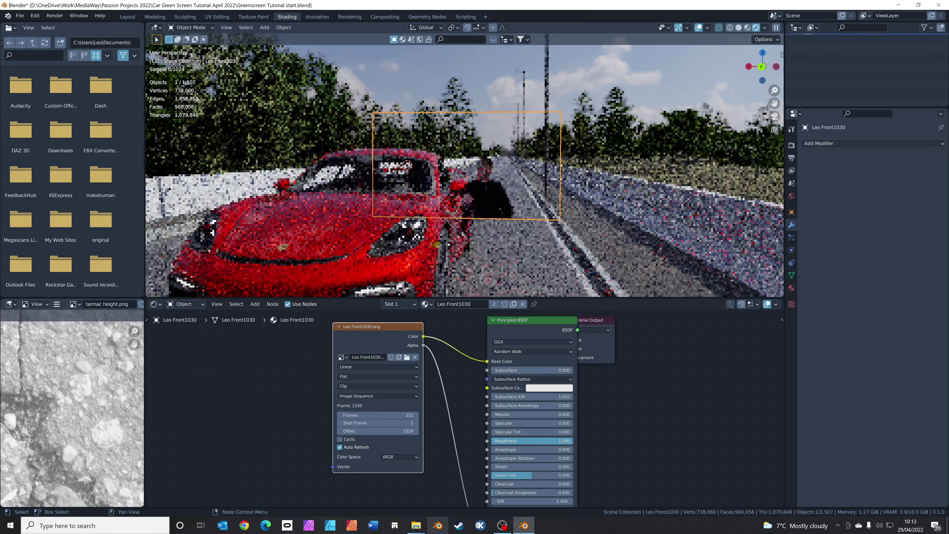
pyautogui.moveTo(544, 475); pyautogui.dragTo(497, 493)
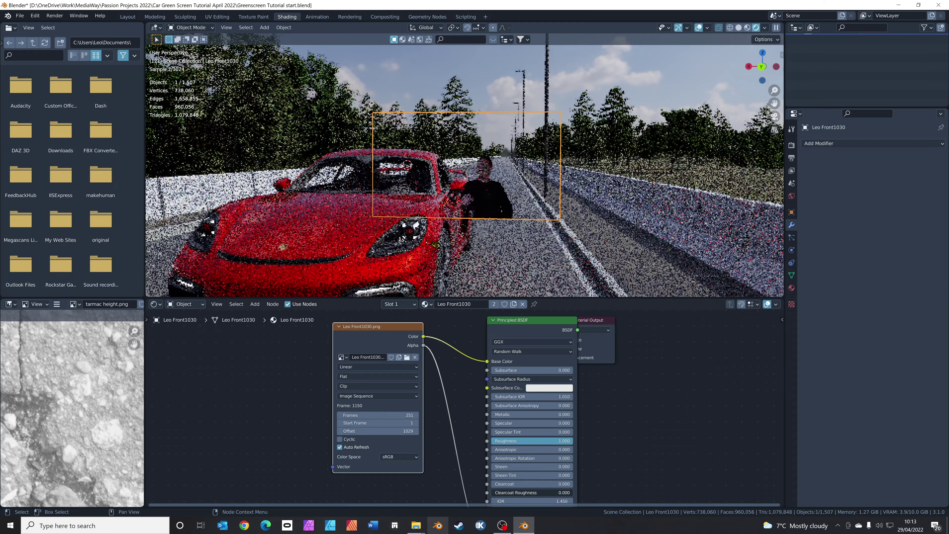
pyautogui.scroll(-1, 584, 457)
pyautogui.moveTo(584, 457); pyautogui.dragTo(574, 398, button='middle')
pyautogui.moveTo(560, 220); pyautogui.dragTo(546, 221)
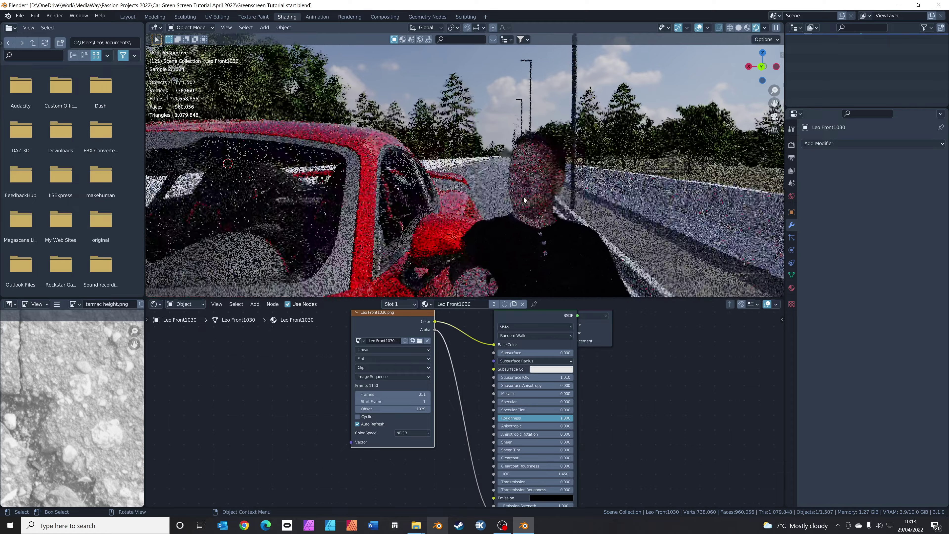
pyautogui.scroll(-5, 568, 164)
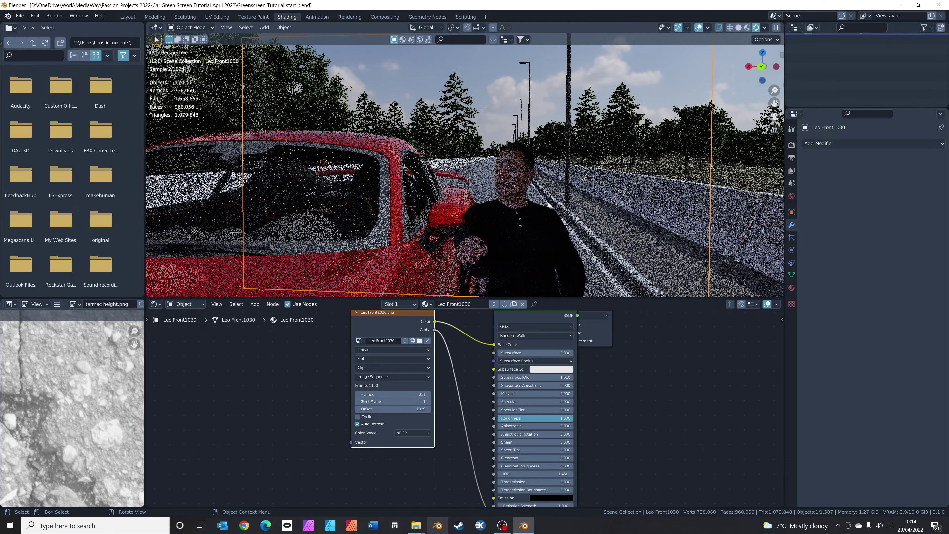
pyautogui.moveTo(569, 163); pyautogui.dragTo(522, 209, button='middle')
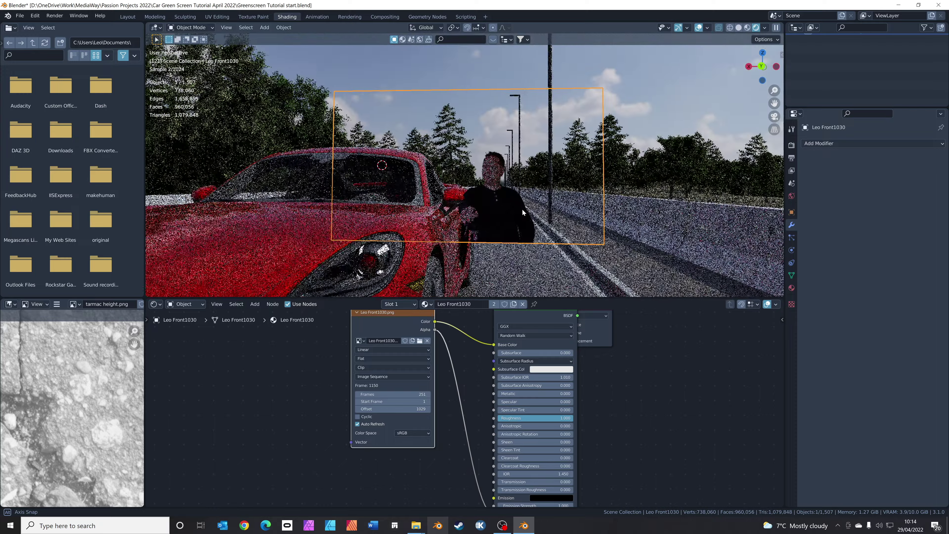
pyautogui.scroll(2, 519, 209)
# - Return to the Layout workspace and stop the animation at frame 217
pyautogui.scroll(-2, 511, 214)
pyautogui.click(128, 17)
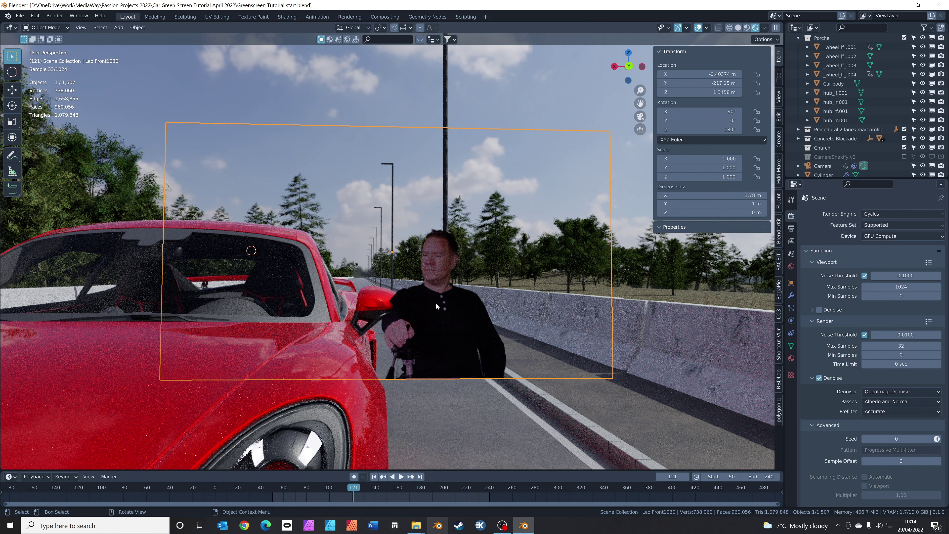
pyautogui.press('space')
pyautogui.click(464, 489)
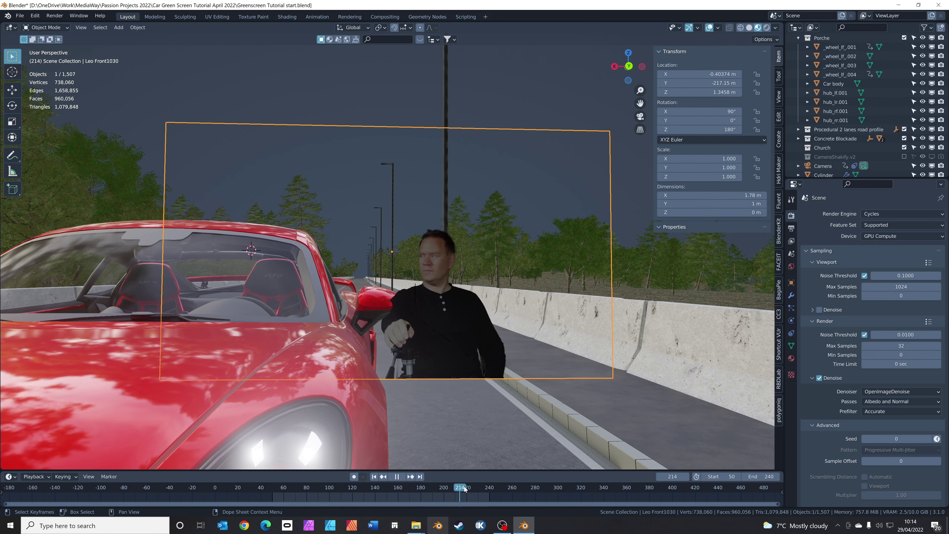
pyautogui.press('space')
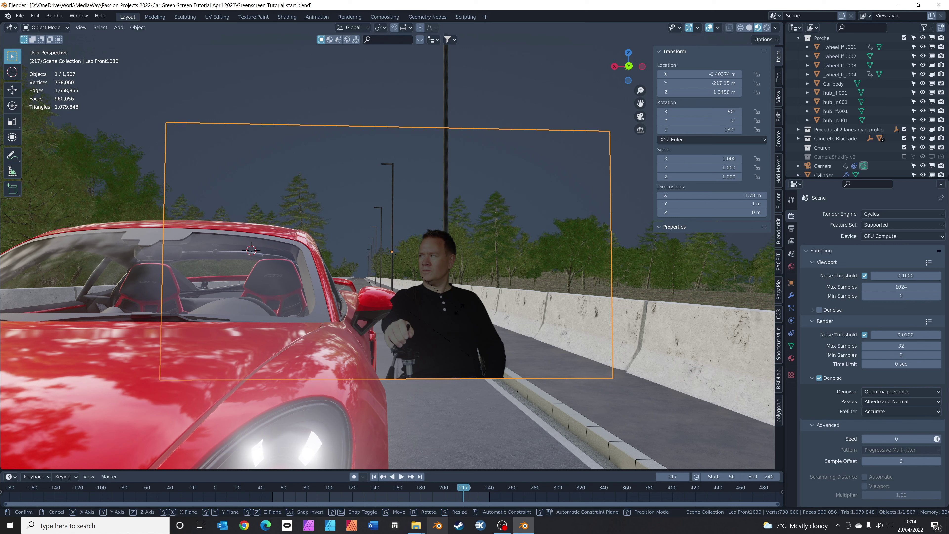
# - Rotate the presenter plane 180° about Z and slide it along X into the car
pyautogui.write('rz180')
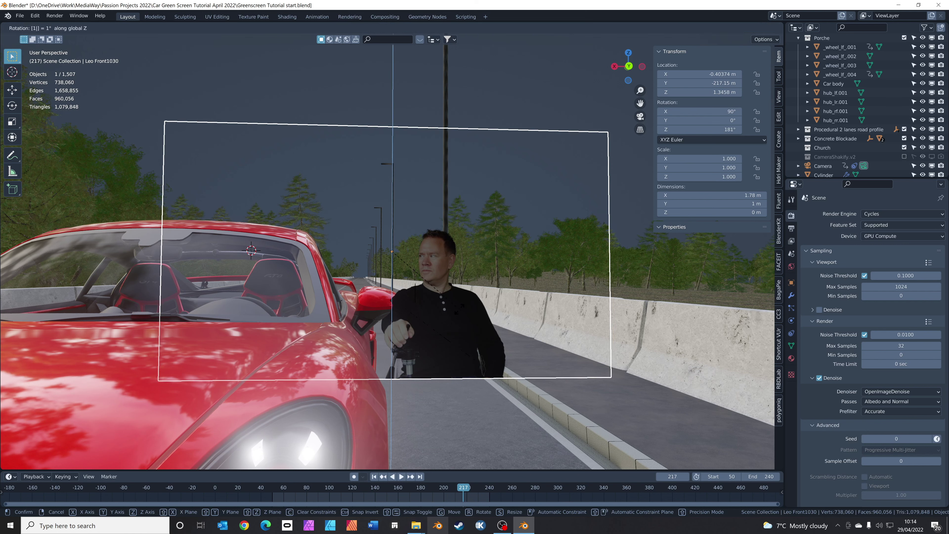
pyautogui.press('Return')
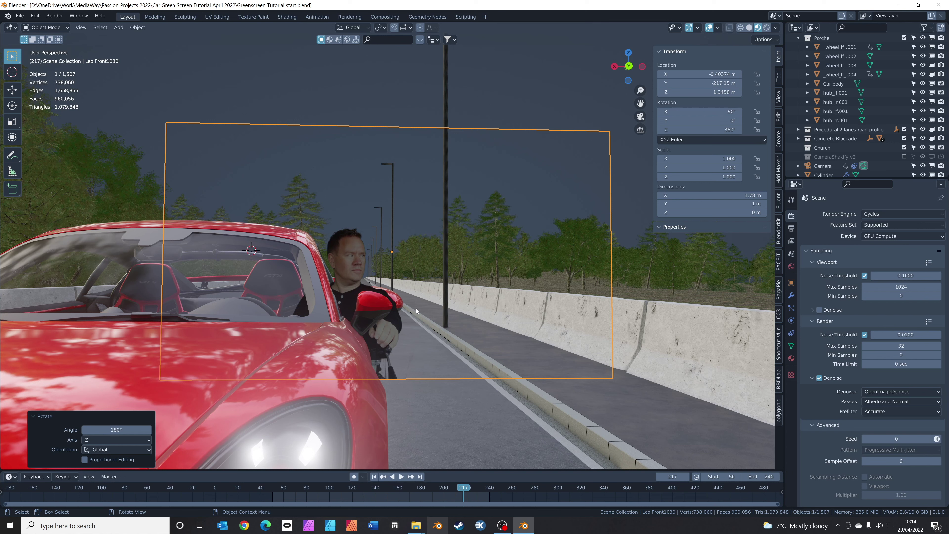
pyautogui.press('g')
pyautogui.press('x')
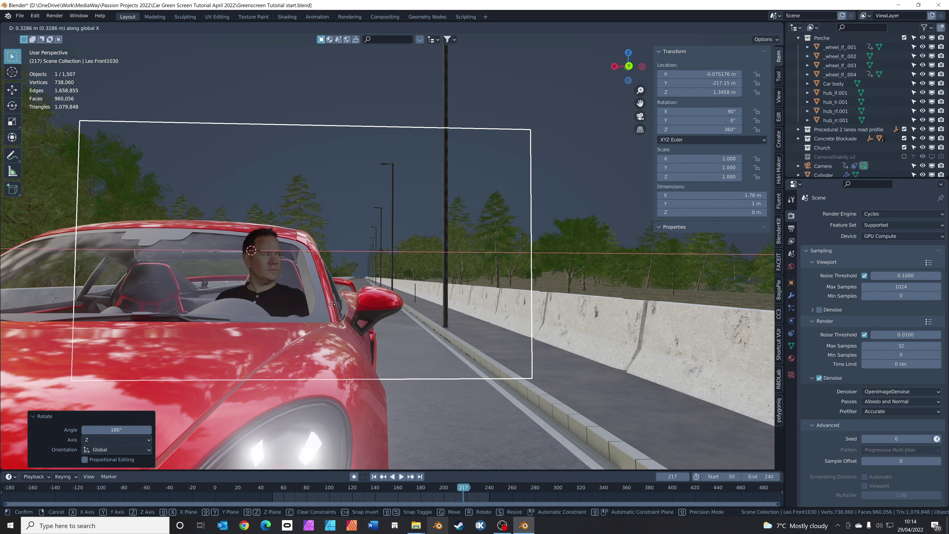
# - Nudge the presenter plane along X so it sits inside the car
pyautogui.click(332, 304)
pyautogui.moveTo(287, 348); pyautogui.dragTo(420, 289, button='middle')
pyautogui.scroll(-10, 420, 289)
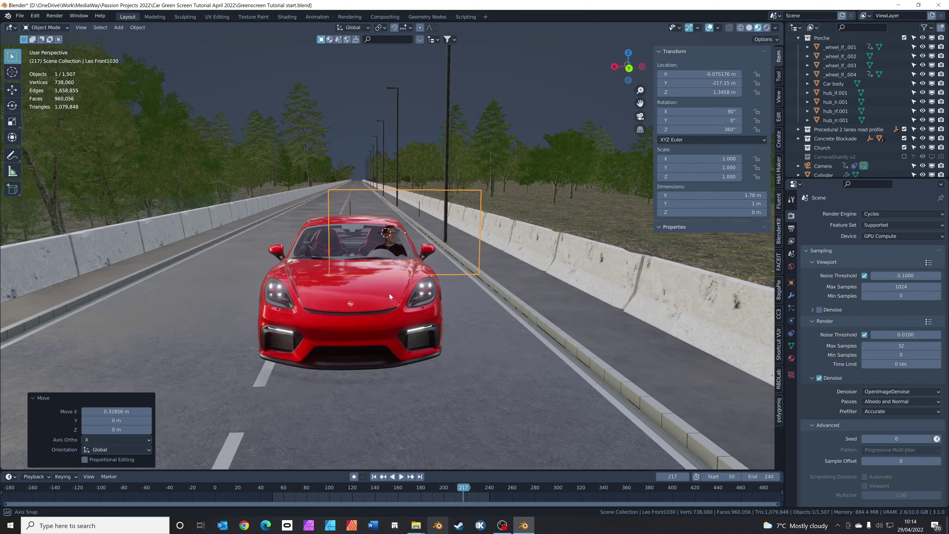
pyautogui.scroll(5, 385, 284)
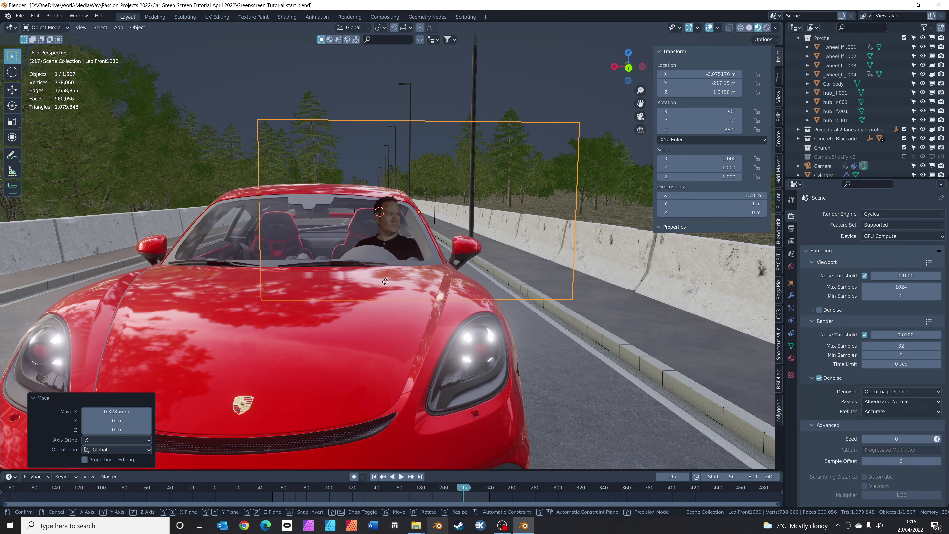
pyautogui.press('g')
pyautogui.press('x')
pyautogui.click(372, 280)
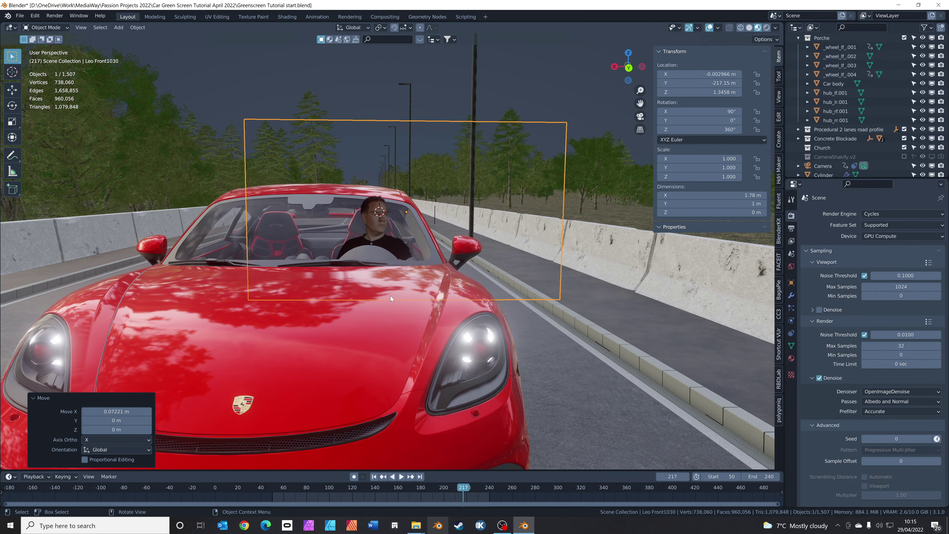
pyautogui.moveTo(390, 296); pyautogui.dragTo(349, 297, button='middle')
# - Move the presenter plane along Y back into the driver's seat, checking it in orthographic view
pyautogui.press('g')
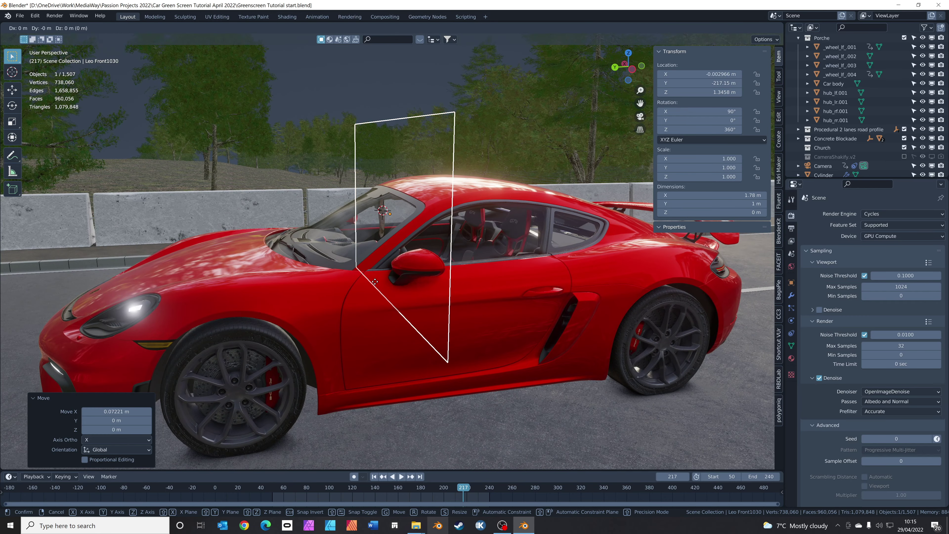
pyautogui.press('y')
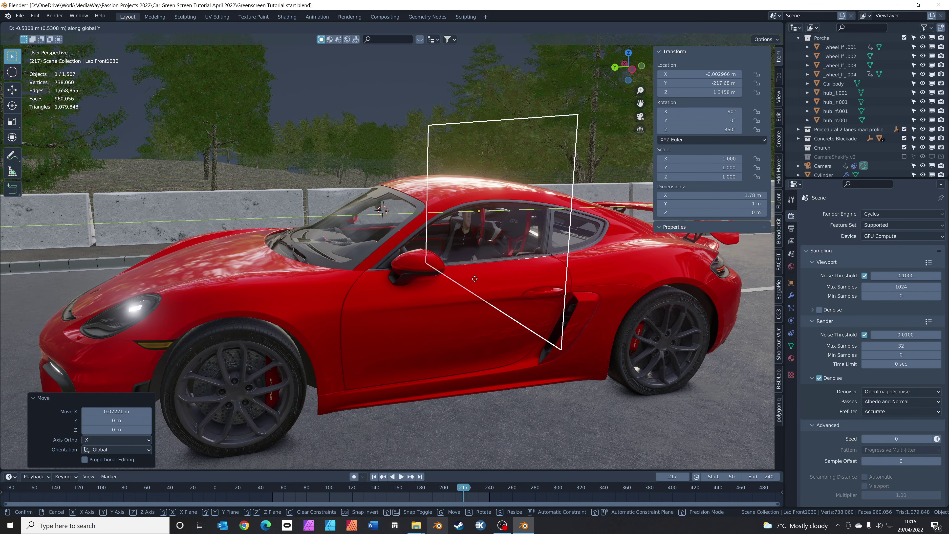
pyautogui.click(480, 279)
pyautogui.moveTo(503, 276); pyautogui.dragTo(539, 235, button='middle')
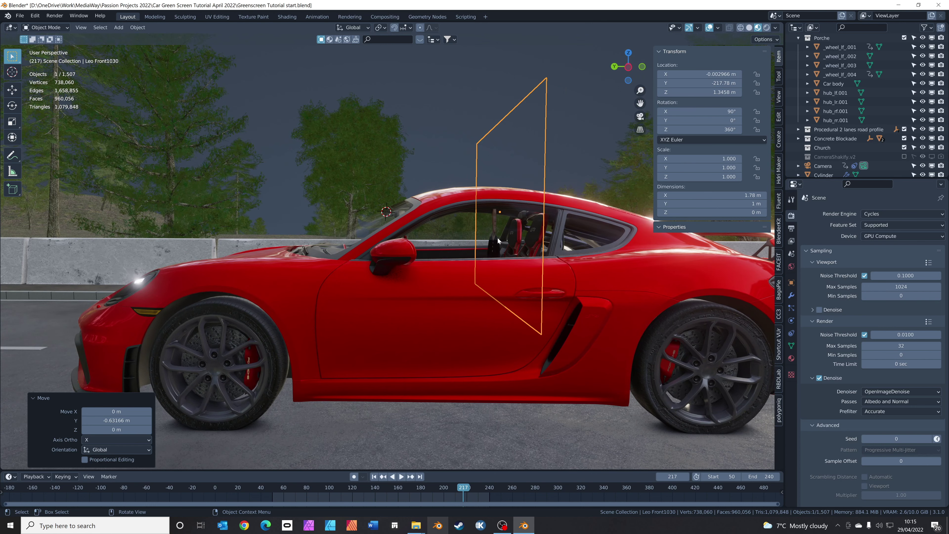
pyautogui.scroll(4, 500, 239)
pyautogui.scroll(-2, 598, 206)
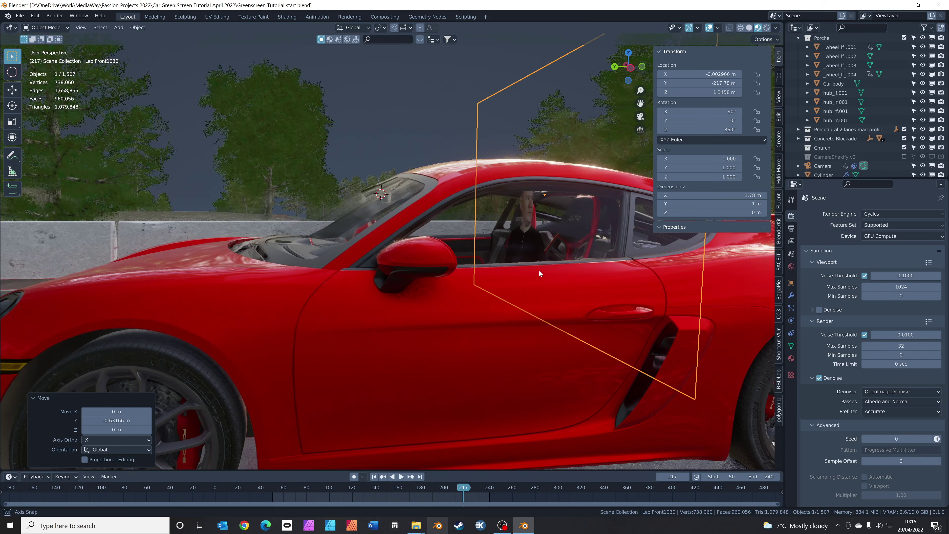
pyautogui.press('ctrl+KP_1')
# - Scale the presenter plane to 0.832 and reposition it in the seat
pyautogui.press('g')
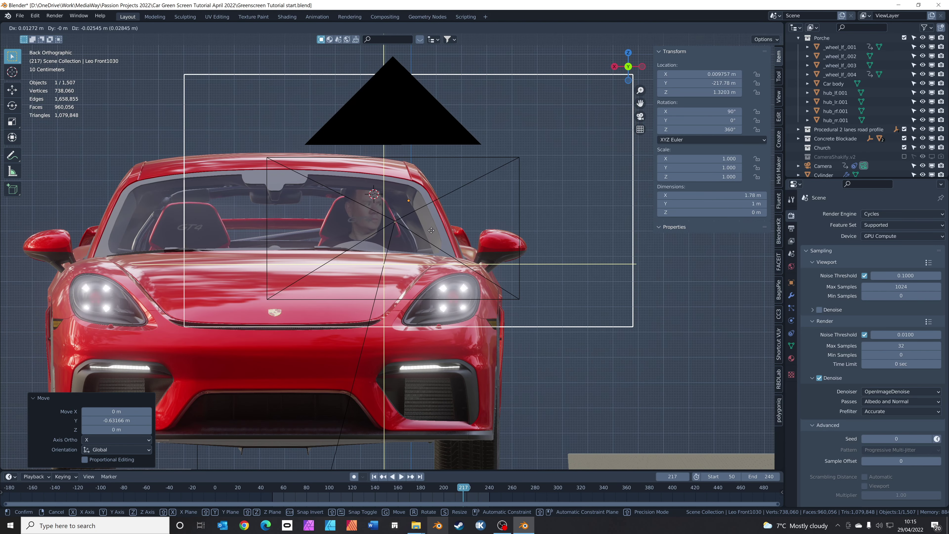
pyautogui.click(428, 240)
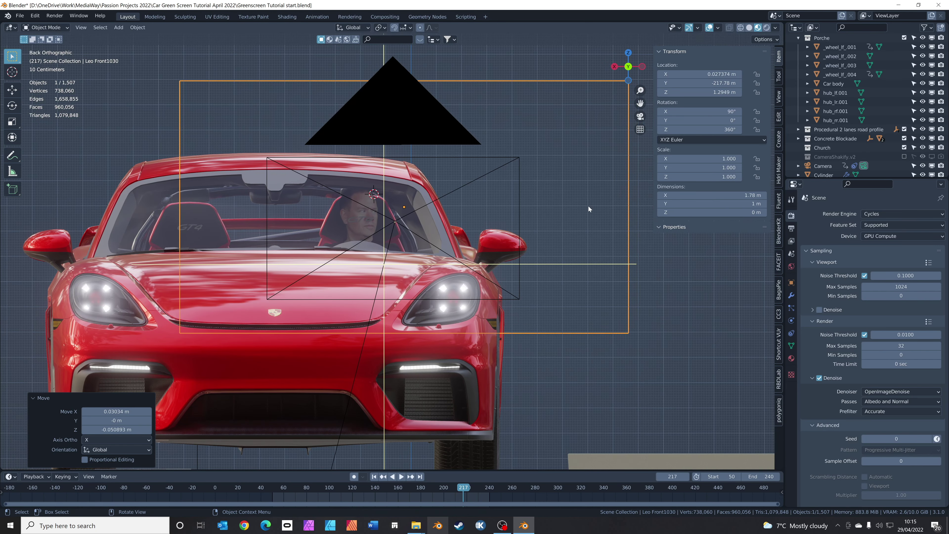
pyautogui.press('s')
pyautogui.click(561, 214)
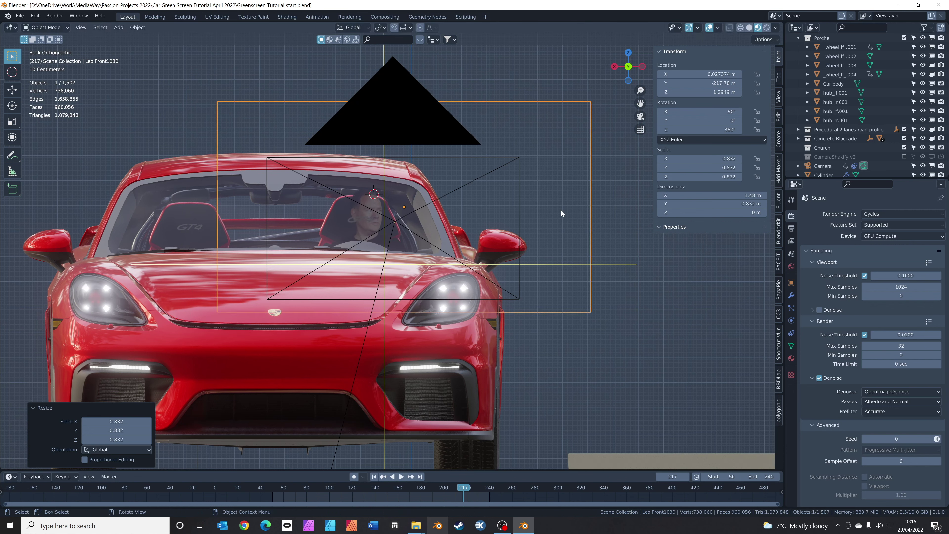
pyautogui.press('g')
pyautogui.click(462, 229)
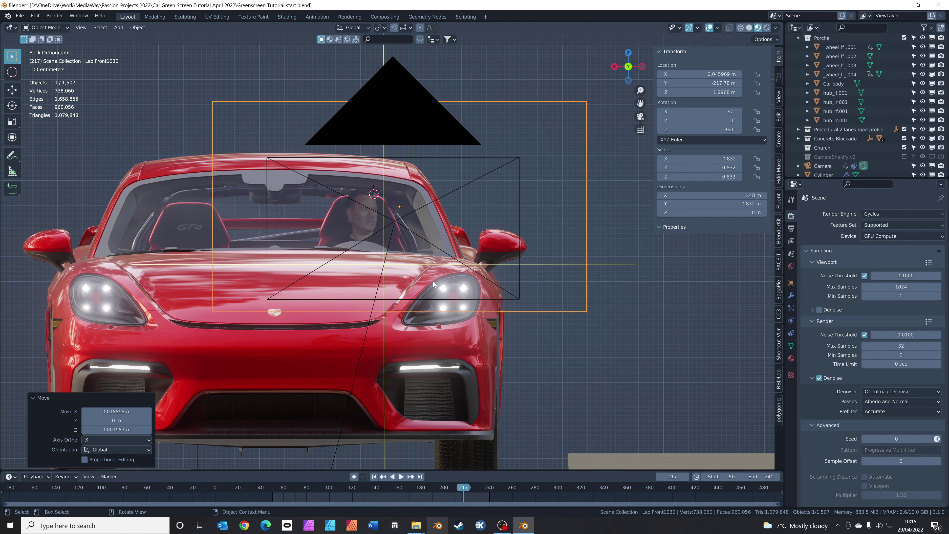
pyautogui.moveTo(465, 289); pyautogui.dragTo(396, 280, button='middle')
# - Set the camera's focal length to 50 mm
pyautogui.scroll(-5, 387, 291)
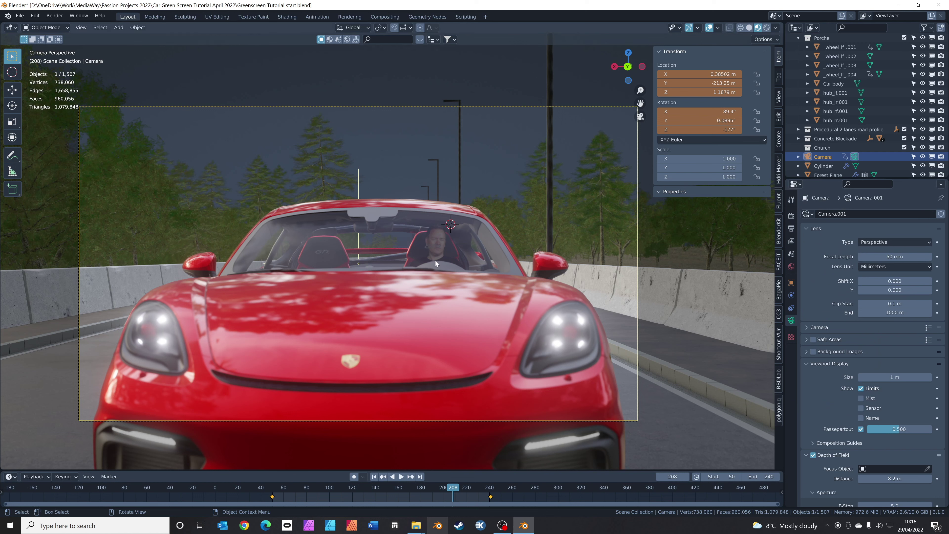
pyautogui.moveTo(894, 257)
pyautogui.mouseDown()
pyautogui.moveTo(841, 257)
pyautogui.moveTo(919, 257)
pyautogui.moveTo(906, 256)
pyautogui.mouseUp()
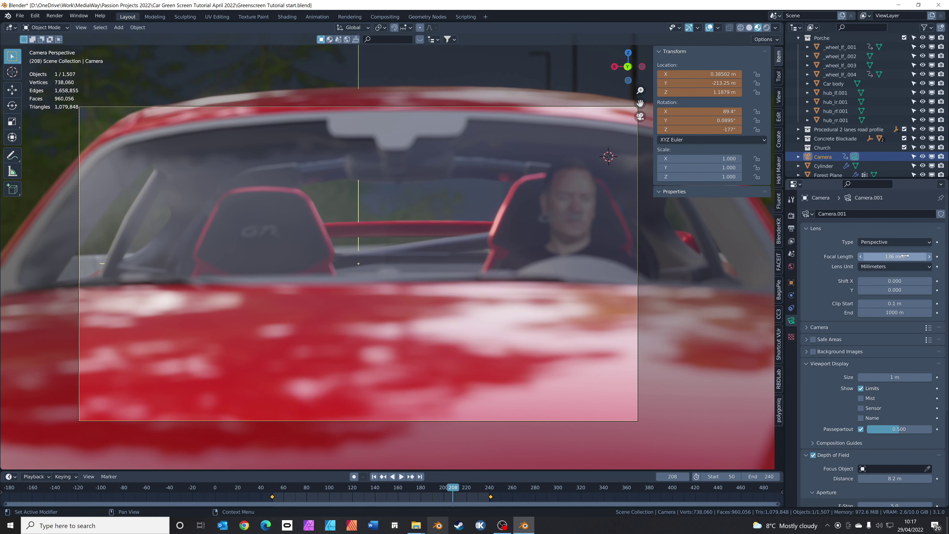
pyautogui.click(906, 256)
pyautogui.write('50')
pyautogui.press('Return')
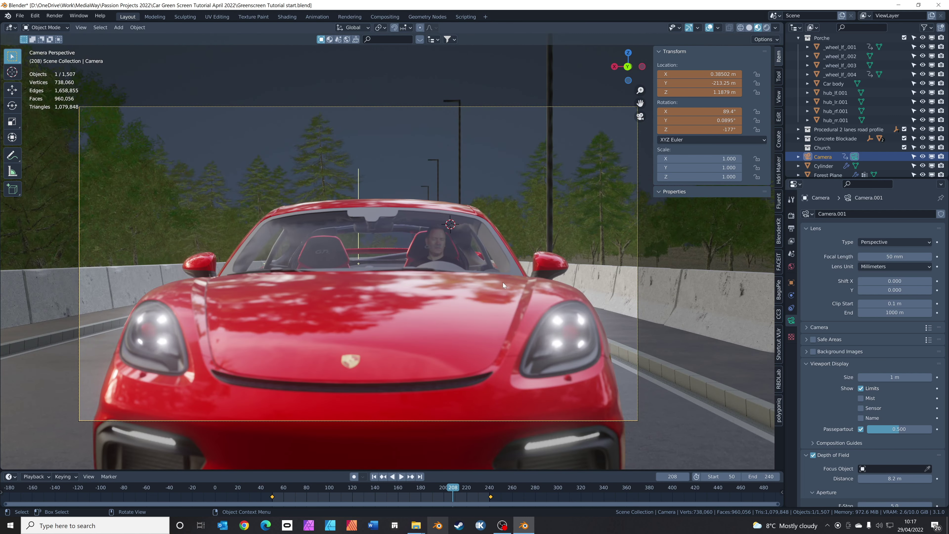
# - Walk the camera closer to the car to frame the presenter through the windscreen
pyautogui.hotkey('shift', '`')
pyautogui.press('d')
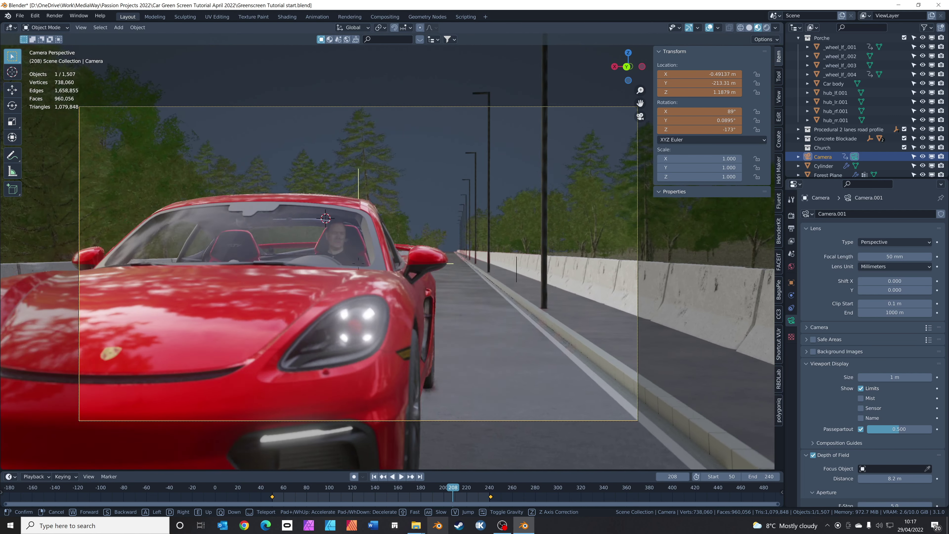
pyautogui.press('a')
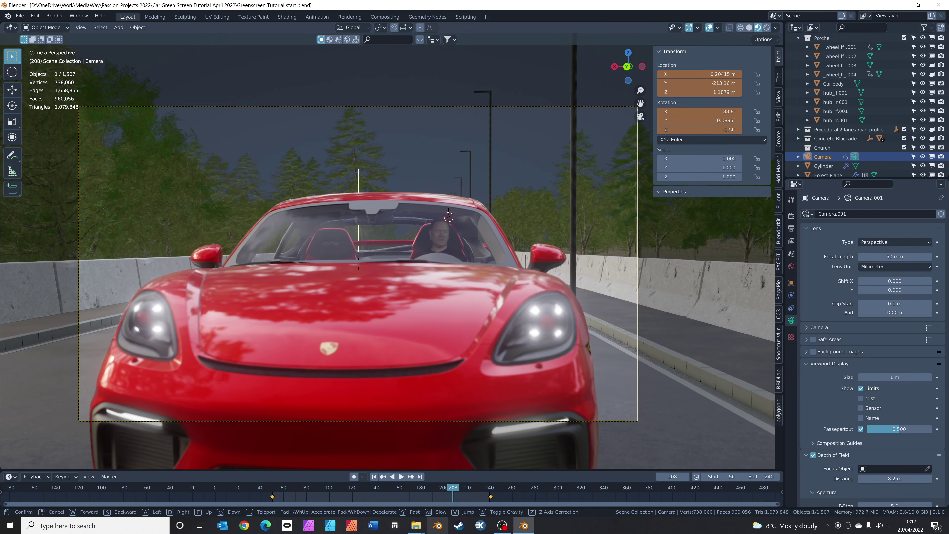
pyautogui.press('s')
pyautogui.press('w')
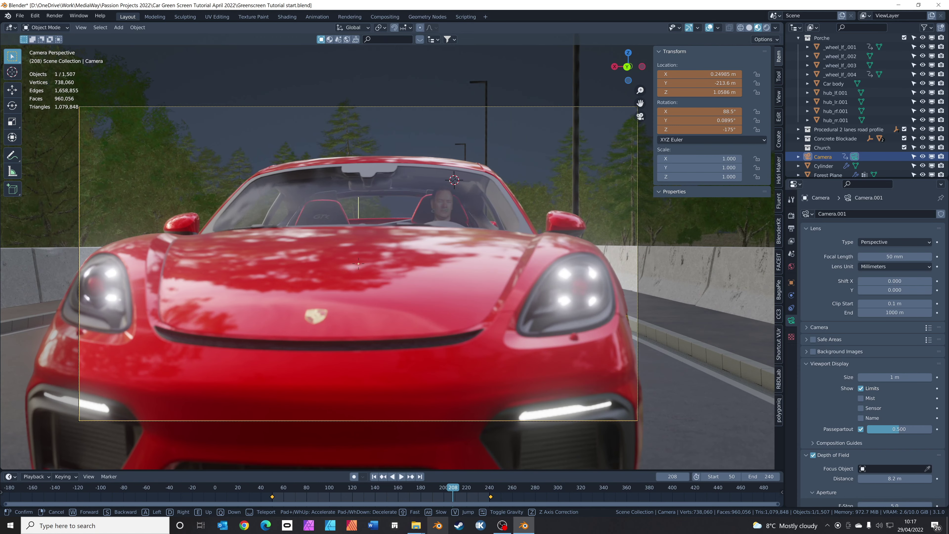
pyautogui.press('w')
pyautogui.press('a')
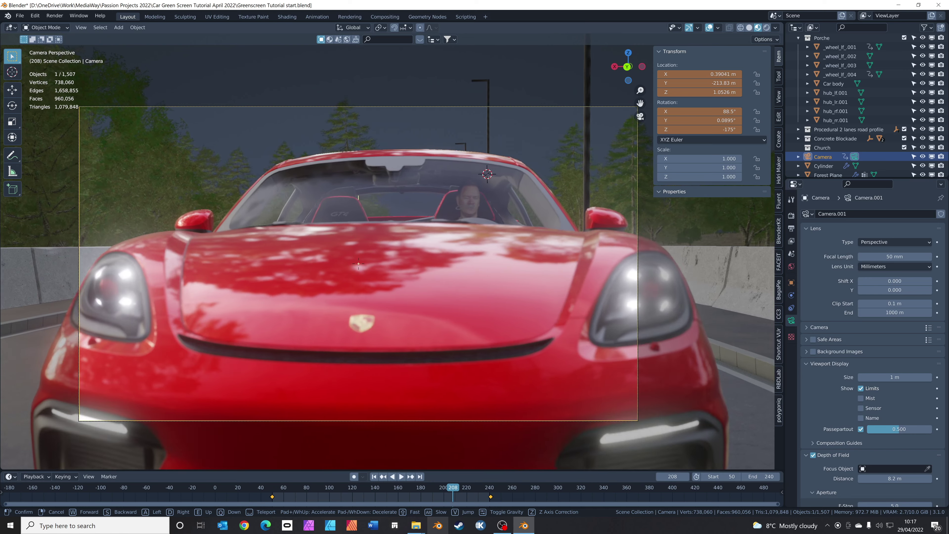
pyautogui.press('e')
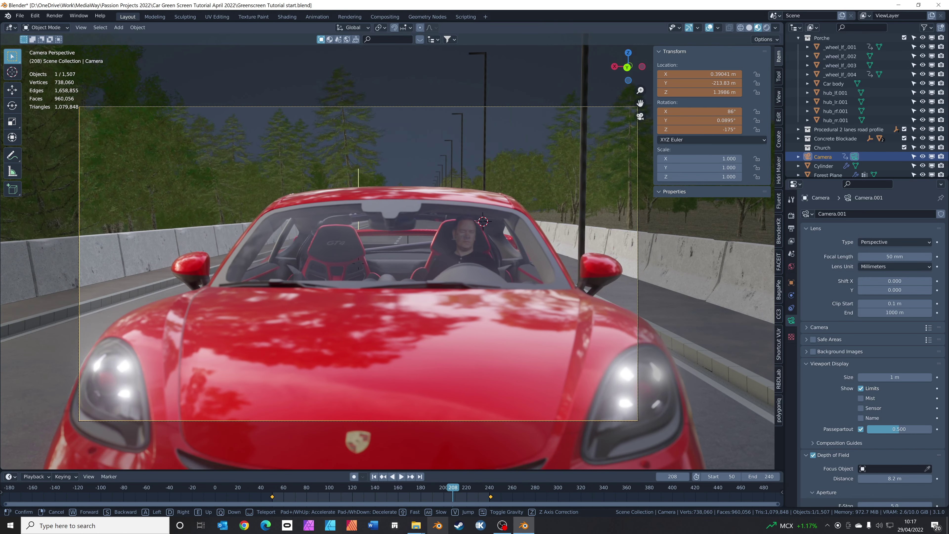
pyautogui.press('q')
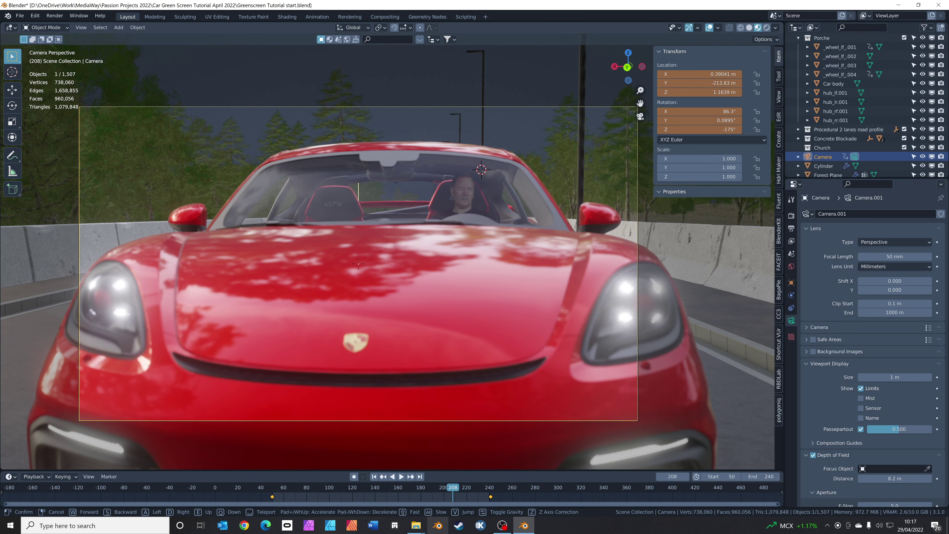
pyautogui.click(401, 286)
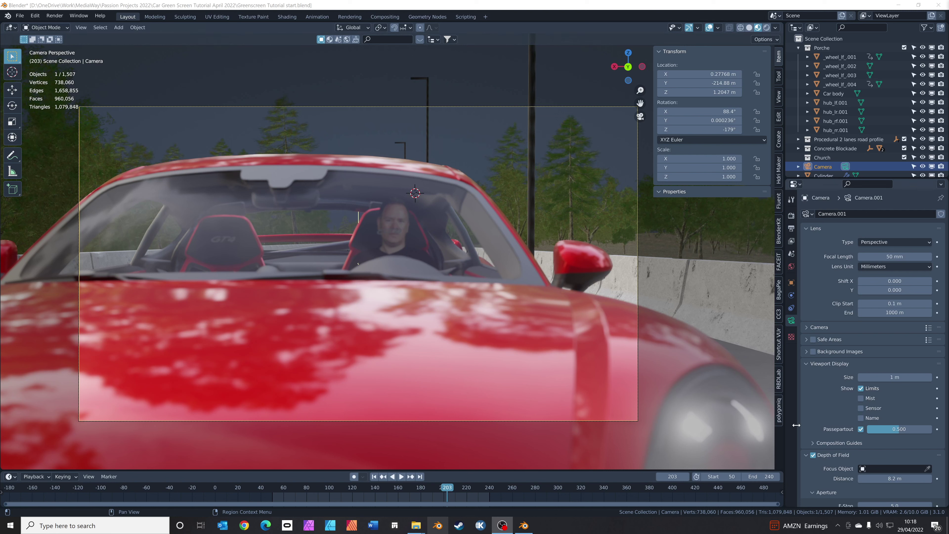
# - Set the camera's depth-of-field focus object to the Leo Front1030 presenter plane
pyautogui.click(927, 468)
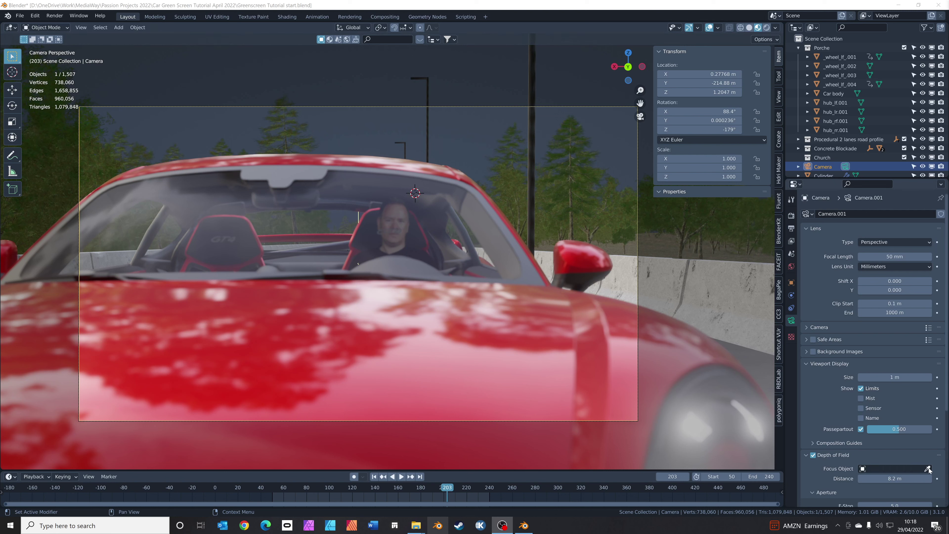
pyautogui.scroll(-3, 837, 150)
pyautogui.click(837, 170)
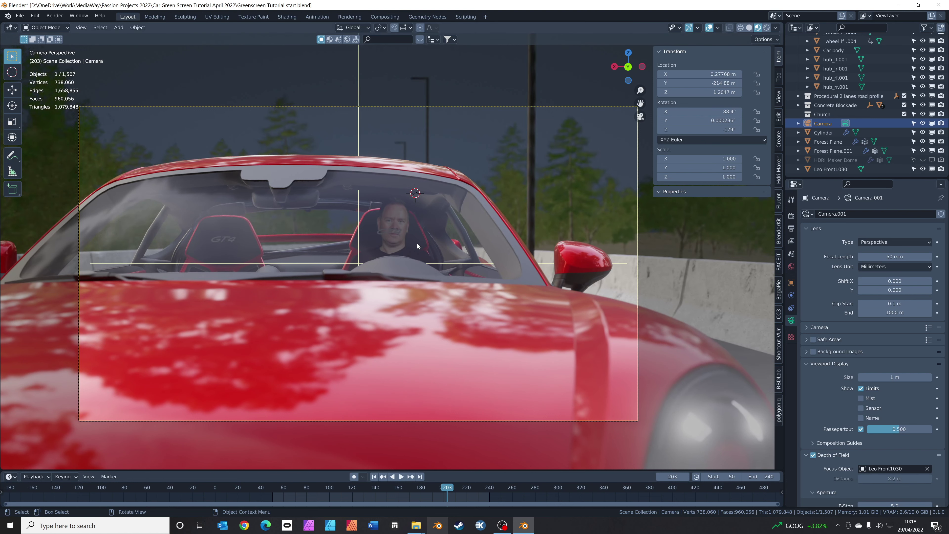
# - Render a test of frame 203 and close the render window
pyautogui.press('F12')
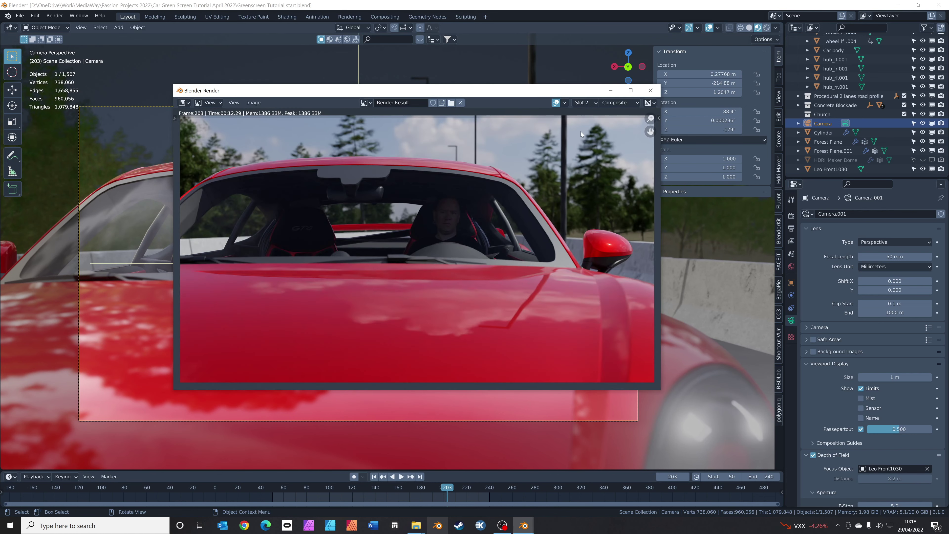
pyautogui.click(650, 90)
pyautogui.moveTo(456, 261); pyautogui.dragTo(482, 264, button='middle')
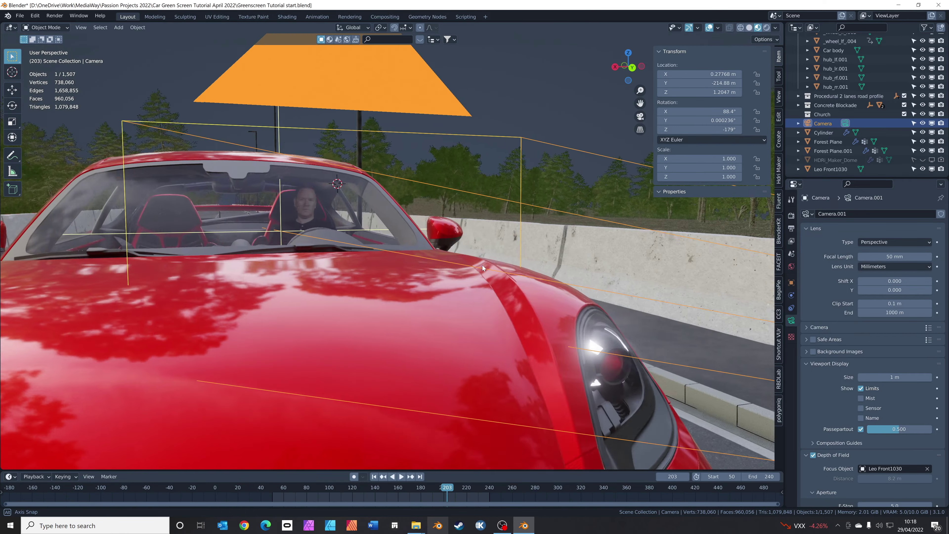
pyautogui.scroll(-8, 482, 264)
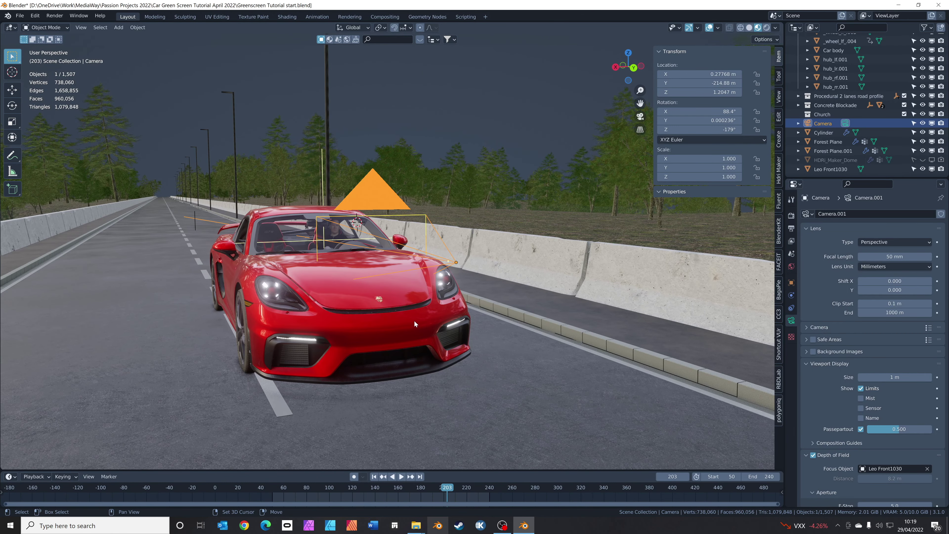
# - Add an area light and tilt it −71.8° around X
pyautogui.hotkey('shift', 'a')
pyautogui.moveTo(413, 323)
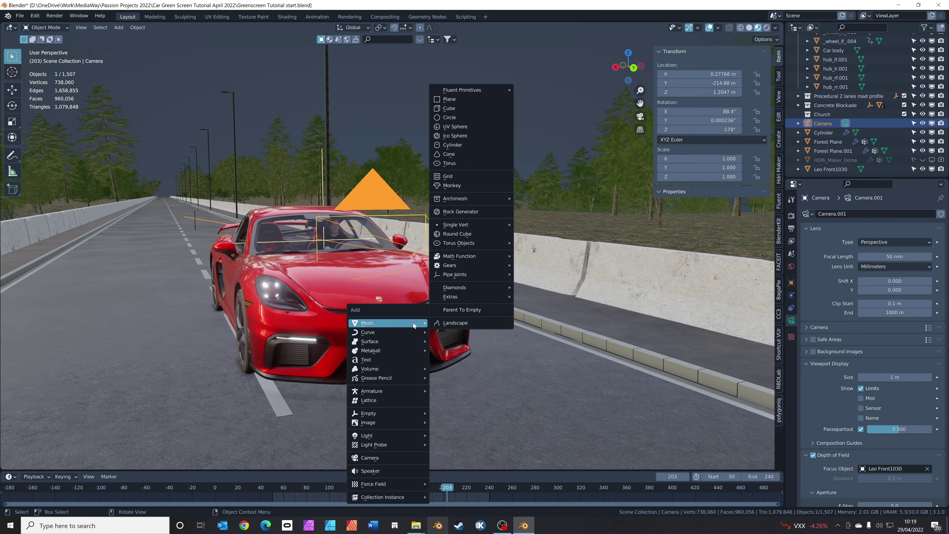
pyautogui.moveTo(403, 435)
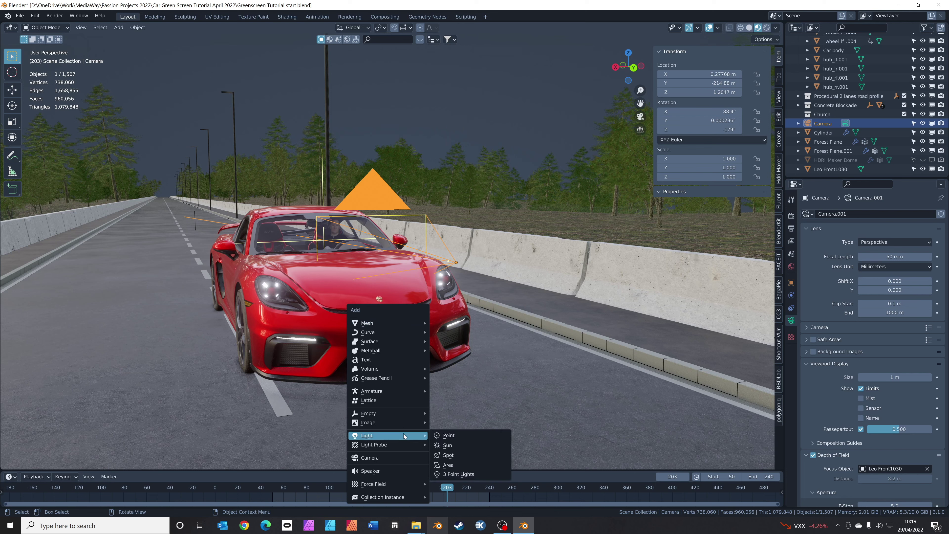
pyautogui.click(462, 466)
pyautogui.moveTo(441, 359); pyautogui.dragTo(480, 352, button='middle')
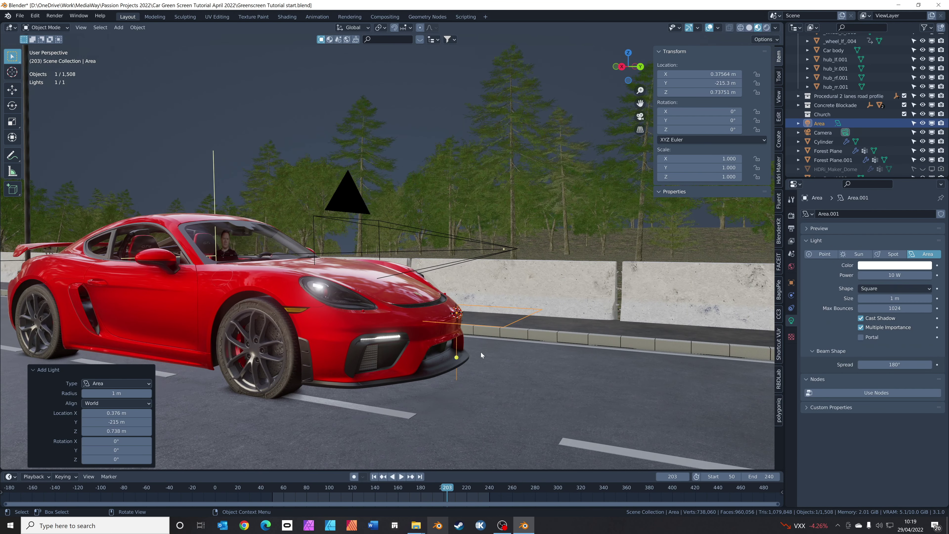
pyautogui.press('r')
pyautogui.press('x')
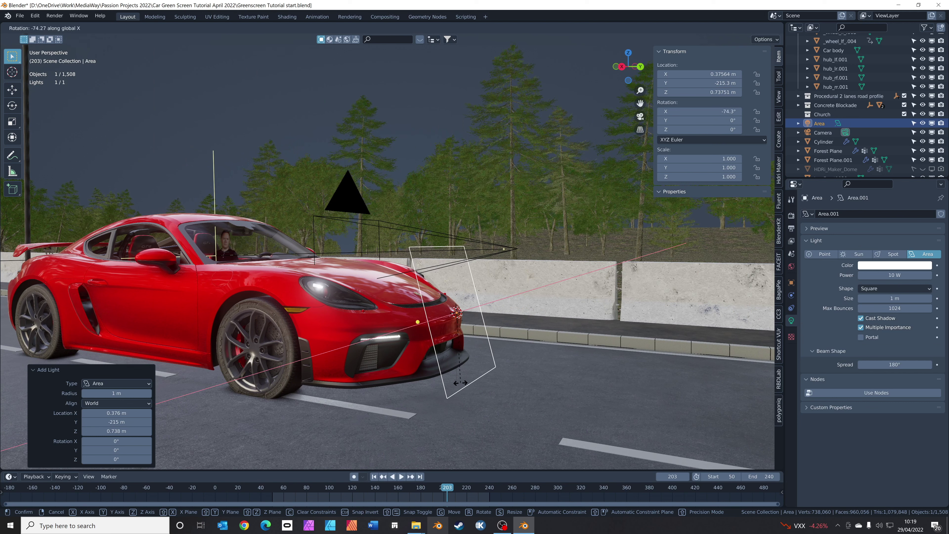
pyautogui.click(461, 381)
# - Raise the area light 1.104 m along Z above the car
pyautogui.press('g')
pyautogui.press('z')
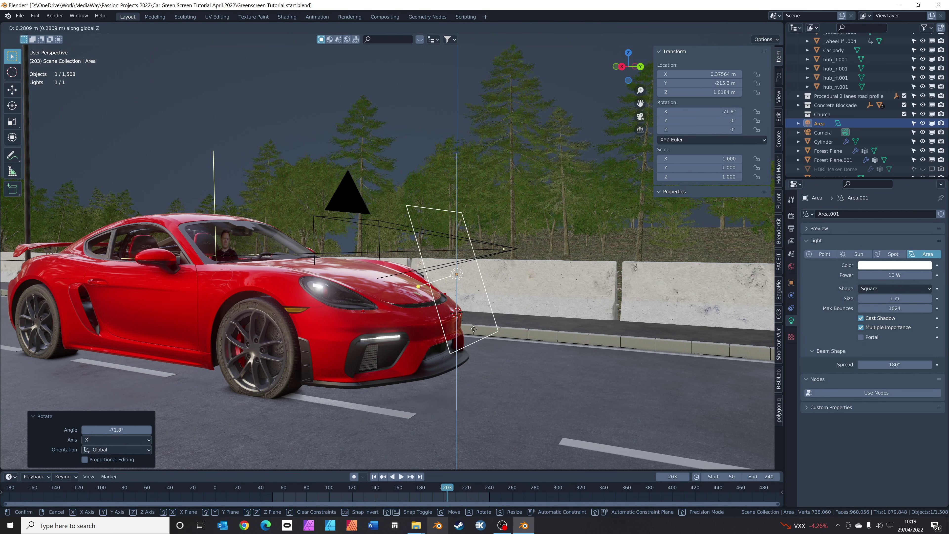
pyautogui.click(492, 229)
pyautogui.moveTo(481, 243); pyautogui.dragTo(321, 269, button='middle')
# - Set the area light's power to 150 W and look through the scene camera
pyautogui.doubleClick(894, 274)
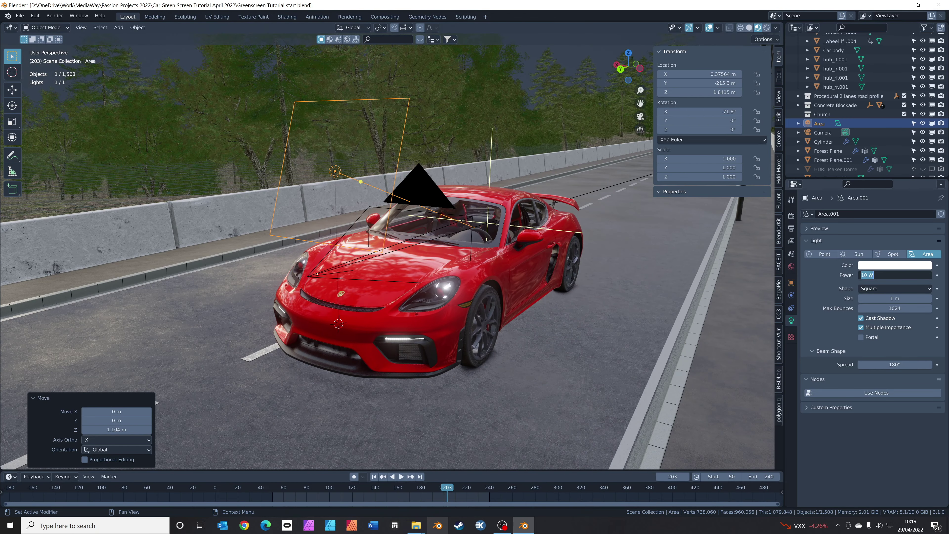
pyautogui.write('150')
pyautogui.press('Return')
pyautogui.moveTo(467, 267); pyautogui.dragTo(501, 256, button='middle')
pyautogui.press('KP_0')
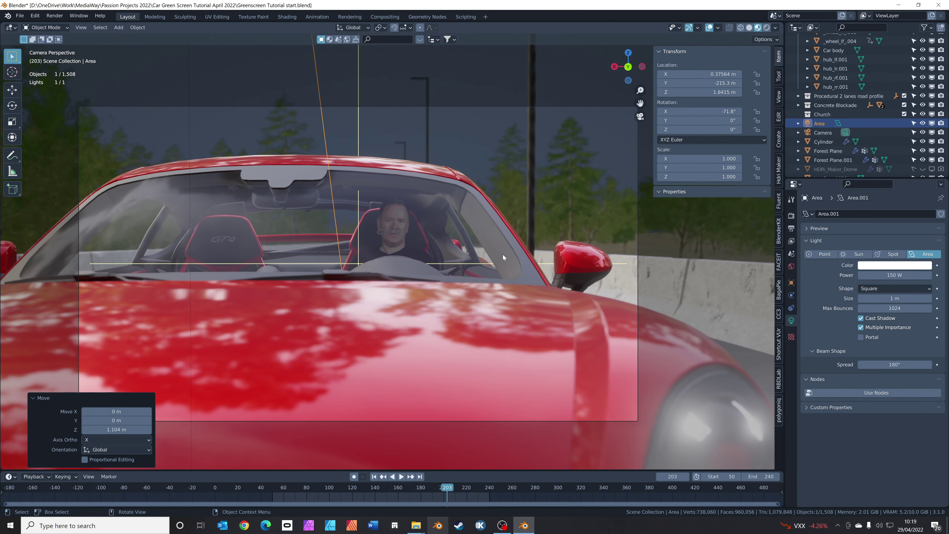
# - Render a test of frame 203 with the area light and close the render window
pyautogui.press('F12')
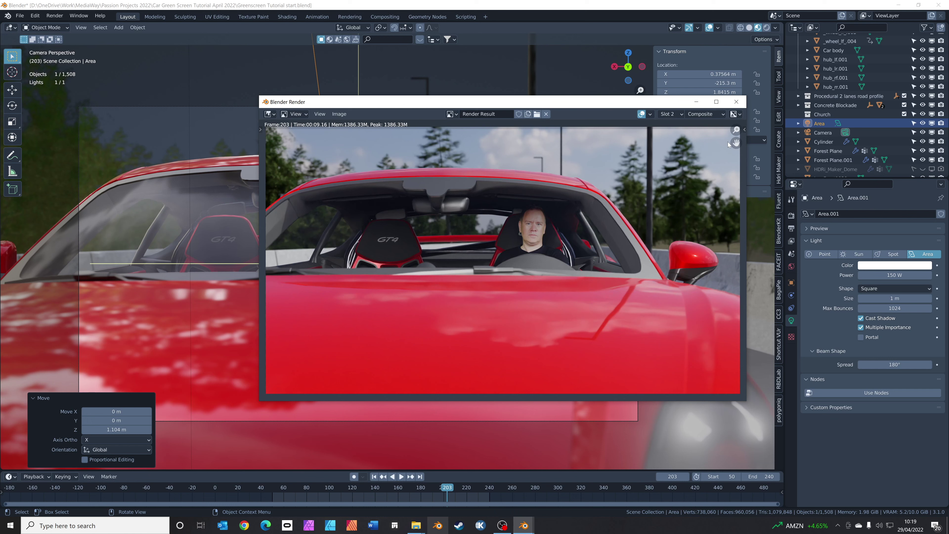
pyautogui.click(736, 101)
pyautogui.moveTo(514, 288); pyautogui.dragTo(505, 283, button='middle')
pyautogui.scroll(-6, 505, 282)
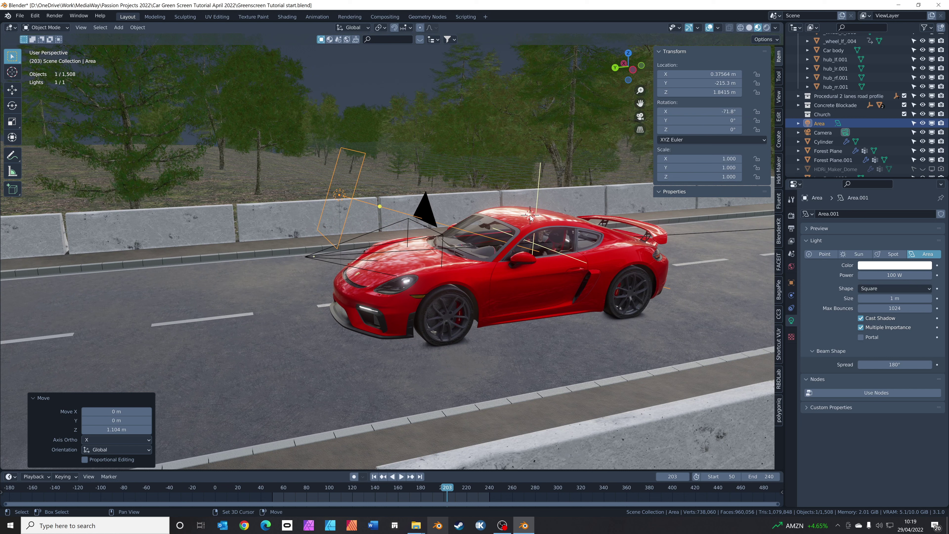
pyautogui.hotkey('shift', 'a')
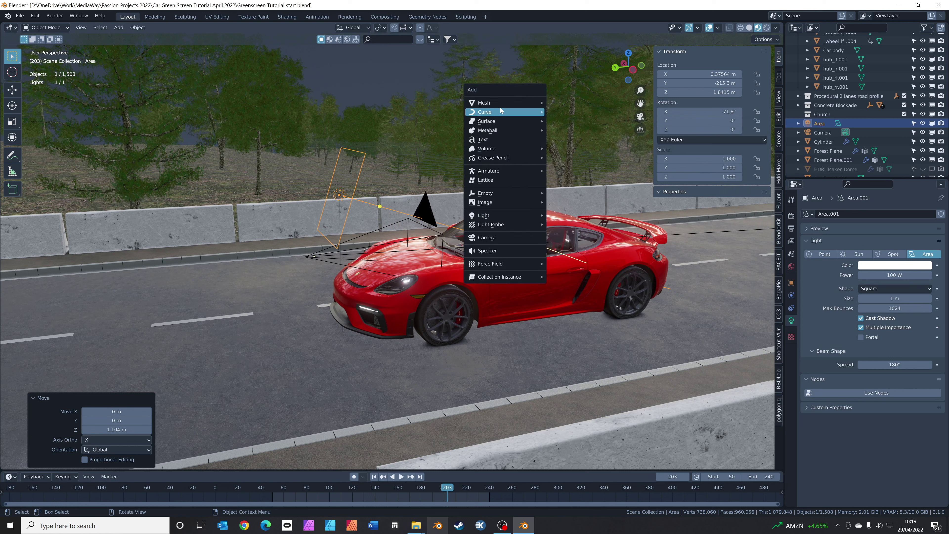
# - Add an Arrows empty and parent the car parts from _wheel_lf_001 to hub_rr.001 to it
pyautogui.moveTo(503, 193)
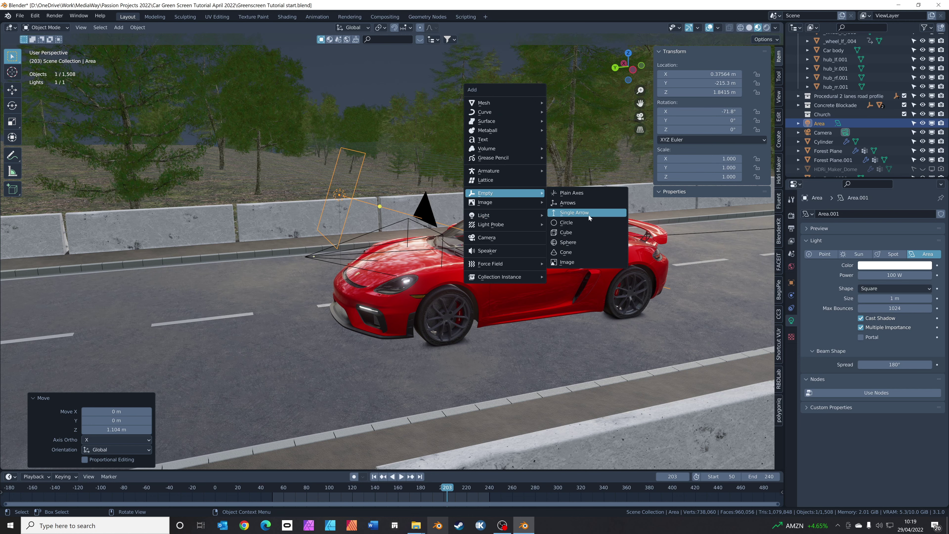
pyautogui.click(582, 202)
pyautogui.scroll(4, 520, 242)
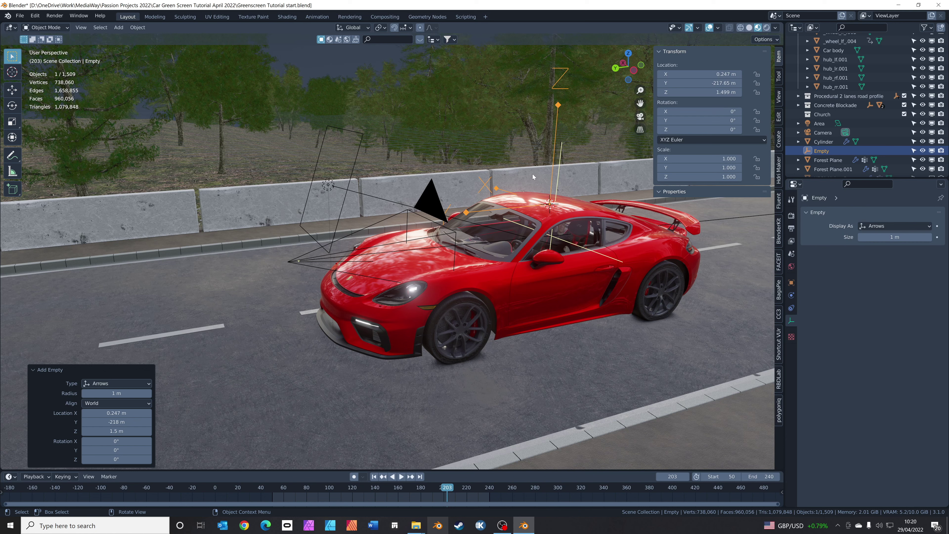
pyautogui.scroll(5, 837, 93)
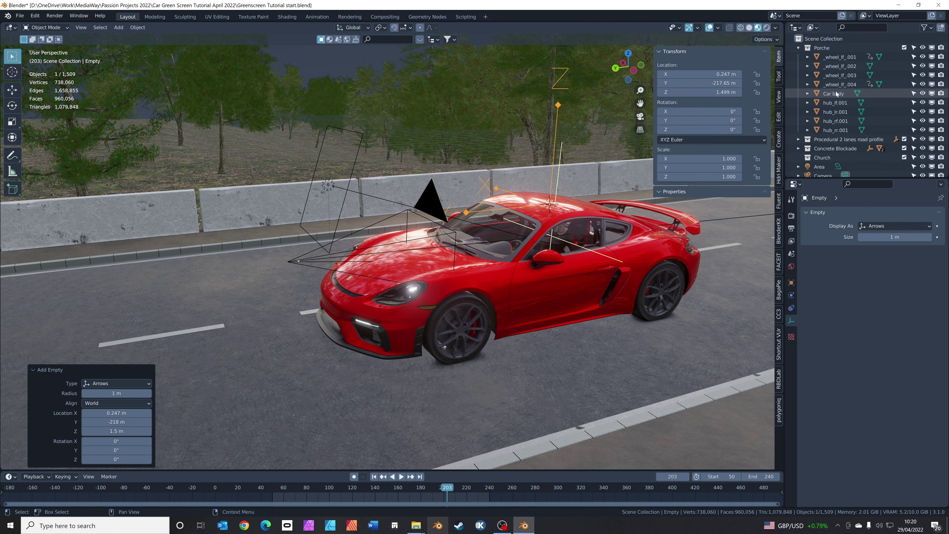
pyautogui.click(837, 56)
pyautogui.keyDown('shift'); pyautogui.click(836, 130); pyautogui.keyUp('shift')
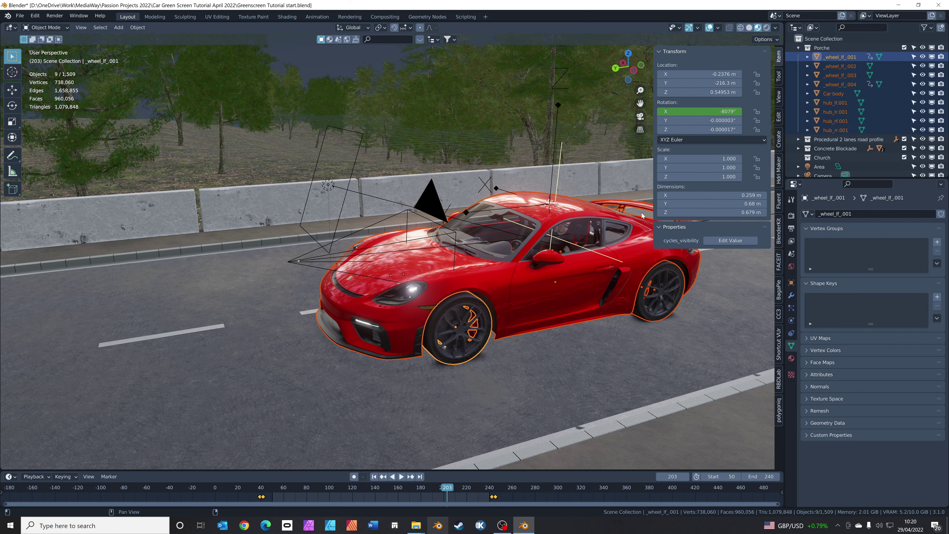
pyautogui.keyDown('shift'); pyautogui.click(553, 162); pyautogui.keyUp('shift')
pyautogui.hotkey('ctrl', 'p')
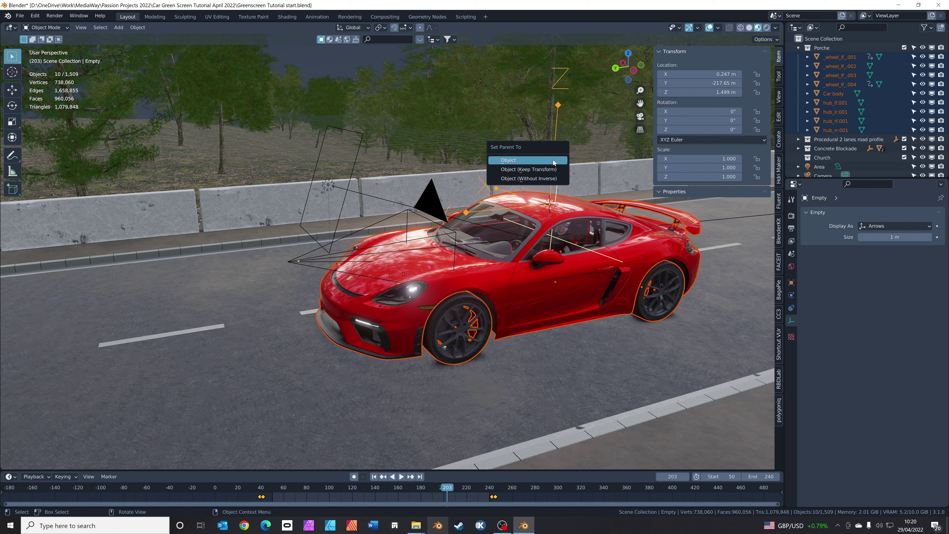
pyautogui.click(554, 161)
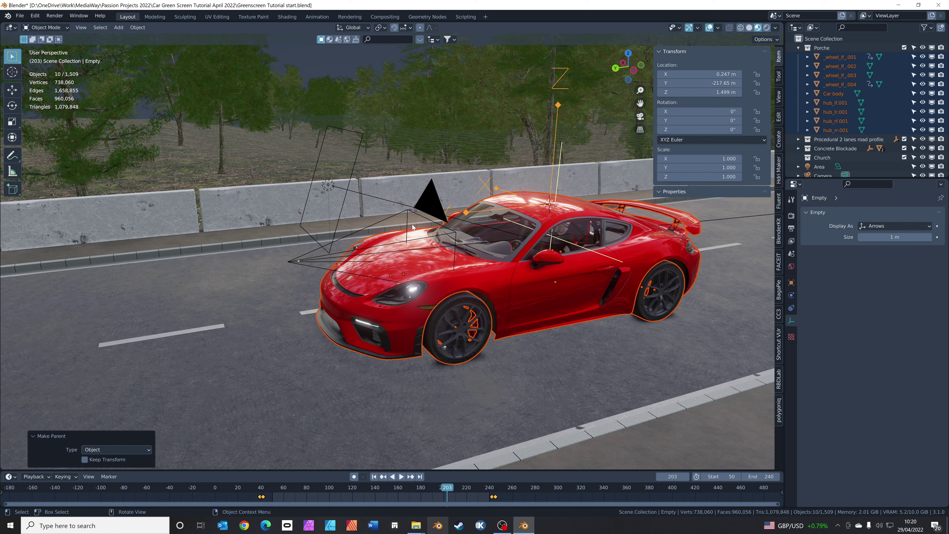
# - Parent the camera and area light to the Empty with Object (Keep Transform)
pyautogui.click(414, 213)
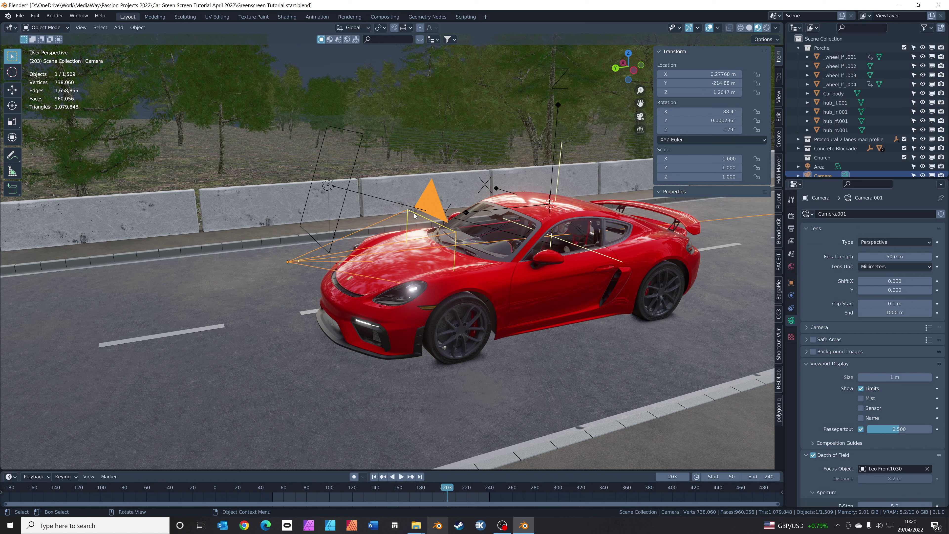
pyautogui.keyDown('shift'); pyautogui.click(328, 185); pyautogui.keyUp('shift')
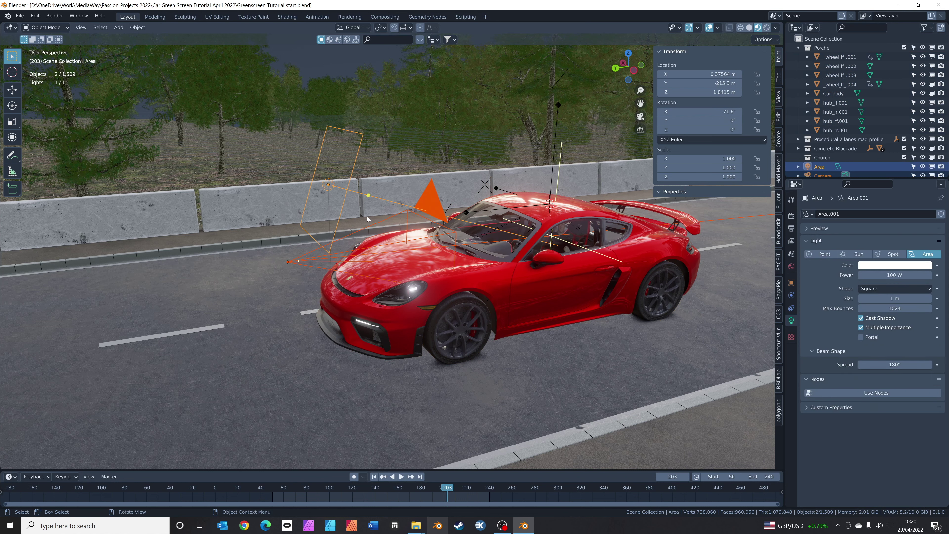
pyautogui.click(412, 237)
pyautogui.click(414, 240)
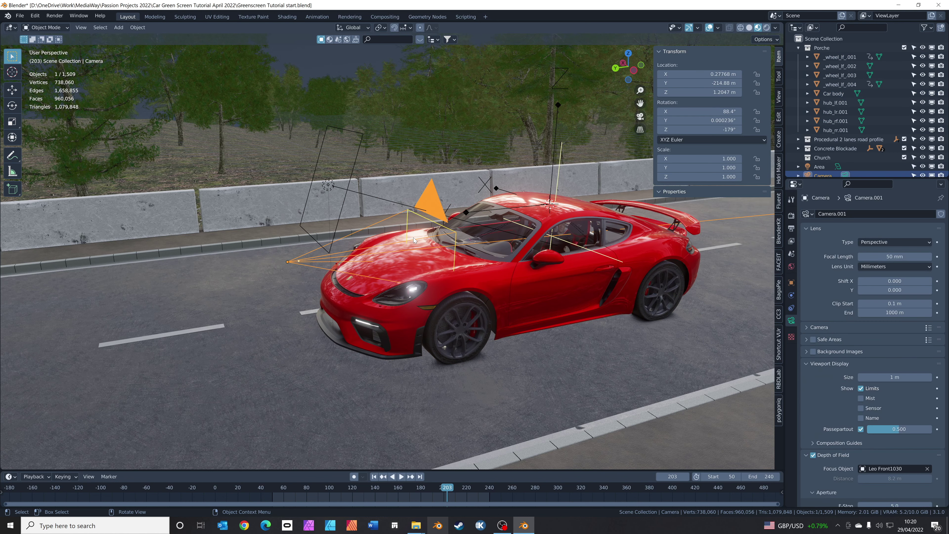
pyautogui.keyDown('shift'); pyautogui.click(328, 185); pyautogui.keyUp('shift')
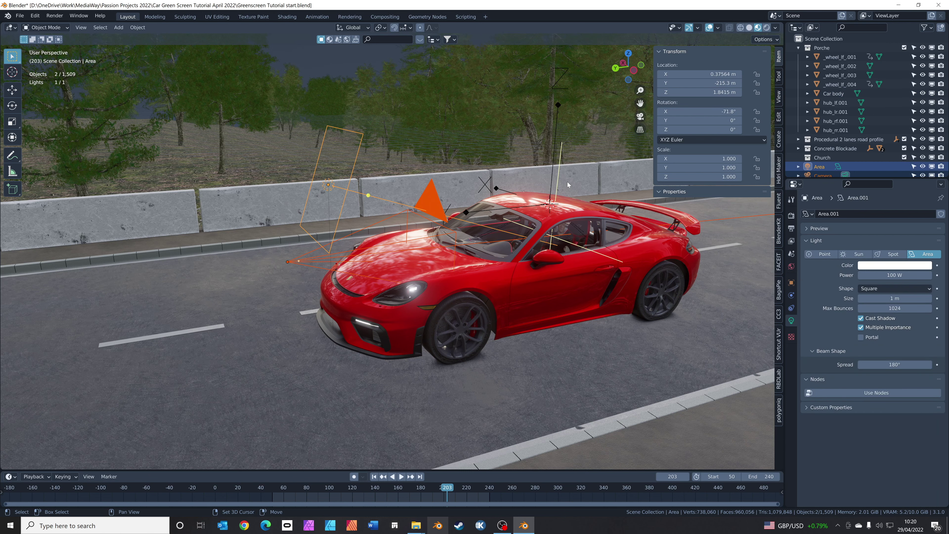
pyautogui.keyDown('shift'); pyautogui.click(554, 150); pyautogui.keyUp('shift')
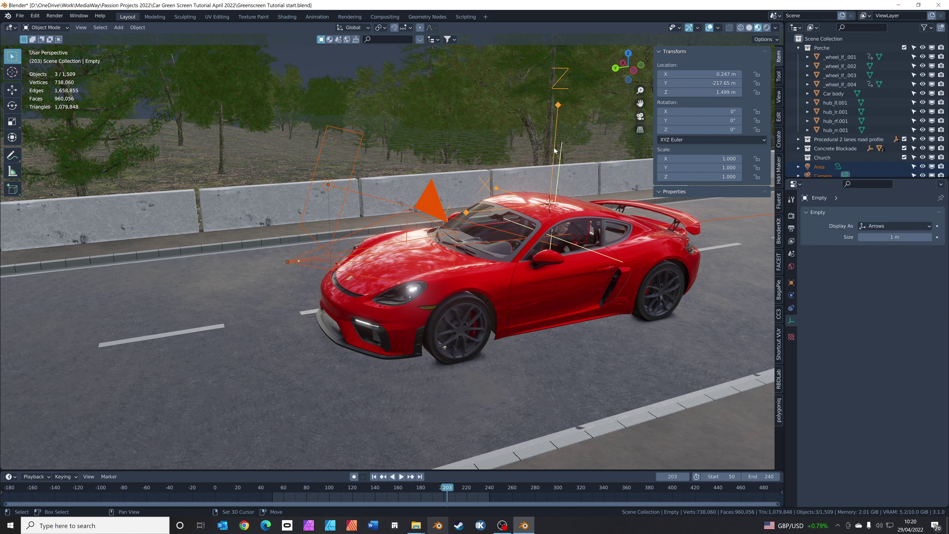
pyautogui.hotkey('ctrl', 'p')
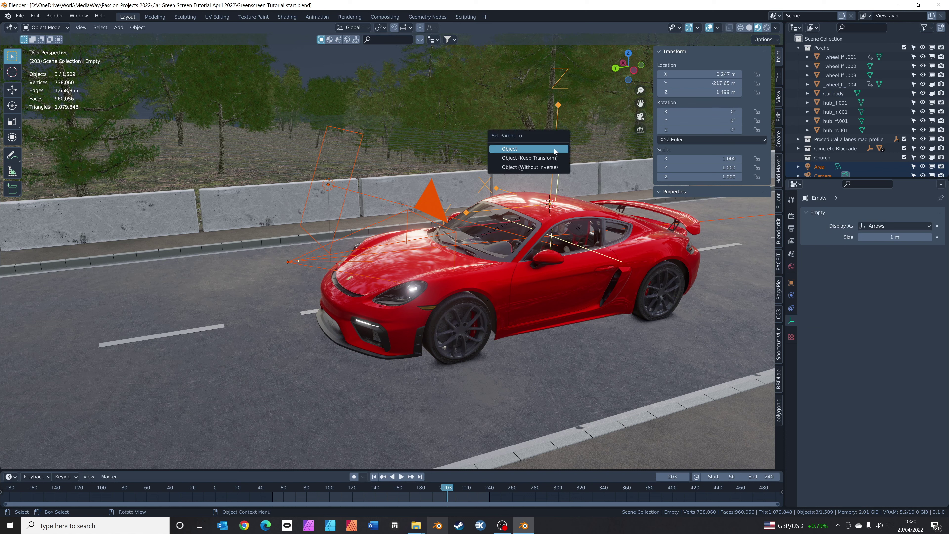
pyautogui.click(547, 158)
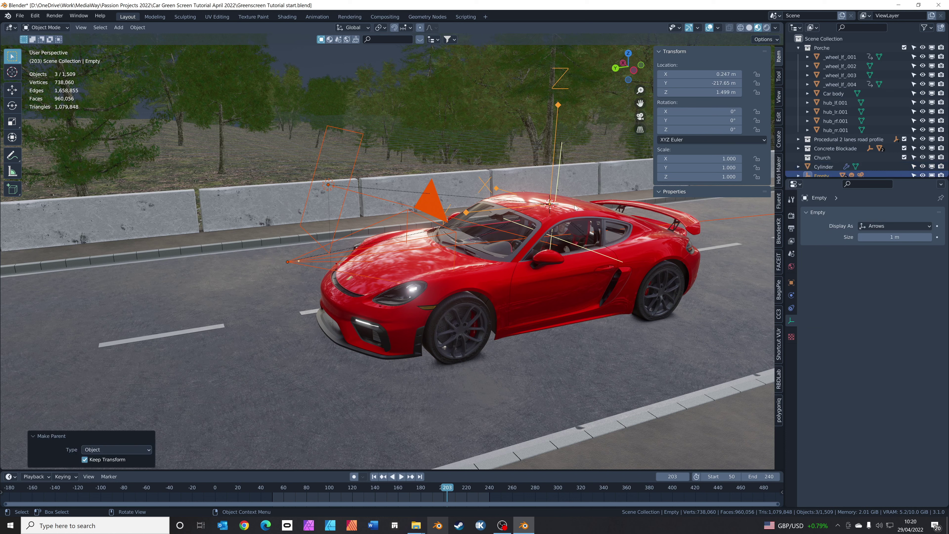
# - Parent the Leo Front1030 presenter plane to the Empty, keeping its transform
pyautogui.scroll(-3, 829, 165)
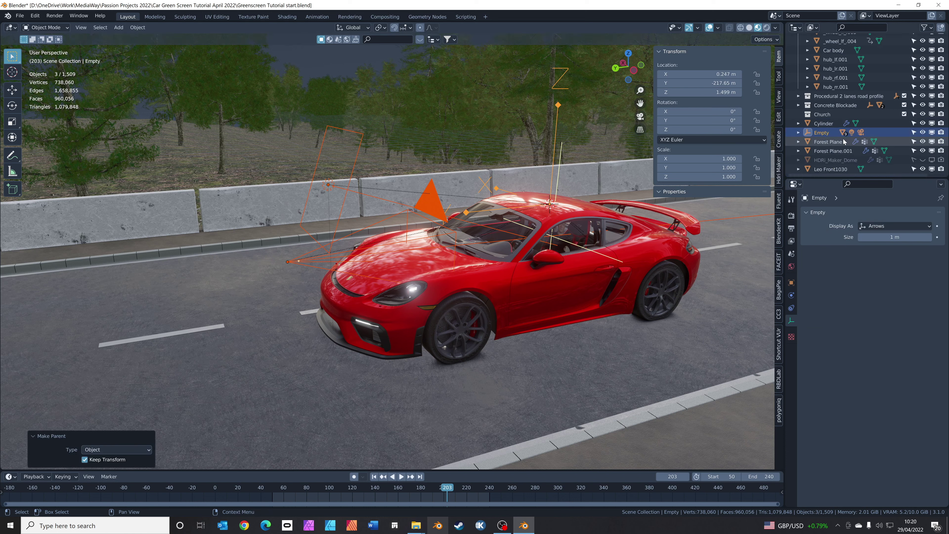
pyautogui.click(828, 169)
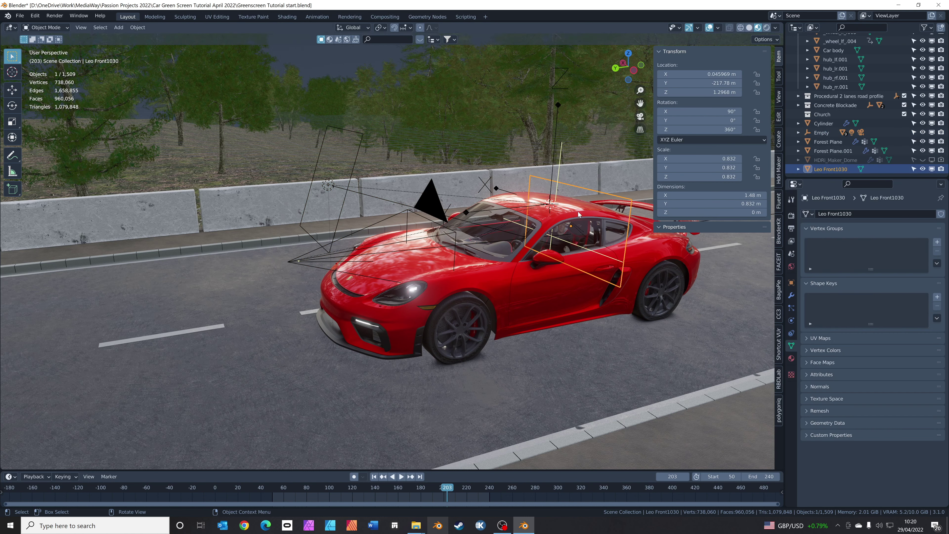
pyautogui.keyDown('shift'); pyautogui.click(558, 106); pyautogui.keyUp('shift')
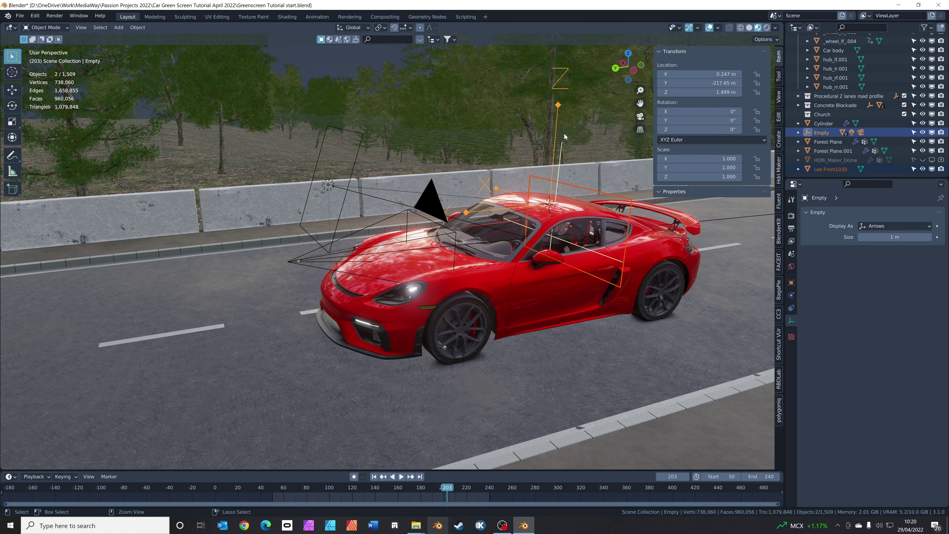
pyautogui.hotkey('ctrl', 'p')
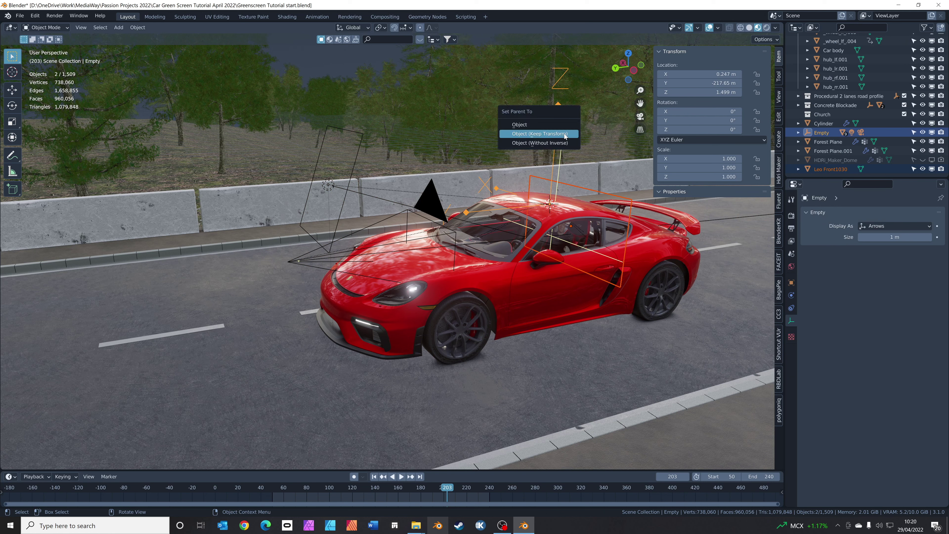
pyautogui.click(540, 134)
pyautogui.click(559, 128)
pyautogui.click(557, 125)
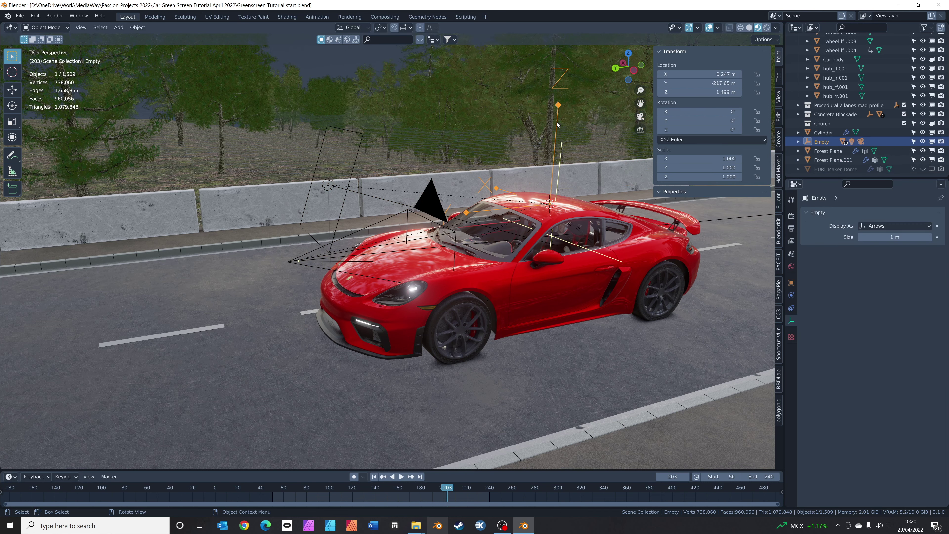
# - Move the Empty rig −0.573 m along Y to Y −218.22 m, then go to frame 101
pyautogui.press('g')
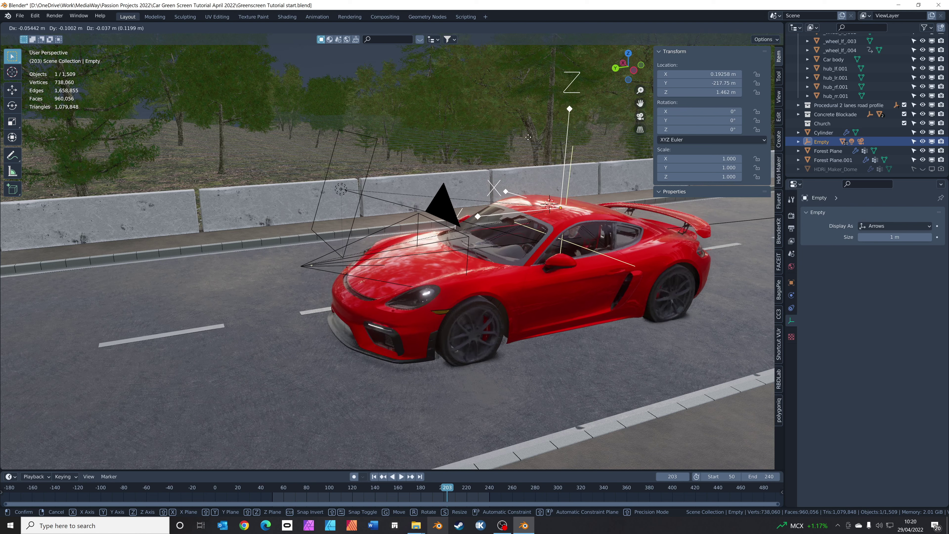
pyautogui.press('x')
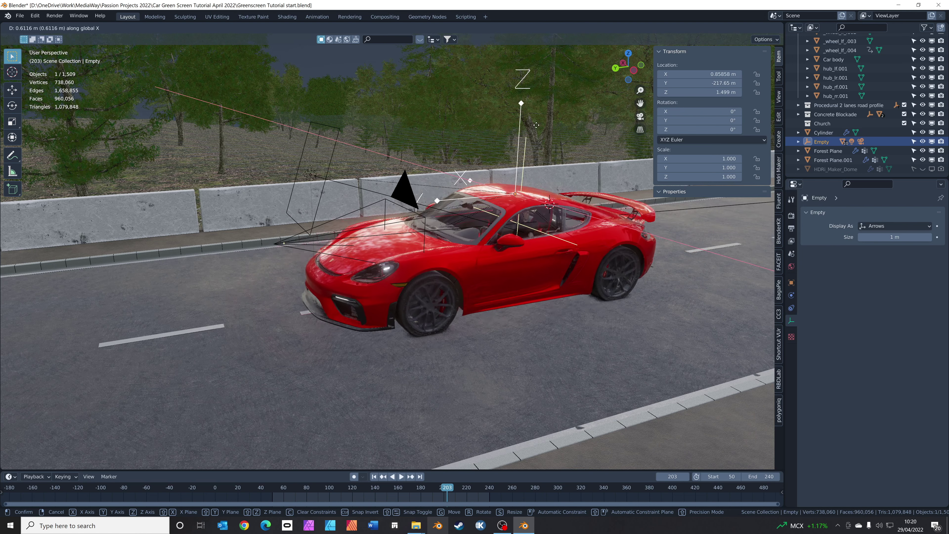
pyautogui.press('y')
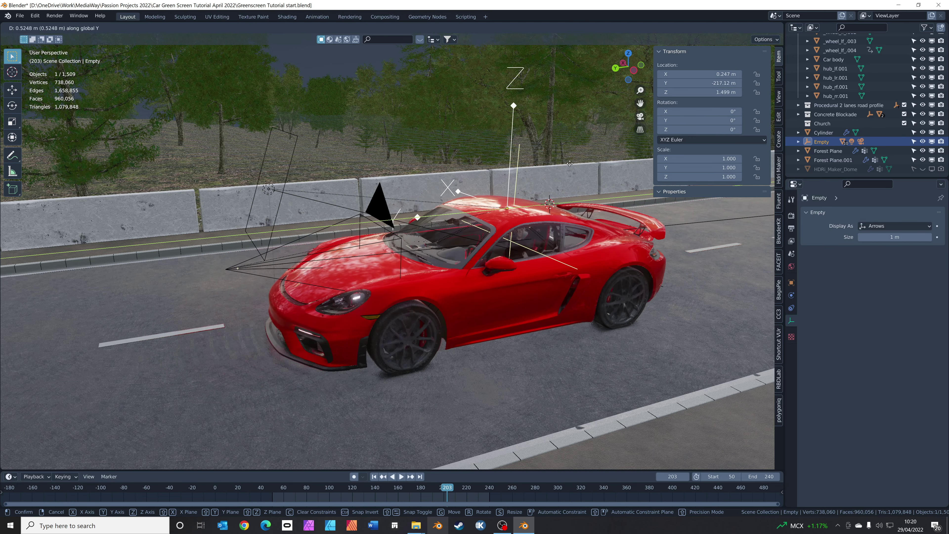
pyautogui.click(574, 202)
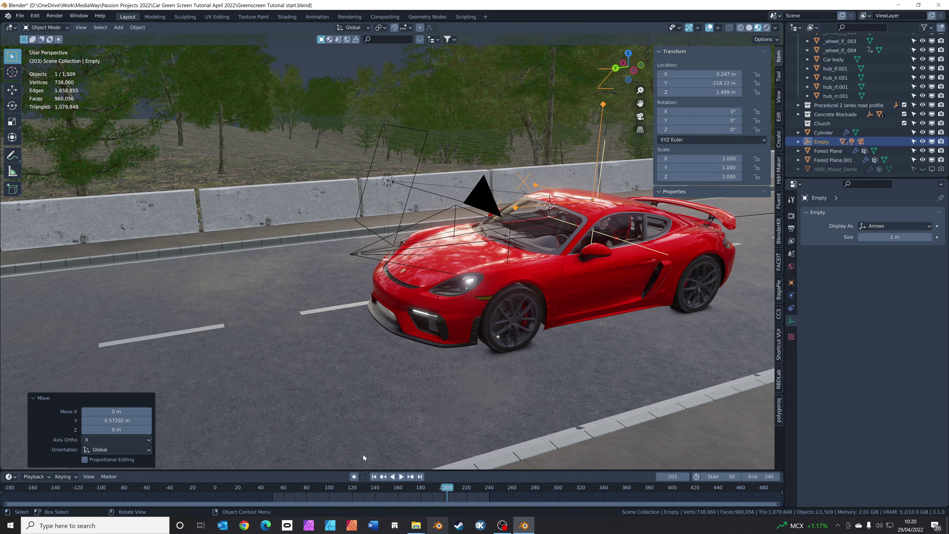
pyautogui.click(331, 488)
pyautogui.moveTo(523, 296); pyautogui.dragTo(509, 262, button='middle')
# - Orbit around the windscreen and side window to inspect the presenter seated in the car
pyautogui.scroll(6, 510, 262)
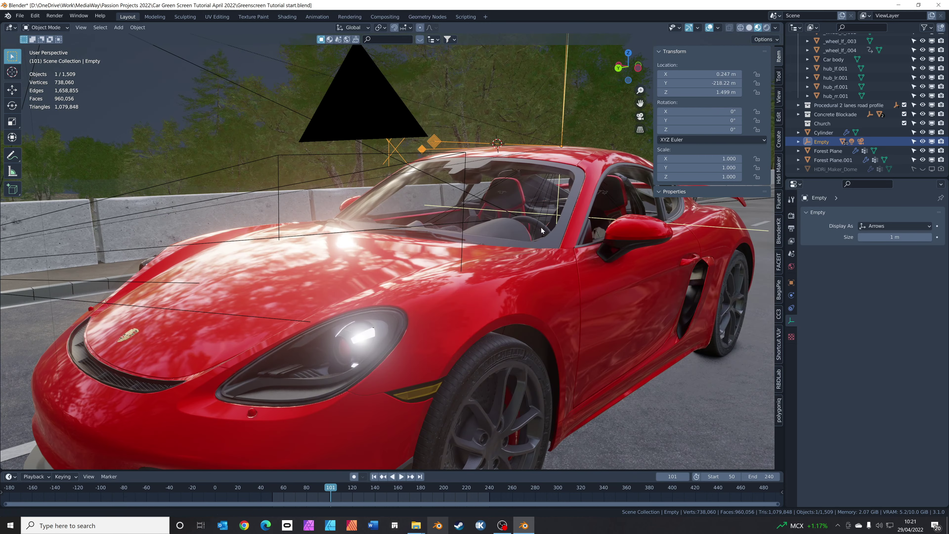
pyautogui.moveTo(542, 230); pyautogui.dragTo(447, 233, button='middle')
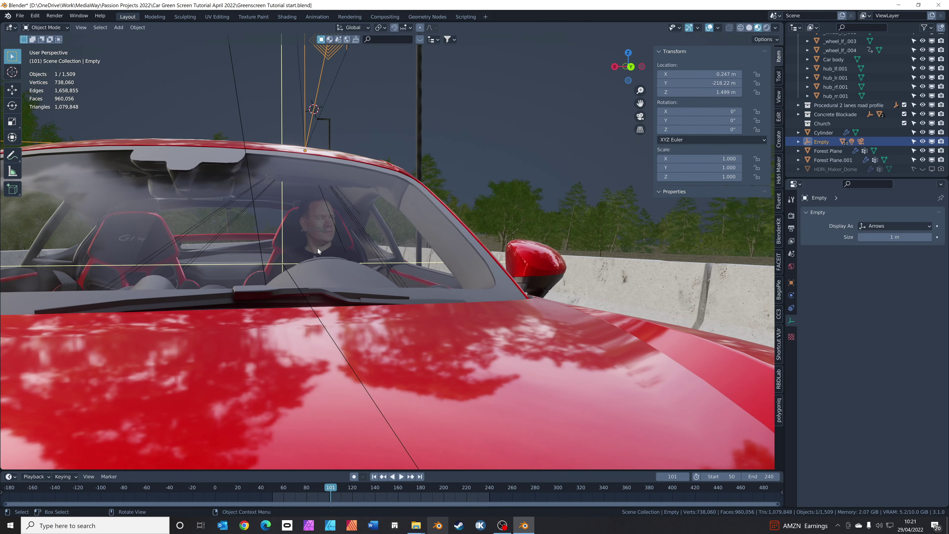
pyautogui.moveTo(317, 249); pyautogui.dragTo(328, 230, button='middle')
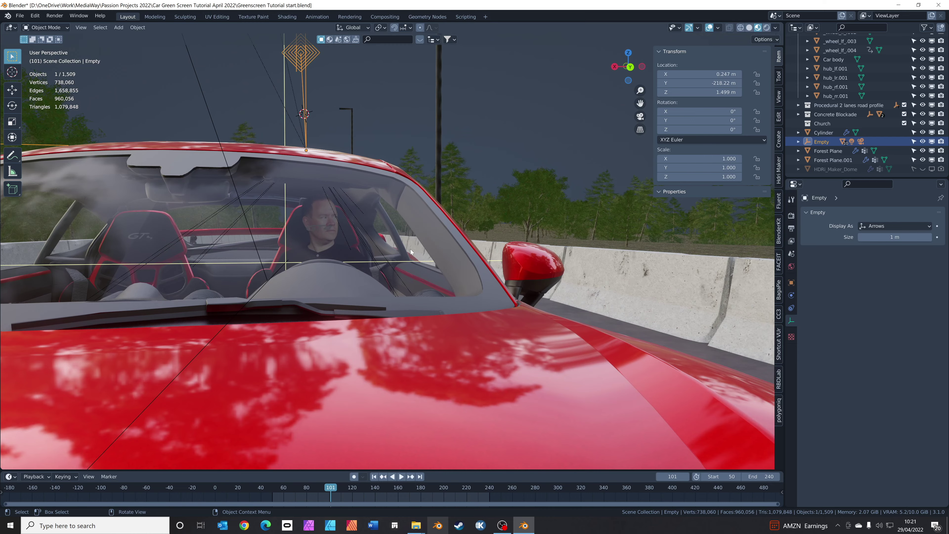
pyautogui.moveTo(410, 250); pyautogui.dragTo(495, 256, button='middle')
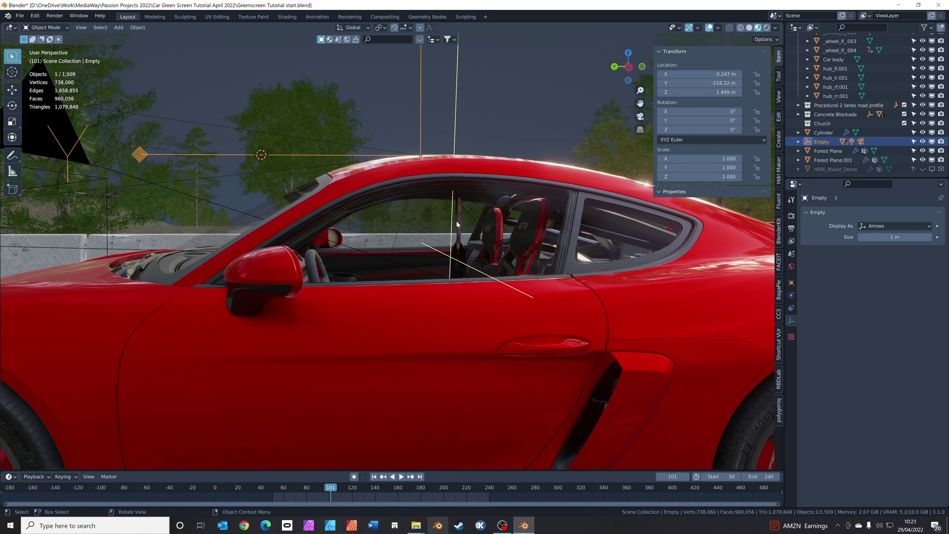
pyautogui.moveTo(417, 262)
pyautogui.mouseDown(button='middle')
pyautogui.moveTo(458, 258)
pyautogui.moveTo(408, 264)
pyautogui.mouseUp(button='middle')
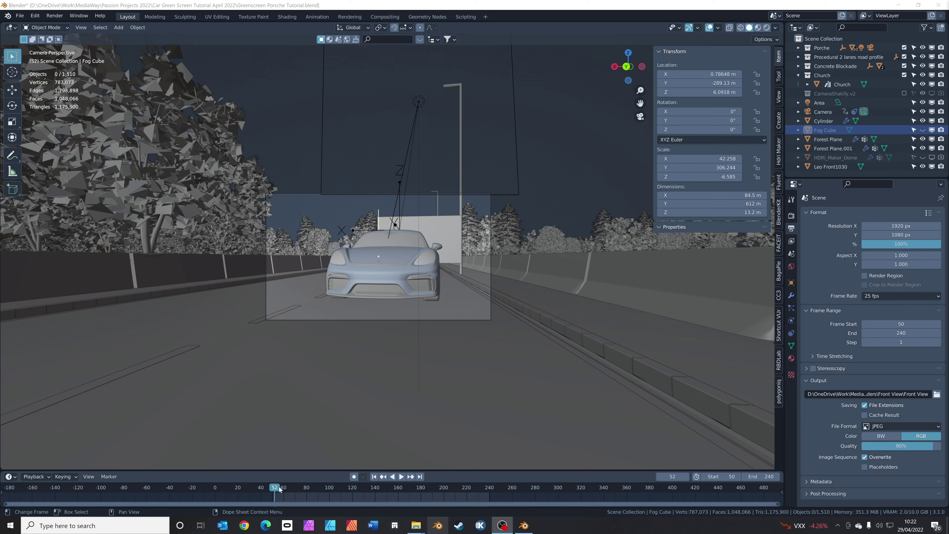
pyautogui.click(284, 487)
pyautogui.moveTo(390, 347); pyautogui.dragTo(442, 358, button='middle')
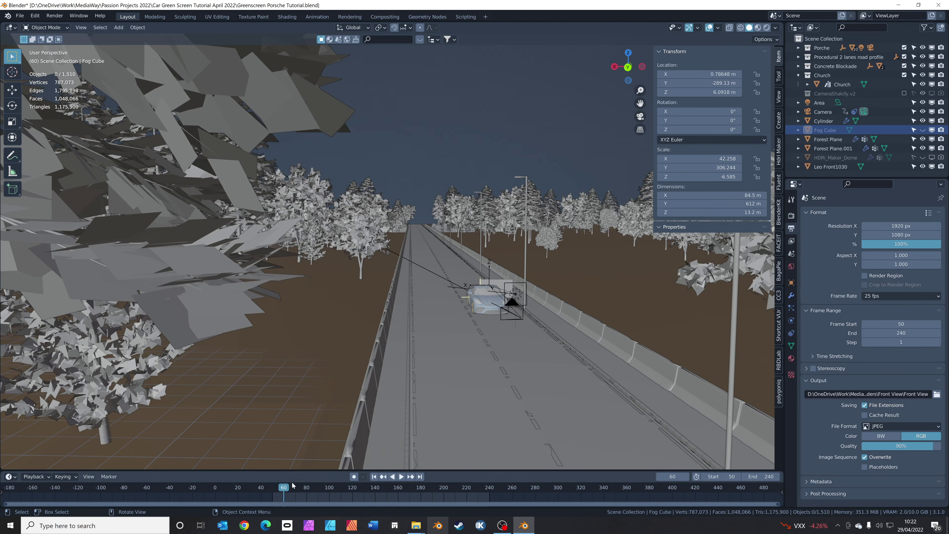
pyautogui.press('space')
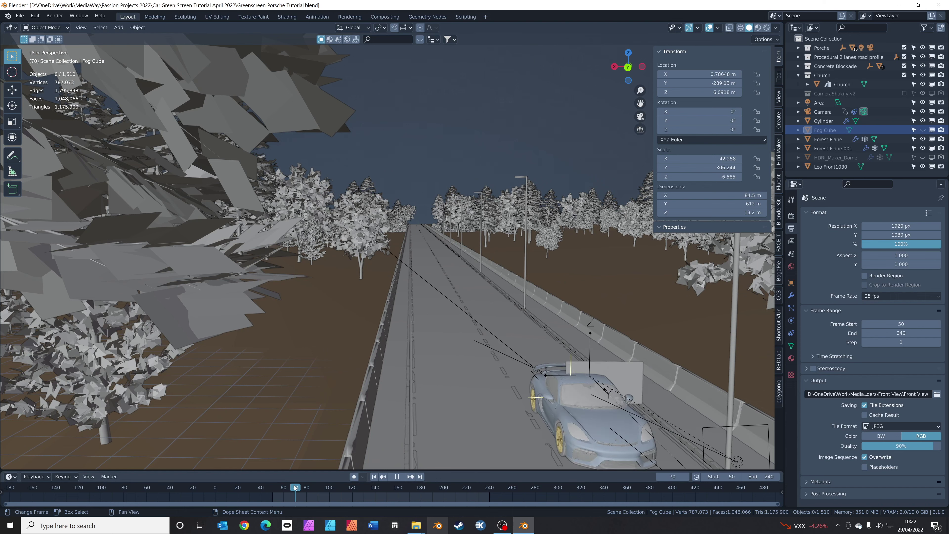
pyautogui.press('space')
pyautogui.click(294, 487)
pyautogui.moveTo(501, 377); pyautogui.dragTo(515, 383, button='middle')
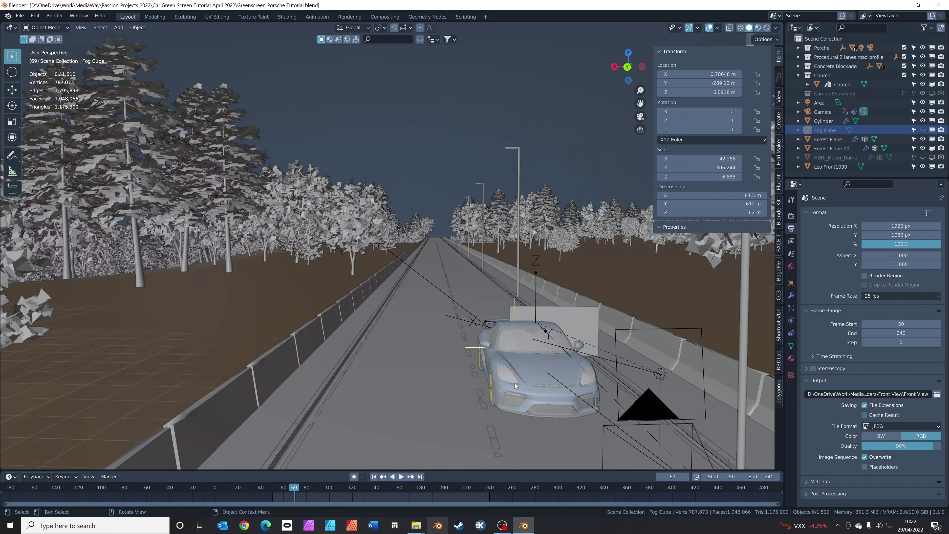
pyautogui.press('KP_0')
pyautogui.press('space')
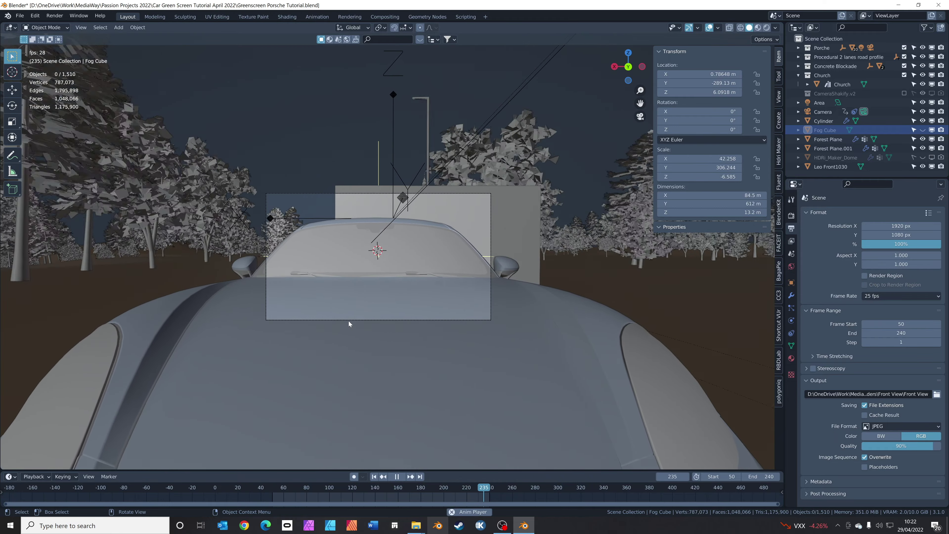
pyautogui.press('space')
pyautogui.moveTo(467, 487); pyautogui.dragTo(389, 488)
pyautogui.press('KP_0')
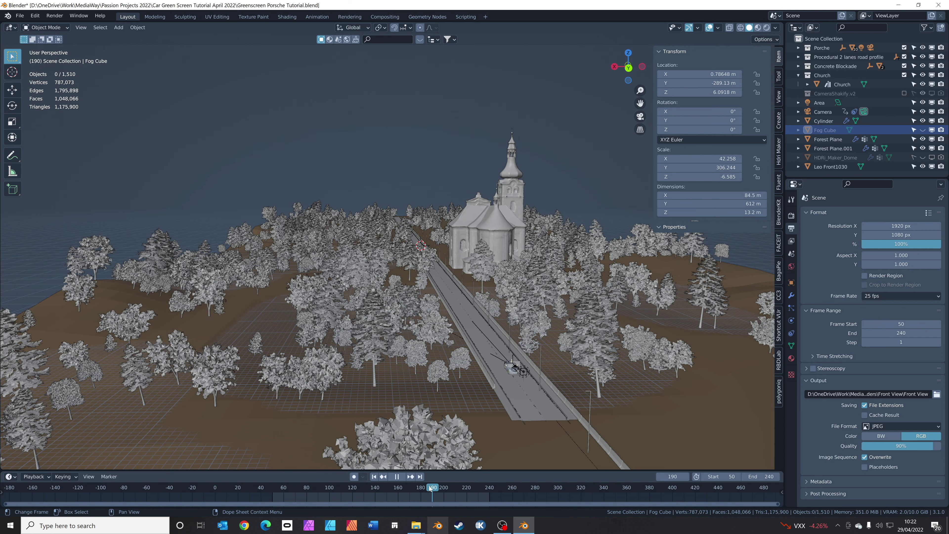
pyautogui.press('space')
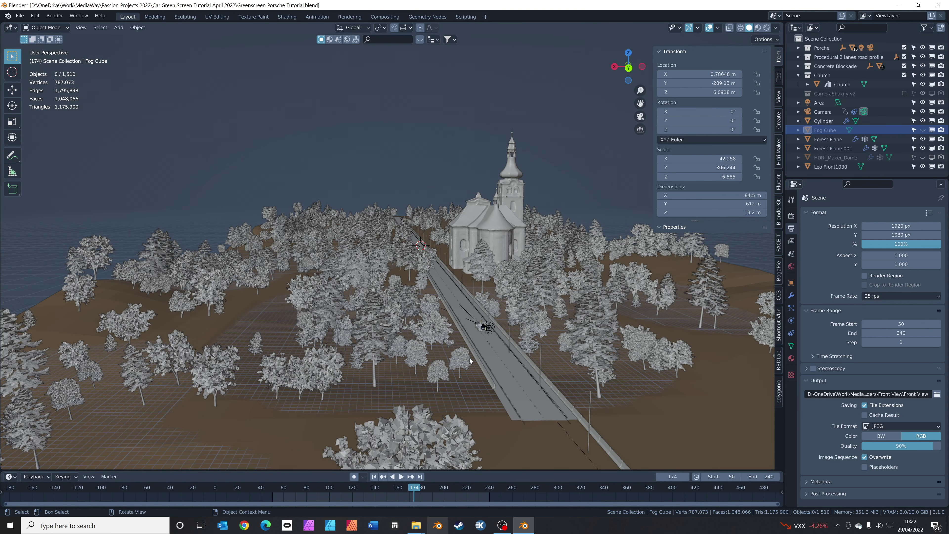